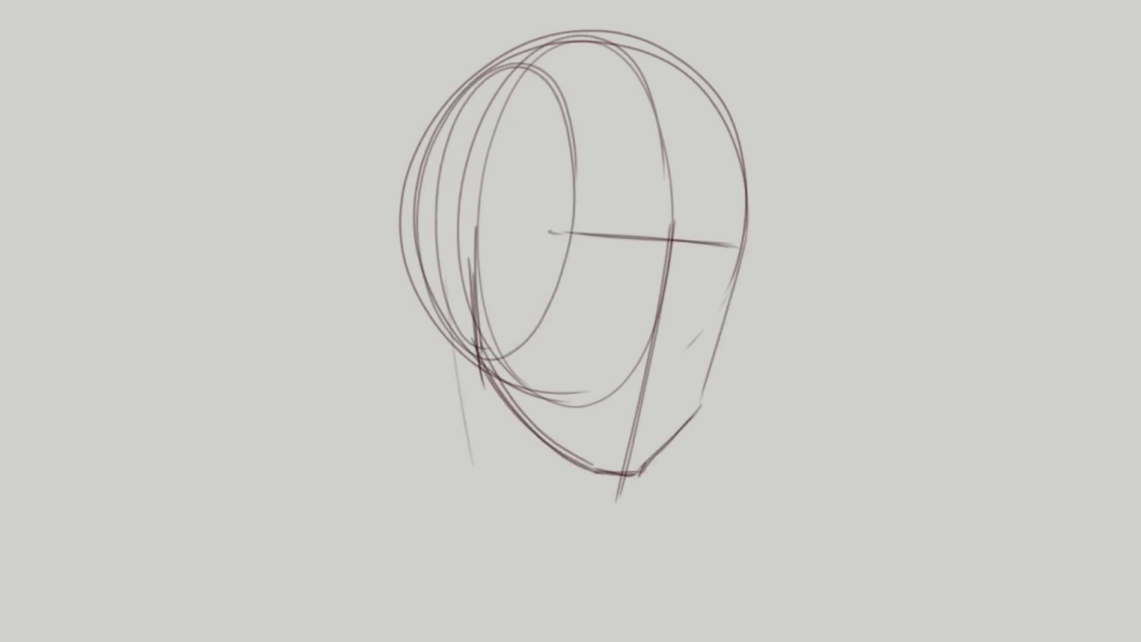
Sketch a second horizontal guideline across the head and rough in the side contour of the cheek and jaw
left_click_drag(528, 284, 704, 295)
left_click_drag(740, 254, 712, 294)
left_click_drag(688, 256, 681, 360)
left_click_drag(681, 364, 653, 382)
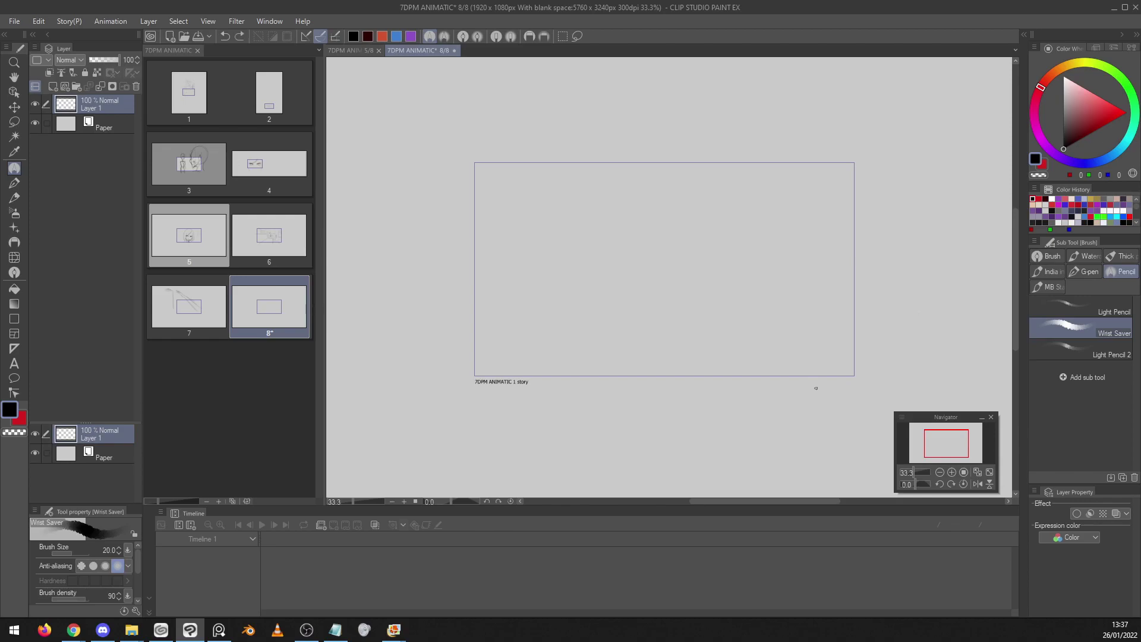
Redo the undone changes to restore the animation folder with its first cel, reduce the brush size, and enable Timeline 1
key("ctrl+y")
key("ctrl+y")
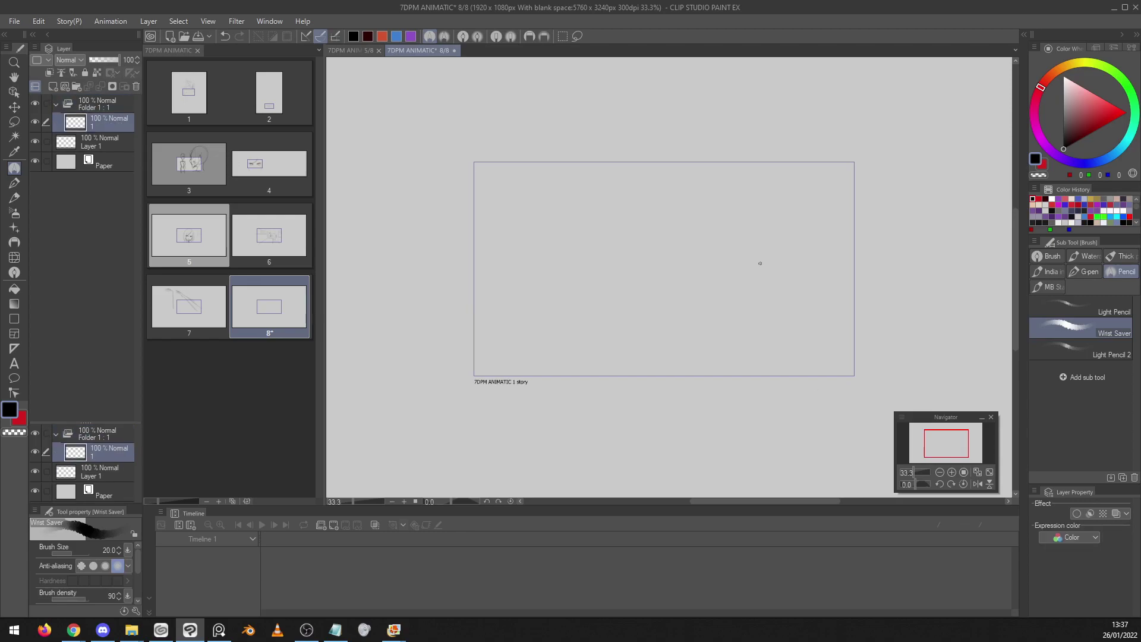
scroll(747, 264, "up", 2)
scroll(744, 280, "down", 1)
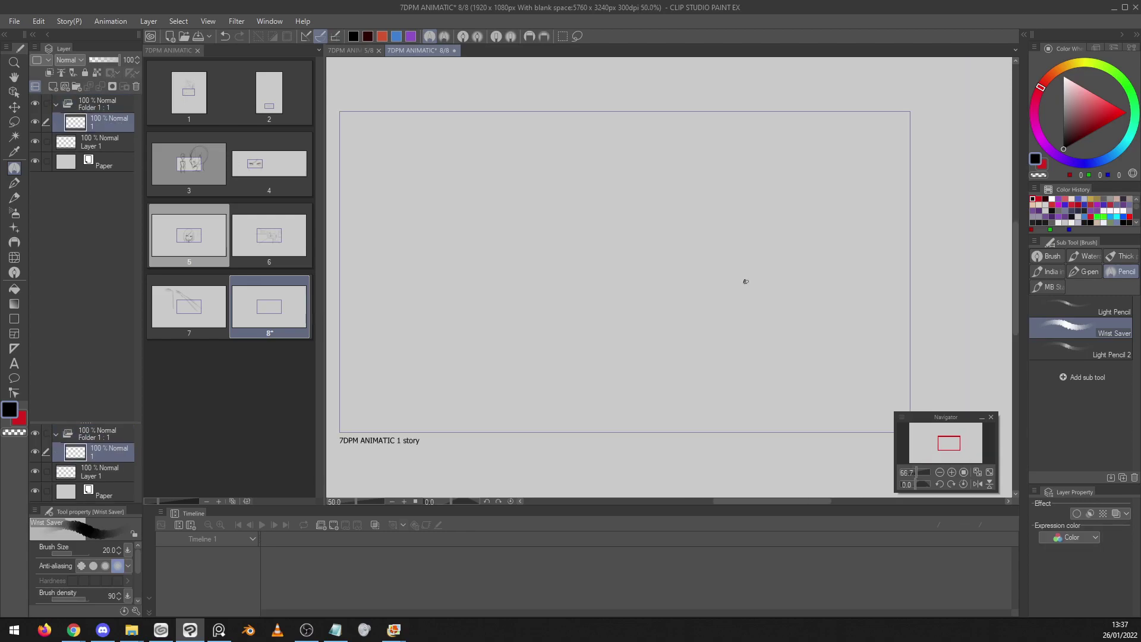
key("bracketleft")
left_click(189, 527)
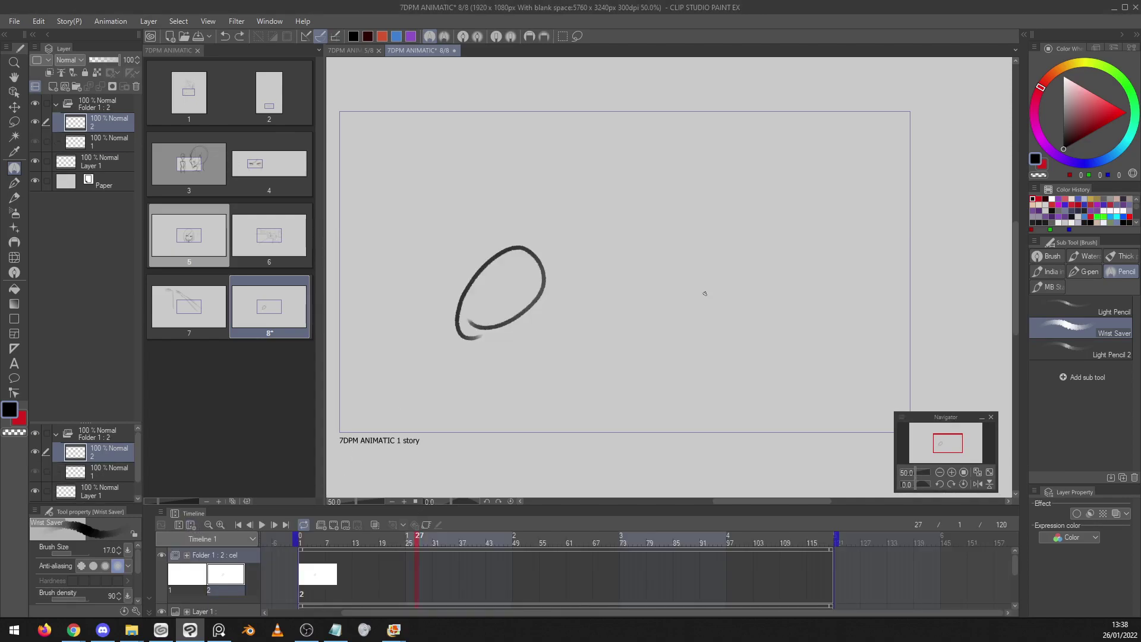
Undo the small loop on cel 2, draw a large circle in the left half of the frame, and move it slightly left
key("ctrl+z")
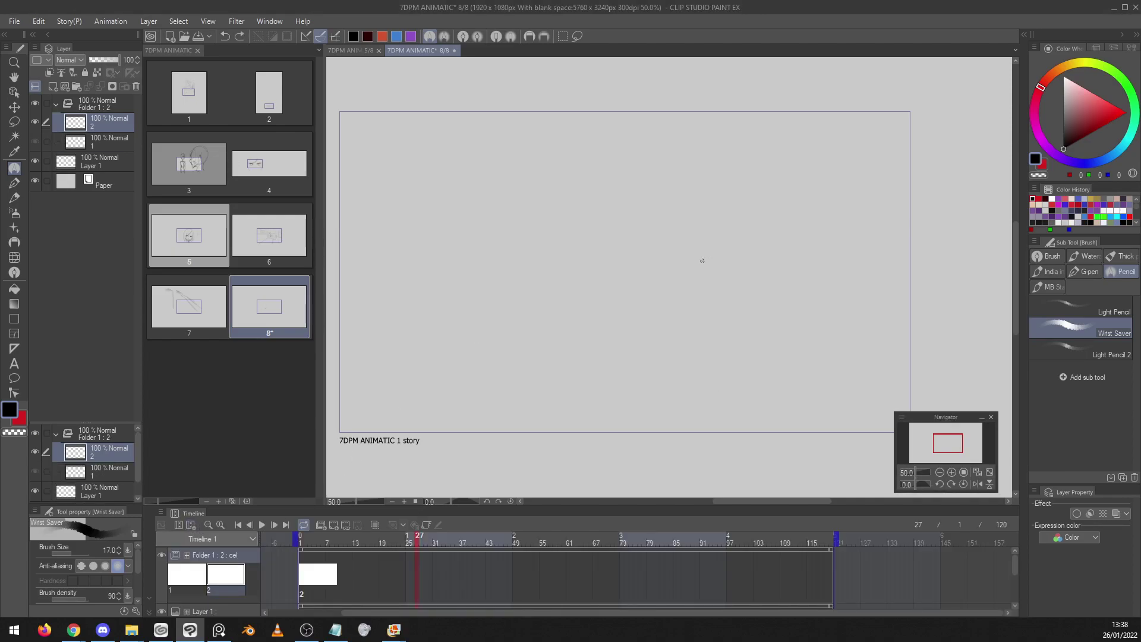
mouse_move(473, 365)
left_mouse_down()
mouse_move(408, 334)
mouse_move(565, 318)
mouse_move(475, 357)
left_mouse_up()
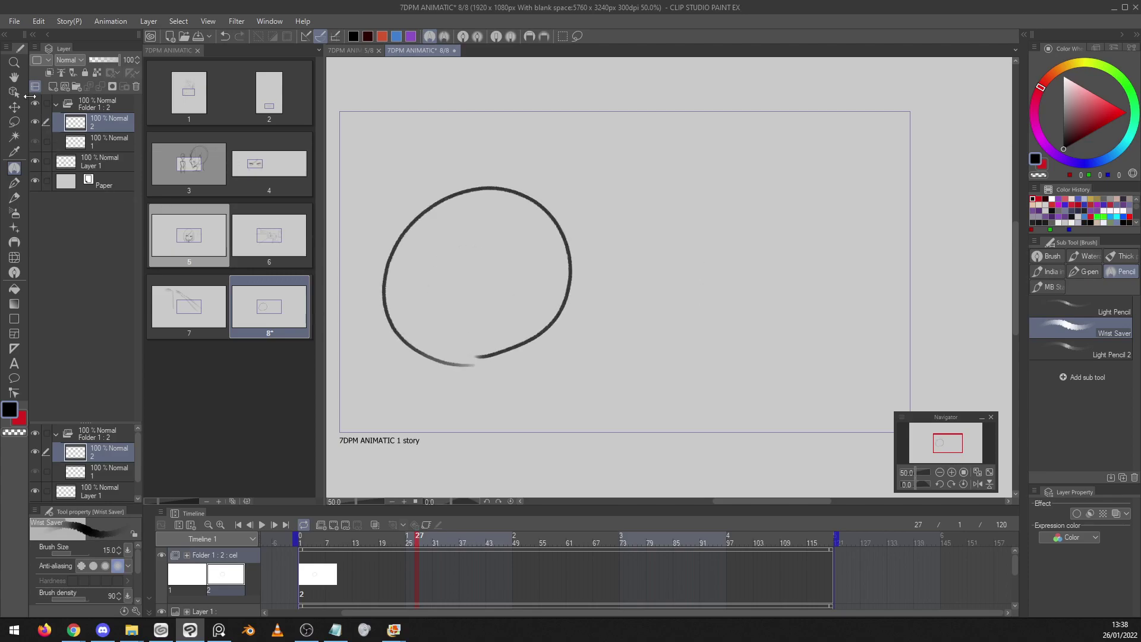
left_click(14, 107)
mouse_move(539, 287)
left_mouse_down()
mouse_move(755, 291)
mouse_move(575, 273)
mouse_move(527, 334)
mouse_move(848, 237)
mouse_move(581, 336)
mouse_move(879, 249)
mouse_move(448, 315)
mouse_move(848, 296)
mouse_move(621, 298)
left_mouse_up()
key("ctrl+z")
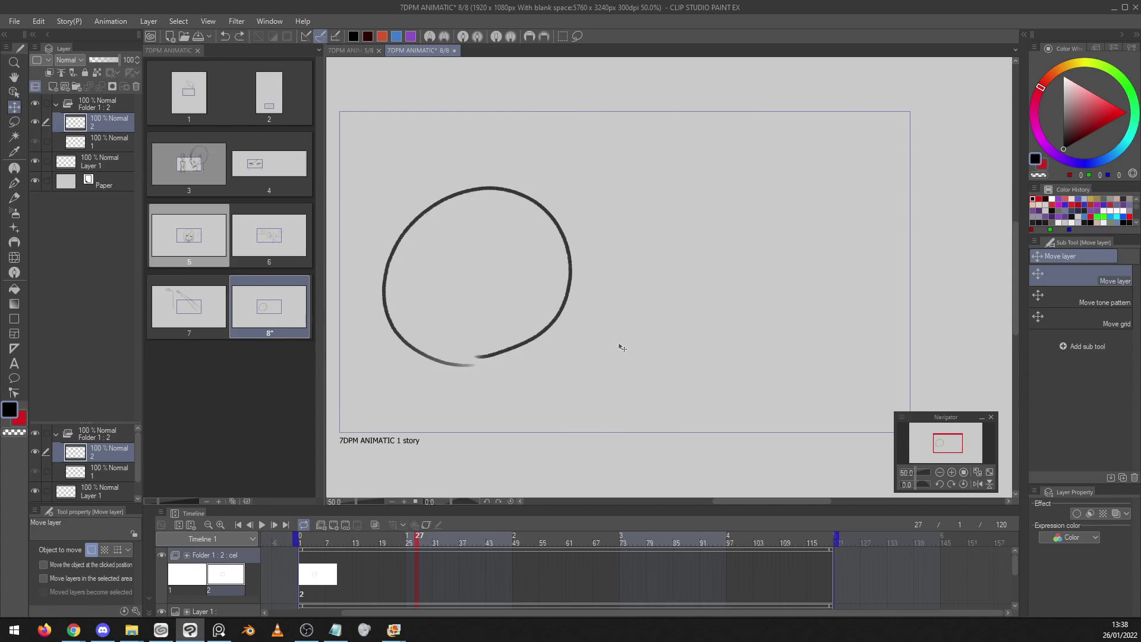
left_click_drag(620, 350, 597, 353)
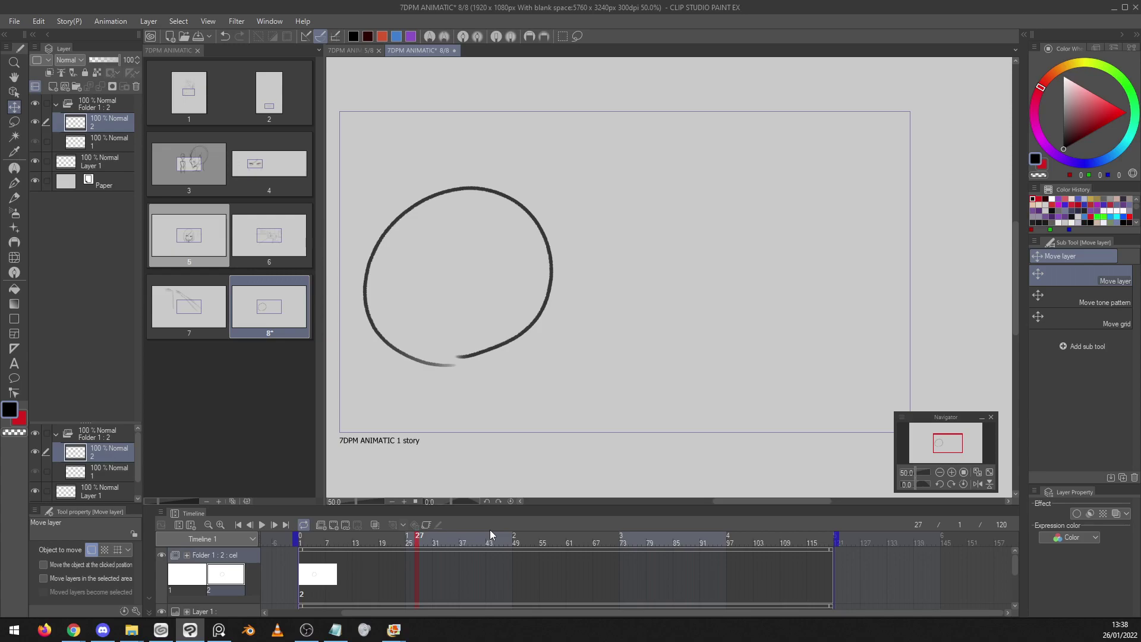
Enable keyframes on the animation folder Folder 1 and add a keyframe at frame 1
left_click(303, 565)
left_click(299, 579)
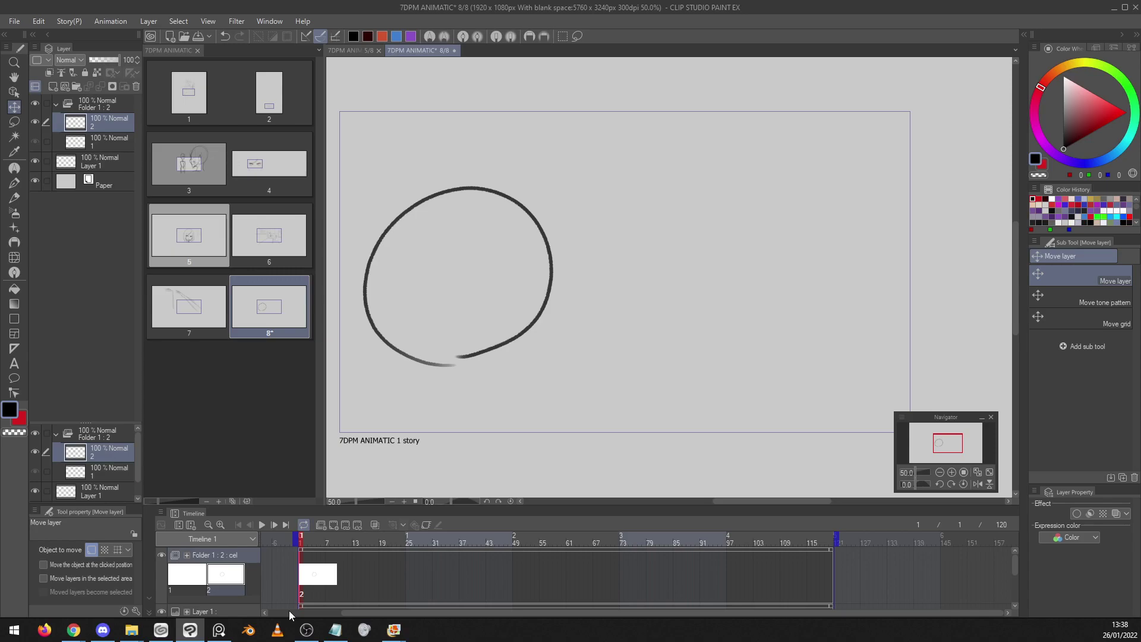
left_click(426, 525)
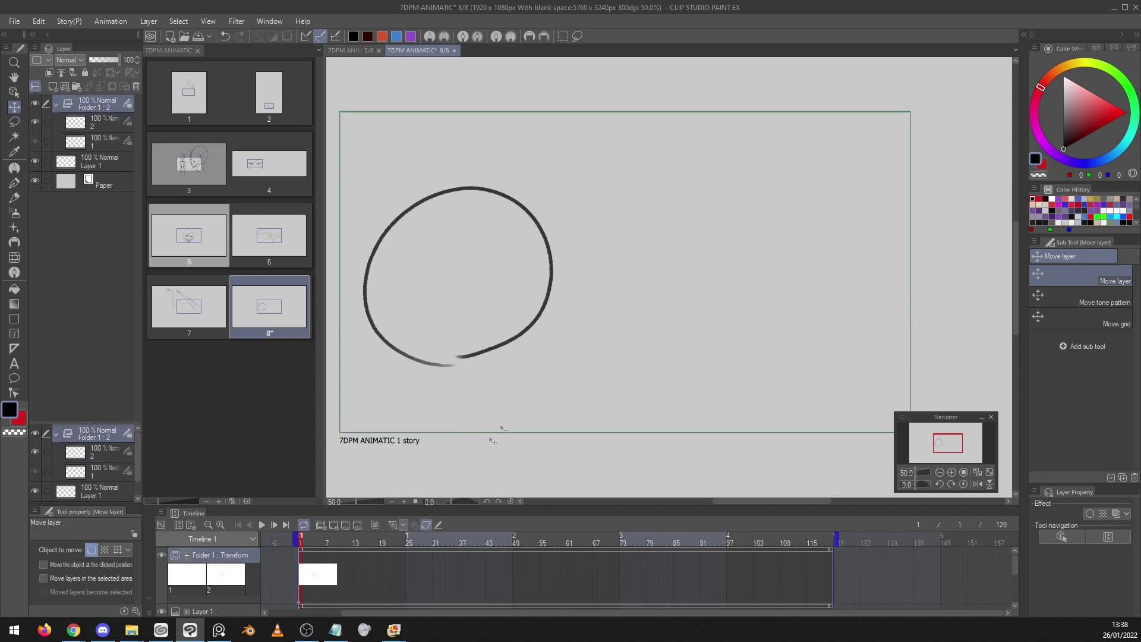
right_click(303, 573)
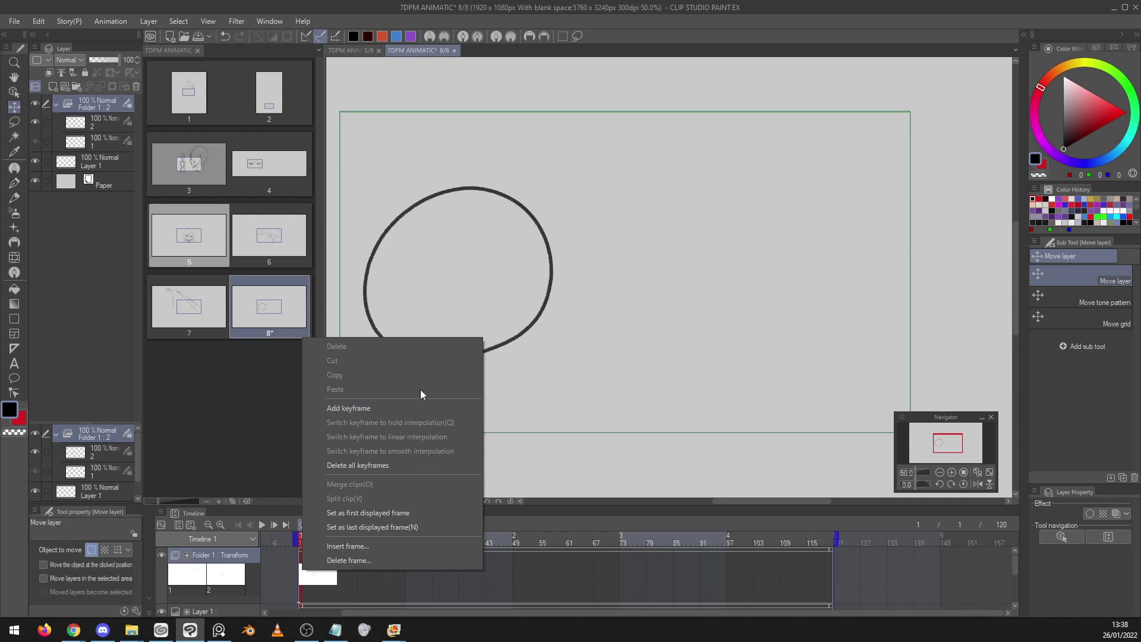
left_click(428, 408)
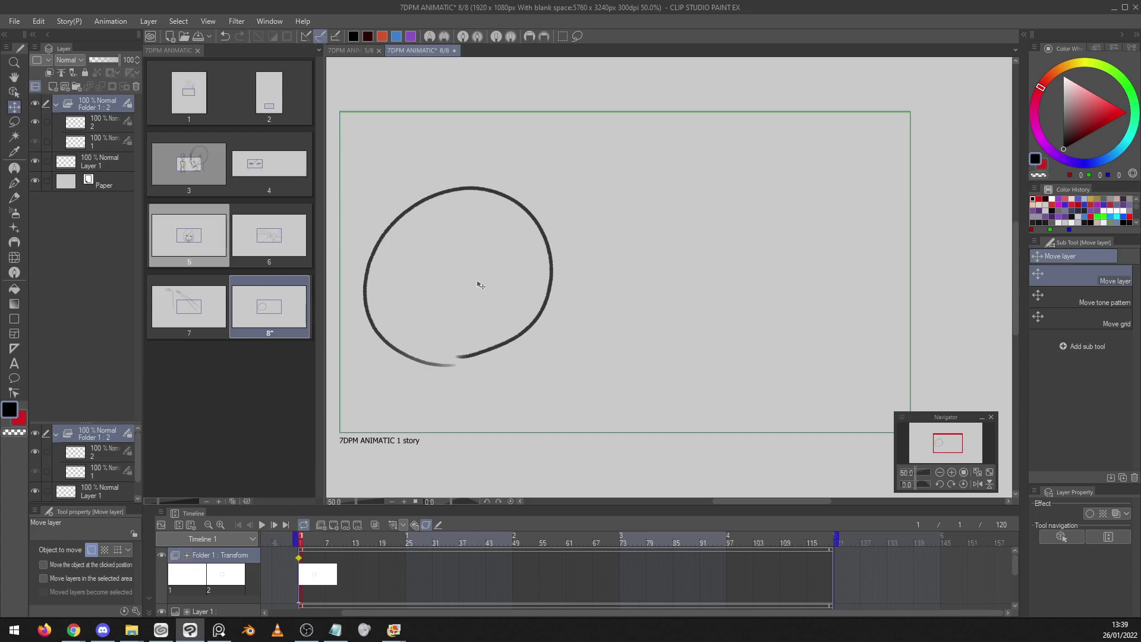
Move the circle to the right half of the frame at frame 49, and scrub the timeline to check the motion
left_click(514, 539)
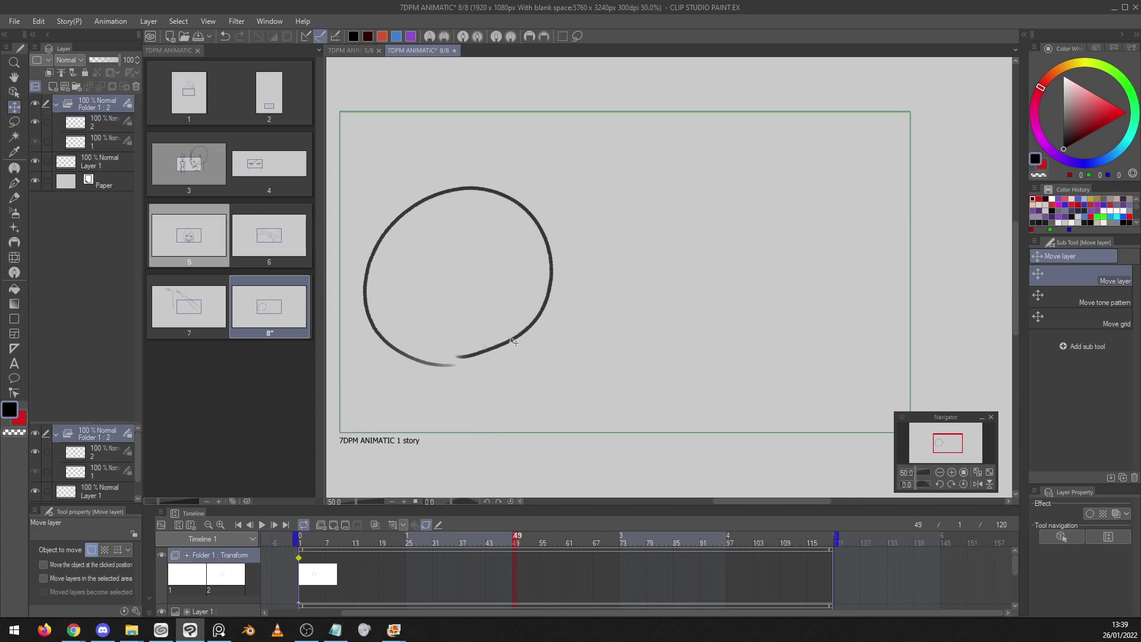
left_click_drag(517, 343, 835, 342)
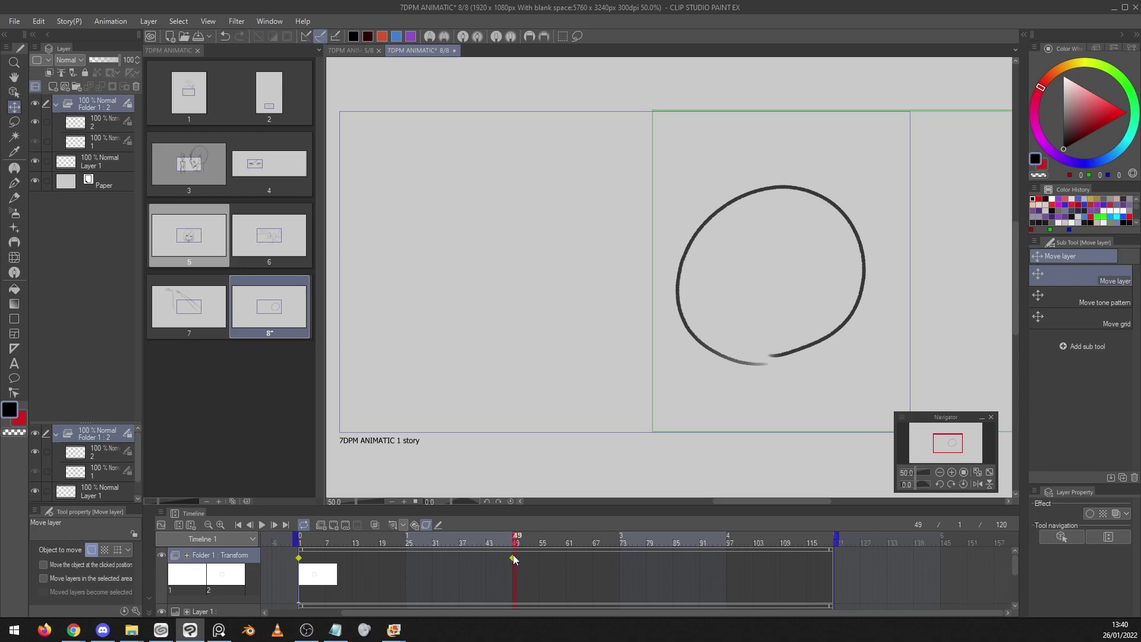
left_click_drag(518, 537, 324, 517)
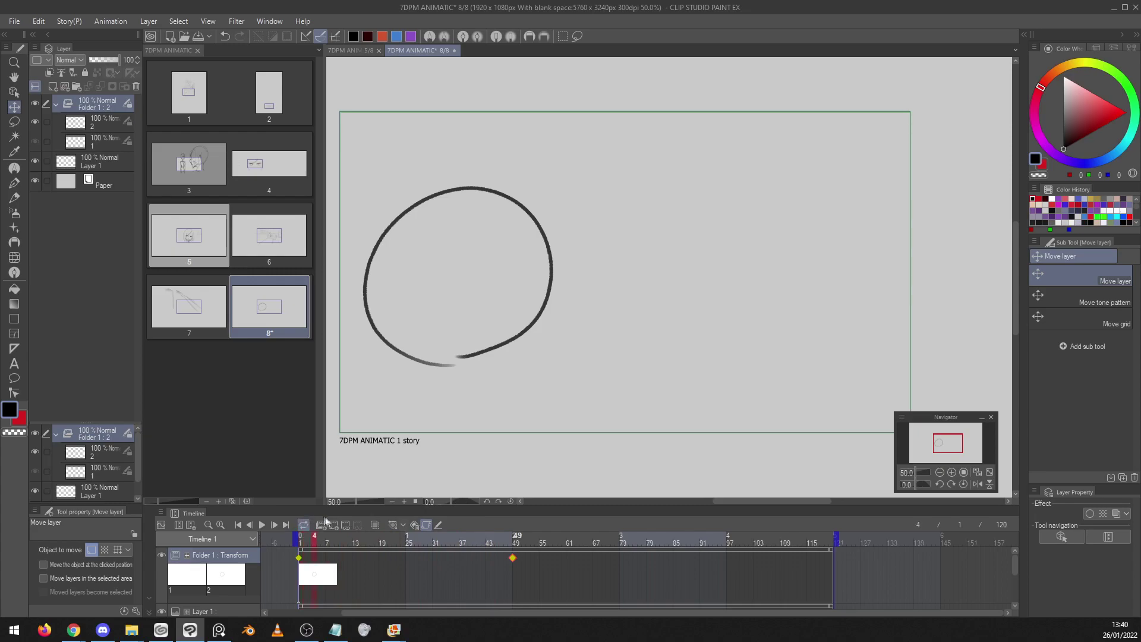
left_click(300, 539)
left_click_drag(304, 542, 430, 501)
left_click_drag(500, 512, 513, 557)
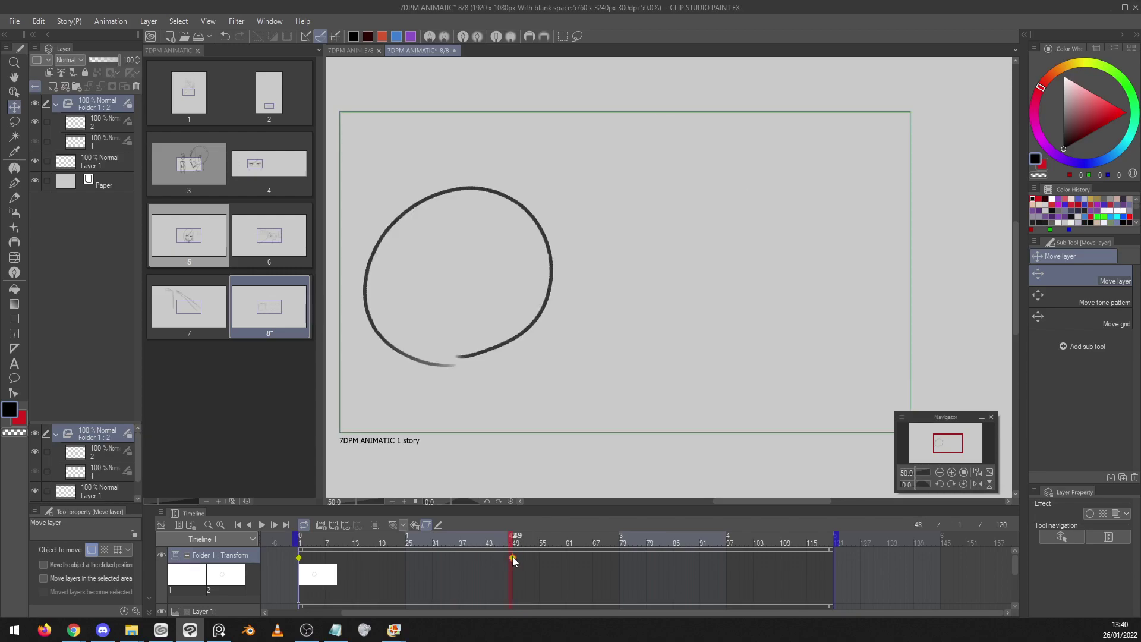
Switch the keyframes at frames 49 and 1 to smooth interpolation
right_click(512, 556)
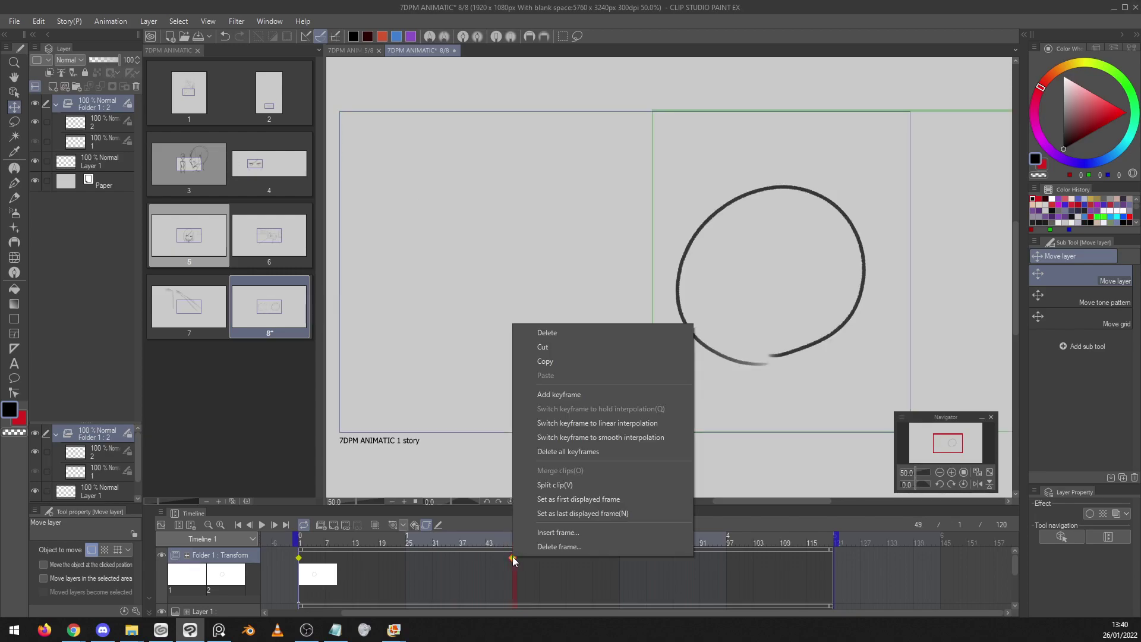
left_click(657, 440)
right_click(299, 558)
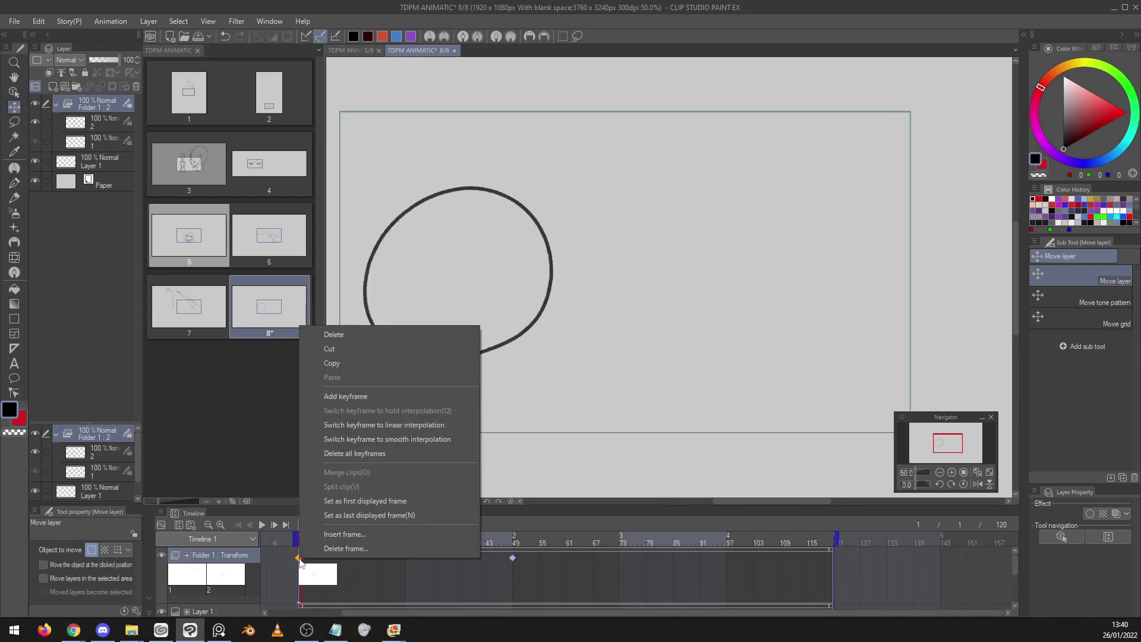
left_click(429, 440)
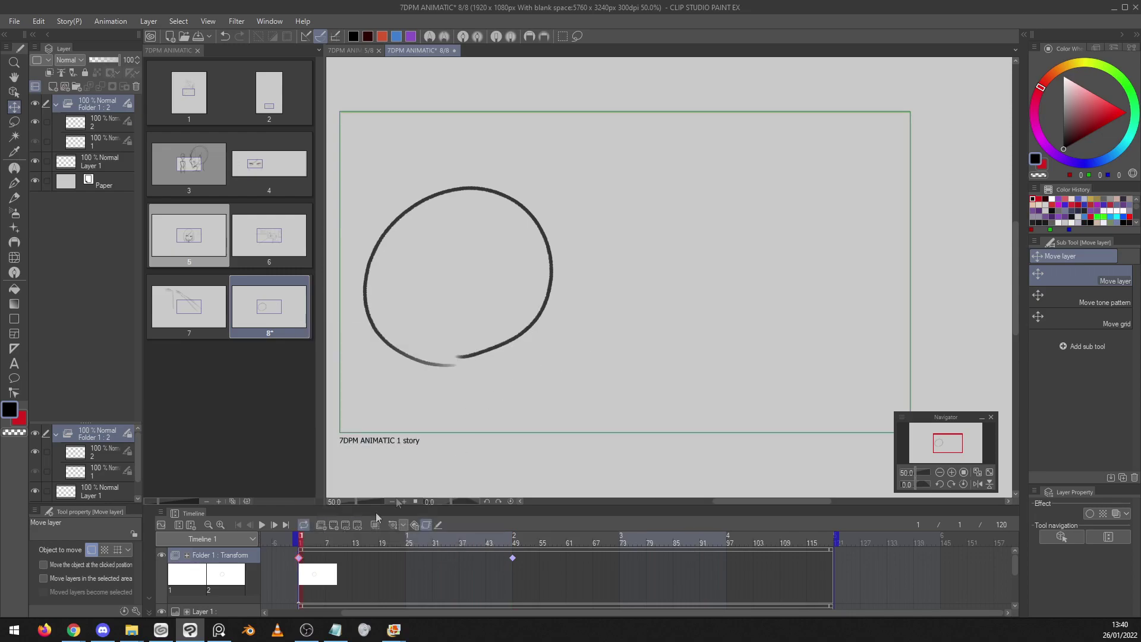
Play back the circle's keyframed movement, stop it, and scrub through the timeline
left_click(261, 525)
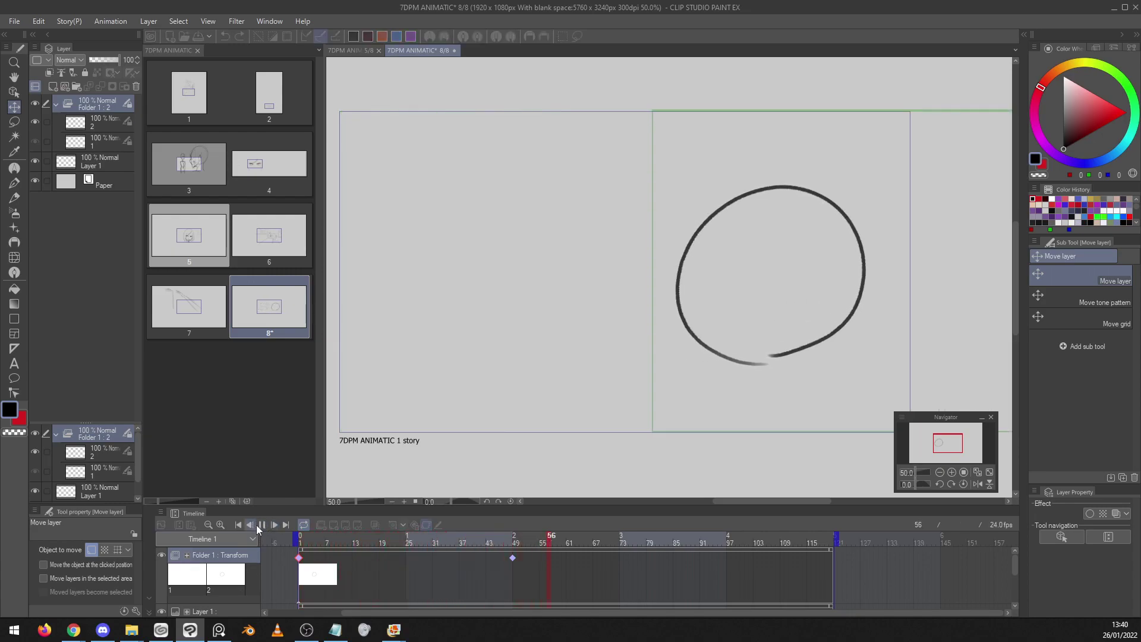
left_click(262, 525)
left_click_drag(585, 537, 541, 563)
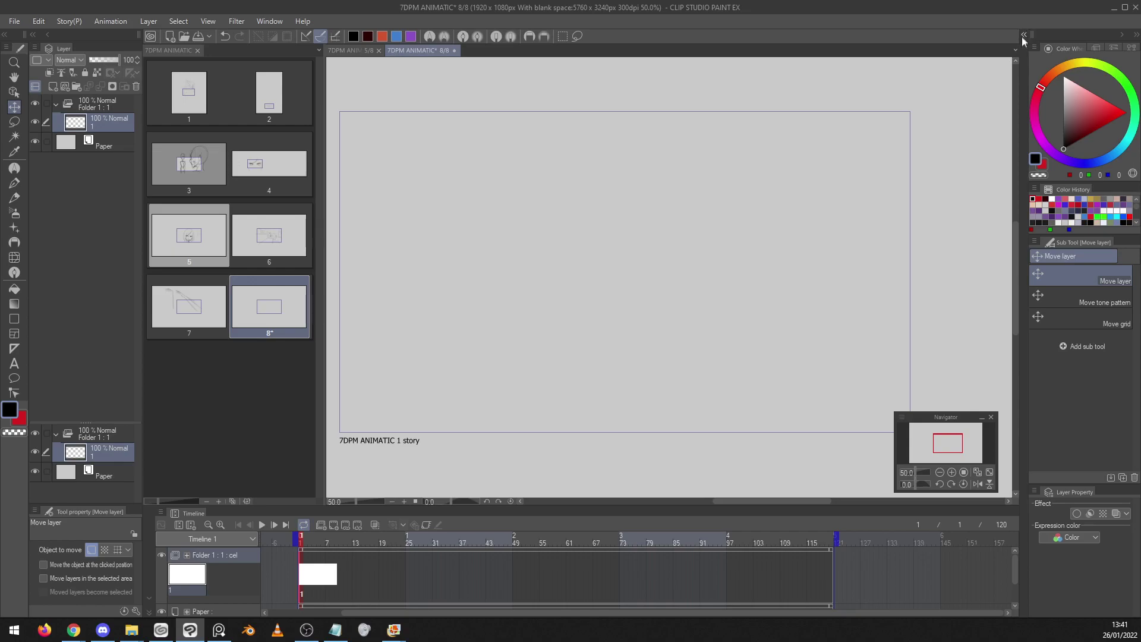
Place the Forest 3D panorama material on the canvas inside the animation folder
left_click(1021, 36)
left_click_drag(957, 100, 683, 254)
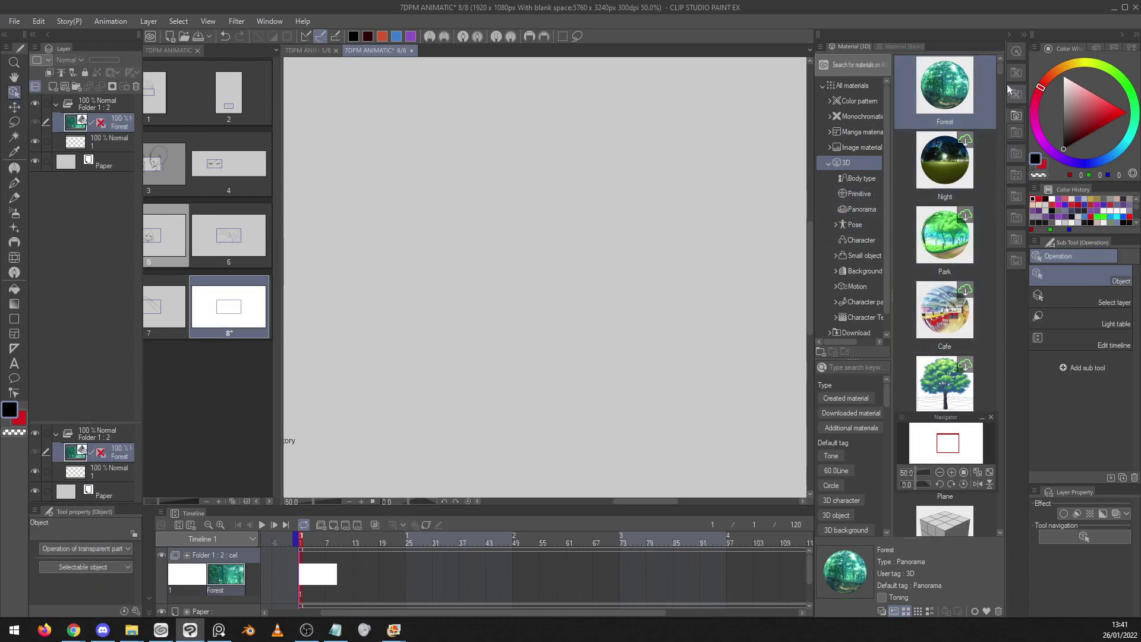
scroll(1000, 73, "down", 8)
scroll(997, 80, "up", 8)
left_click(1022, 35)
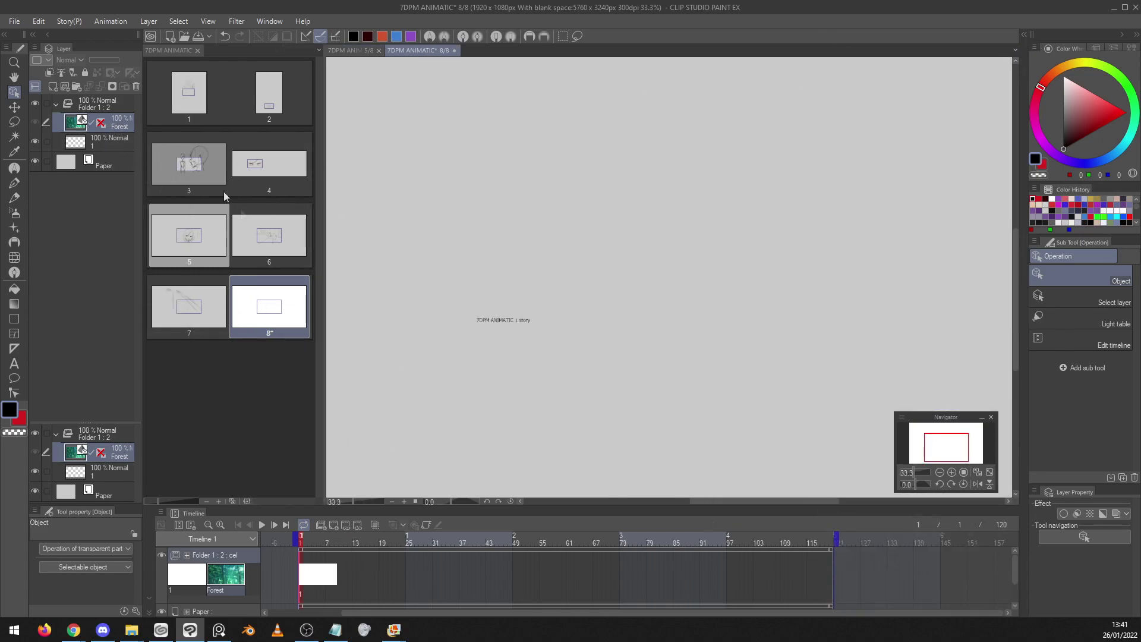
Assign the Forest cel to frame 1 of the timeline
left_click(348, 526)
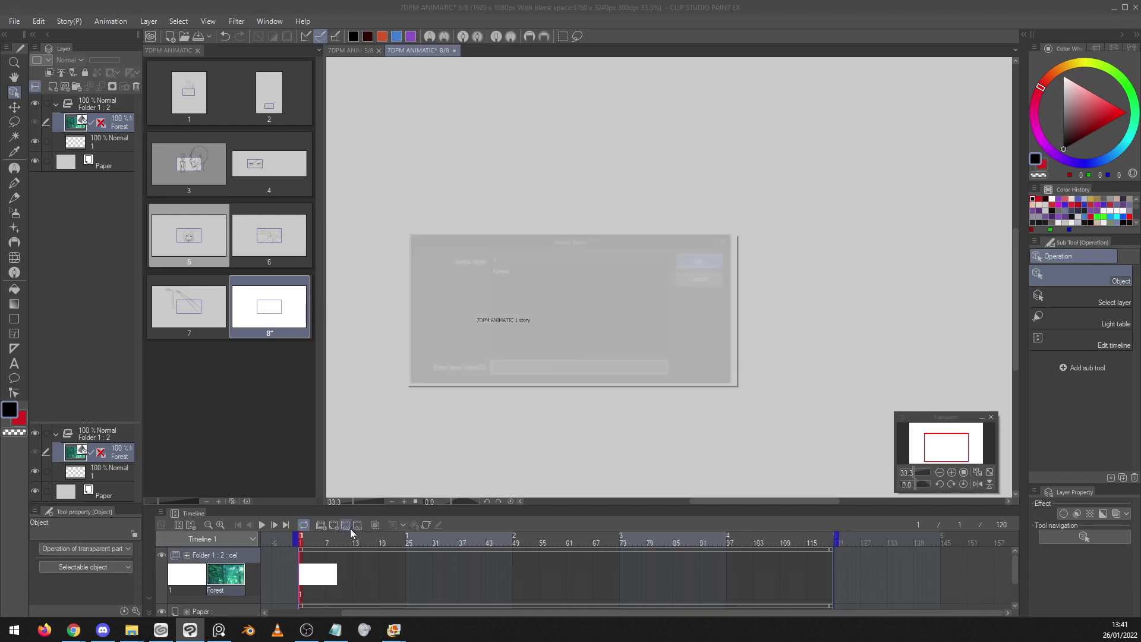
left_click(627, 271)
left_click(704, 260)
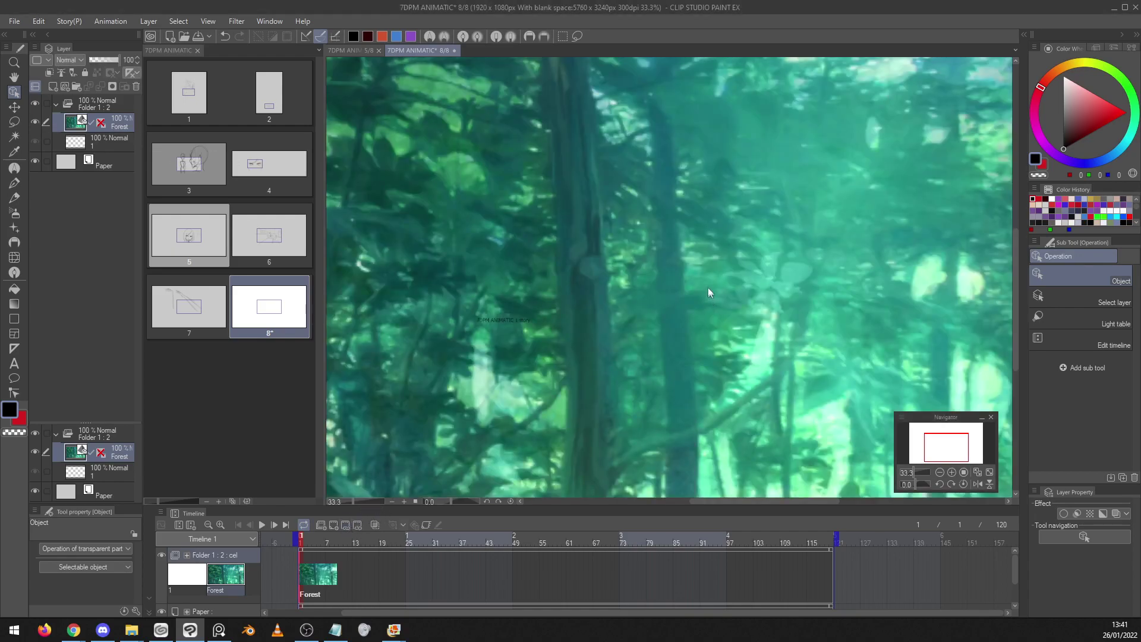
Enable keyframes on the forest's animation folder and nudge its transform to set a keyframe at frame 1
scroll(783, 303, "down", 3)
scroll(929, 441, "down", 1)
mouse_move(932, 442)
left_mouse_down()
mouse_move(955, 448)
mouse_move(941, 431)
left_mouse_up()
scroll(956, 449, "down", 1)
scroll(955, 448, "up", 2)
left_click(426, 524)
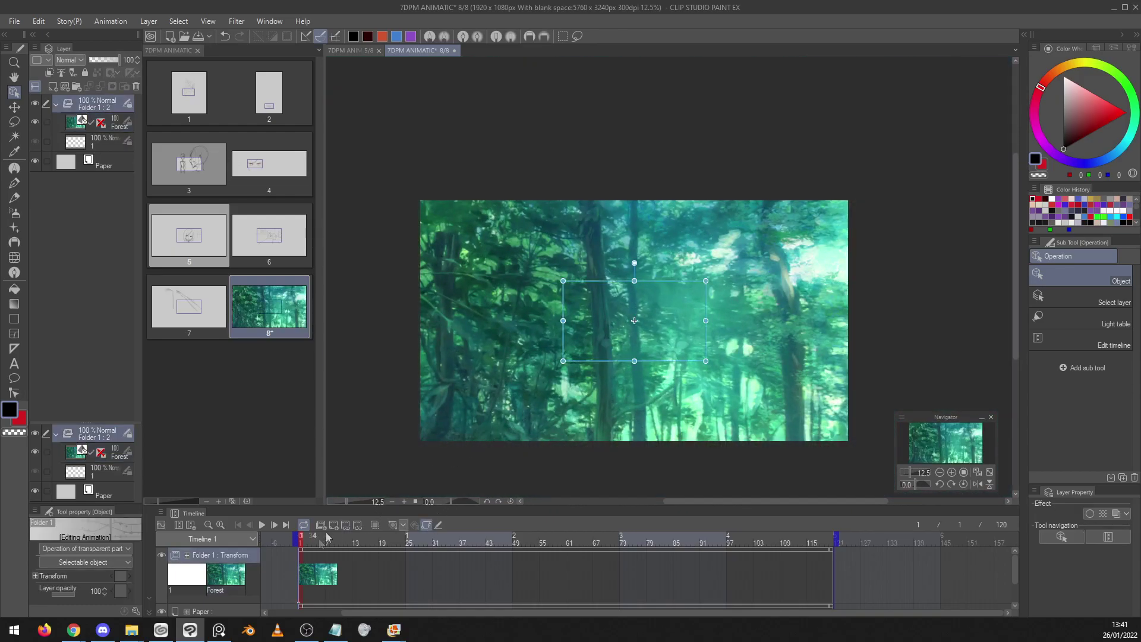
left_click(675, 343)
left_click_drag(677, 341, 677, 342)
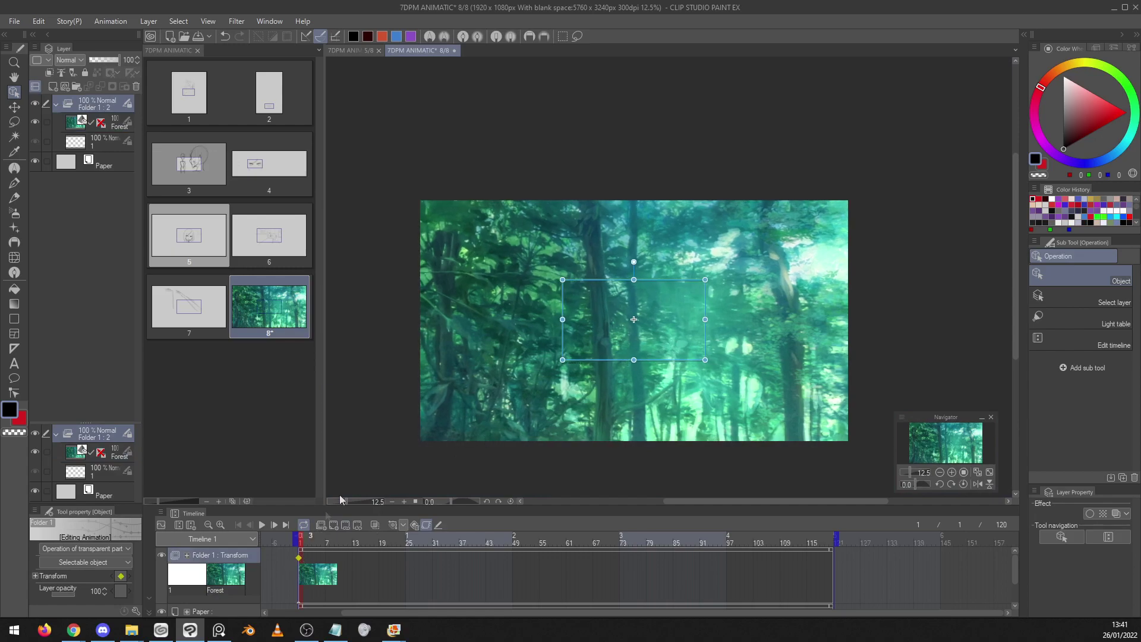
Enlarge and shift the forest folder at frame 73 so the image fills the page on a close view of a tree trunk
left_click(622, 572)
left_click_drag(753, 426, 414, 446)
left_click_drag(757, 358, 560, 333)
left_click_drag(769, 338, 601, 351)
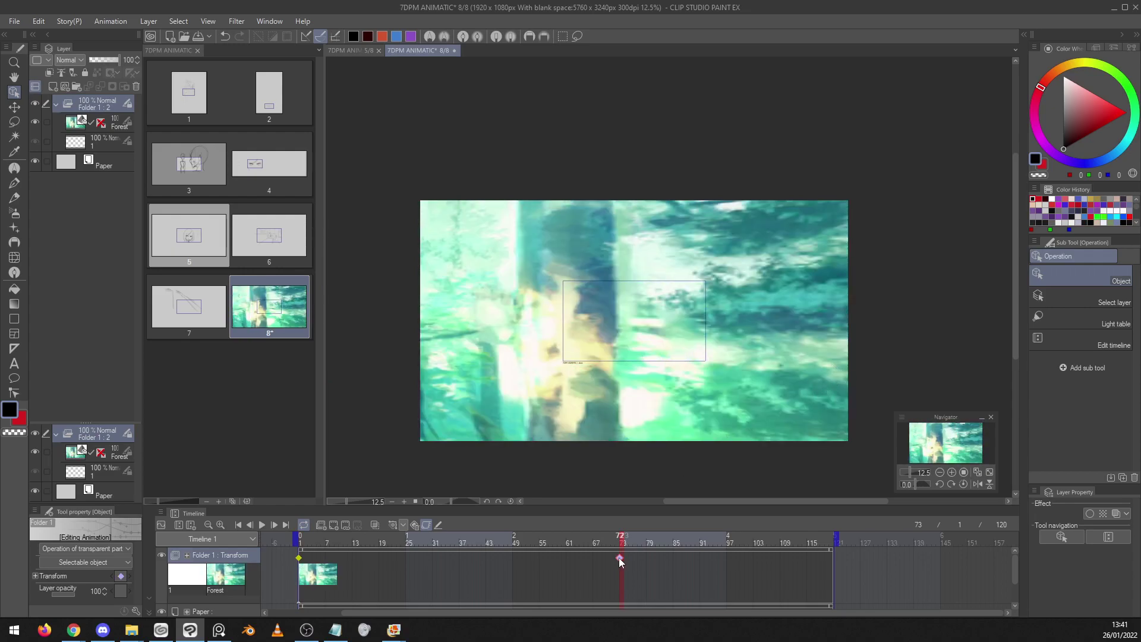
Switch the frame 1 keyframe to linear interpolation and play the forest camera move from the start
right_click(298, 559)
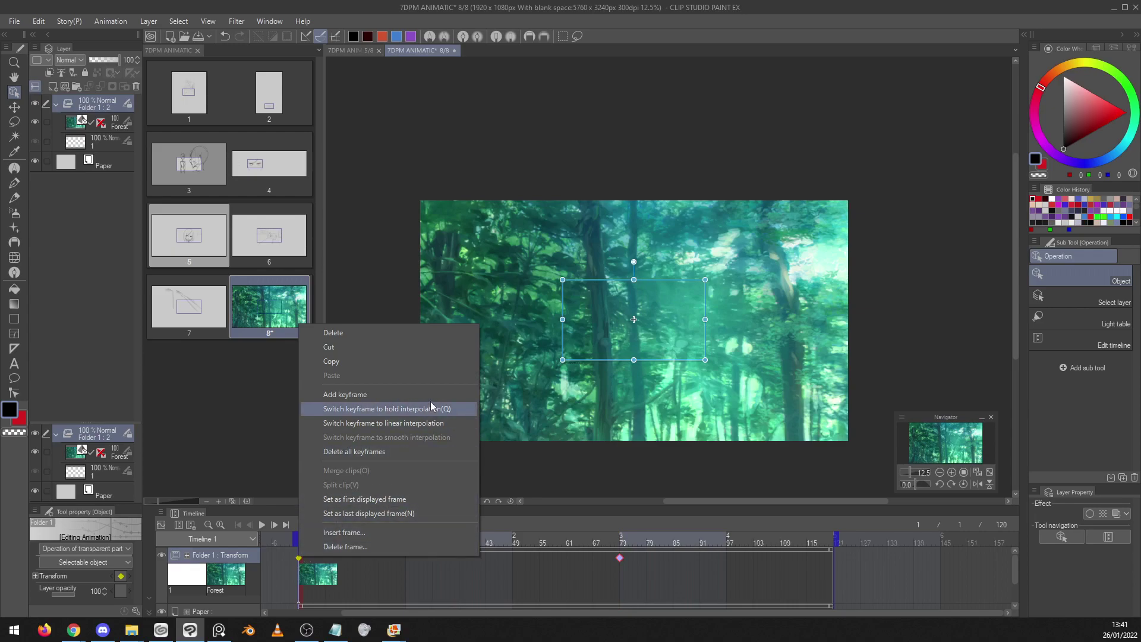
left_click(435, 424)
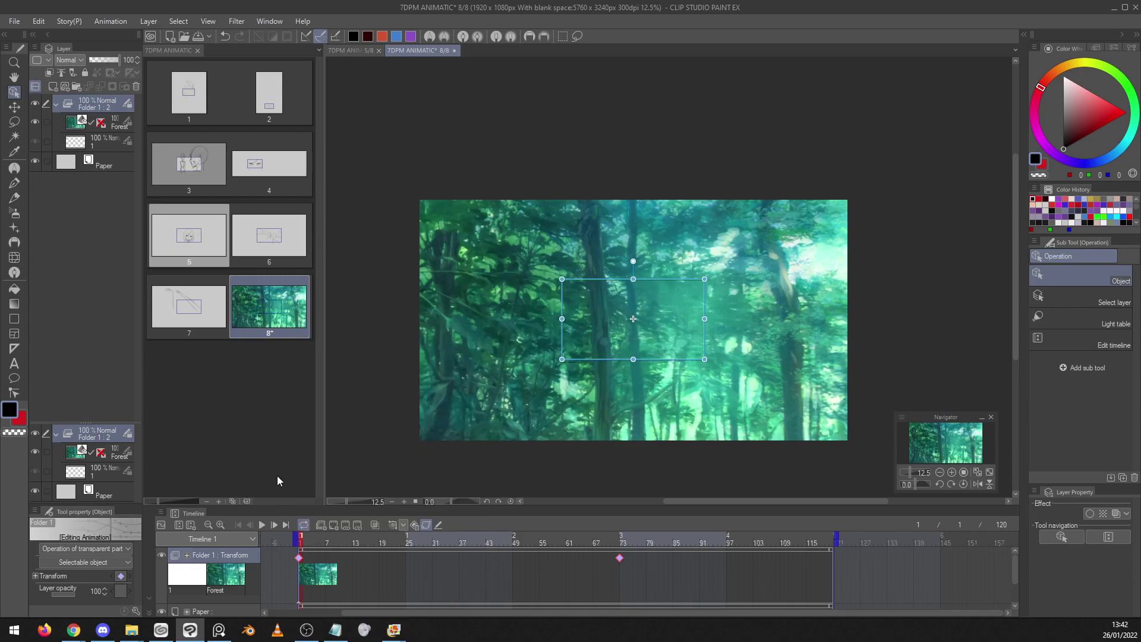
left_click(262, 525)
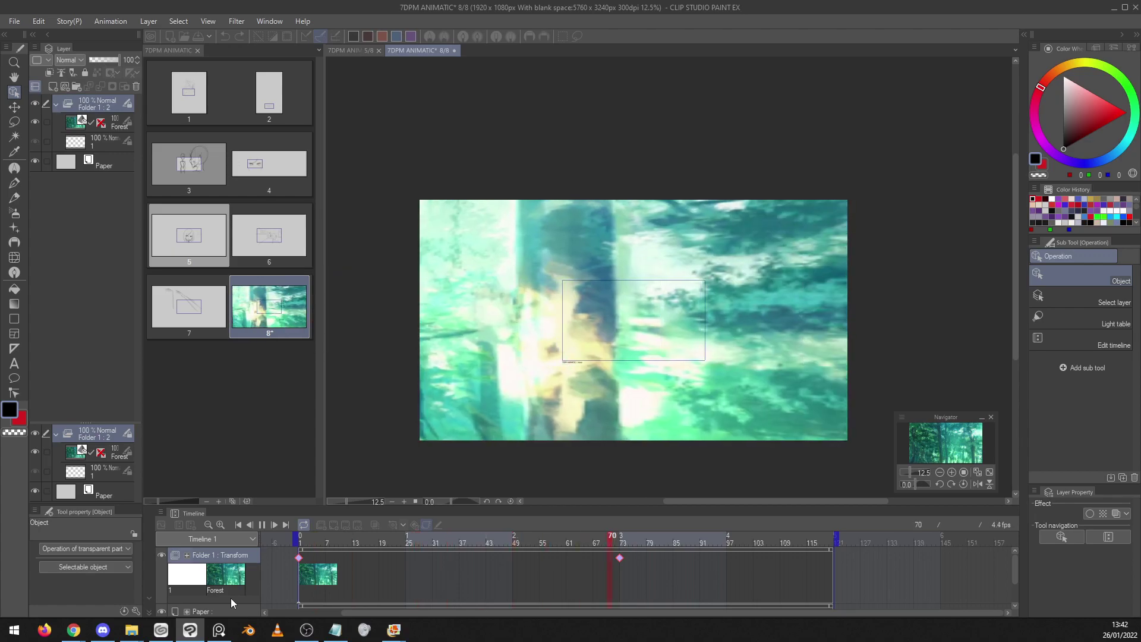
left_click(262, 525)
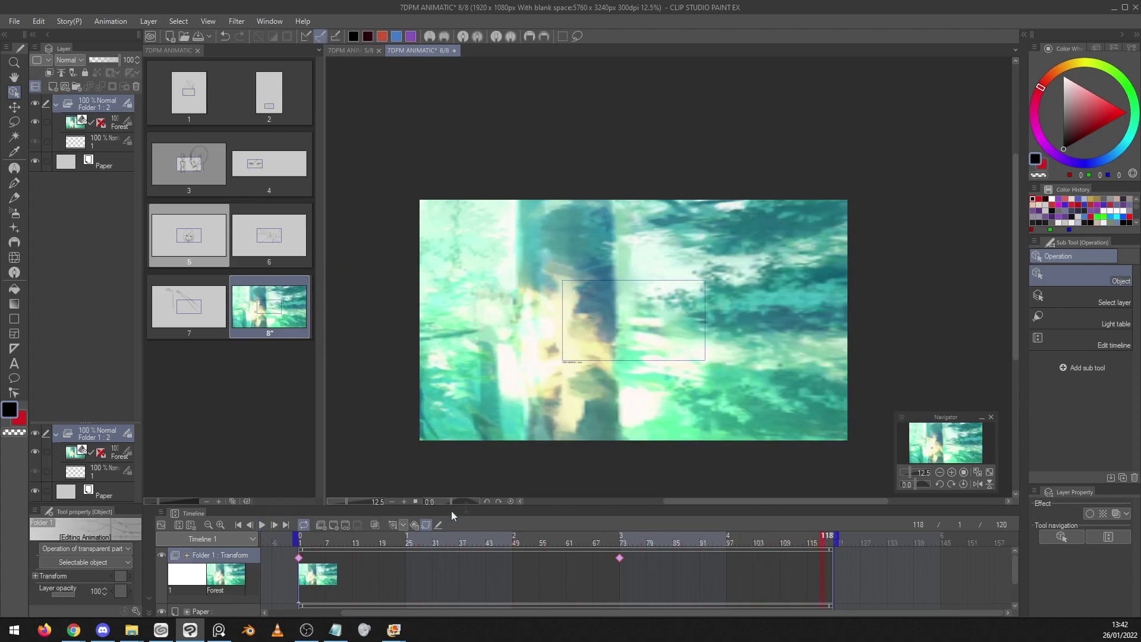
left_click_drag(602, 541, 291, 517)
left_click(262, 525)
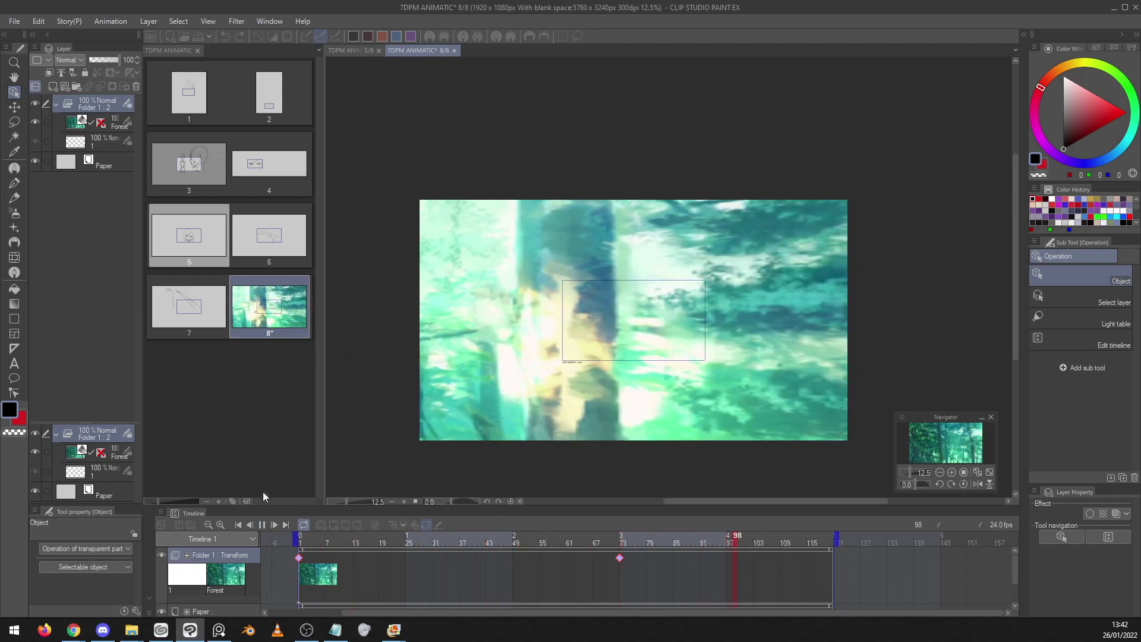
left_click(262, 525)
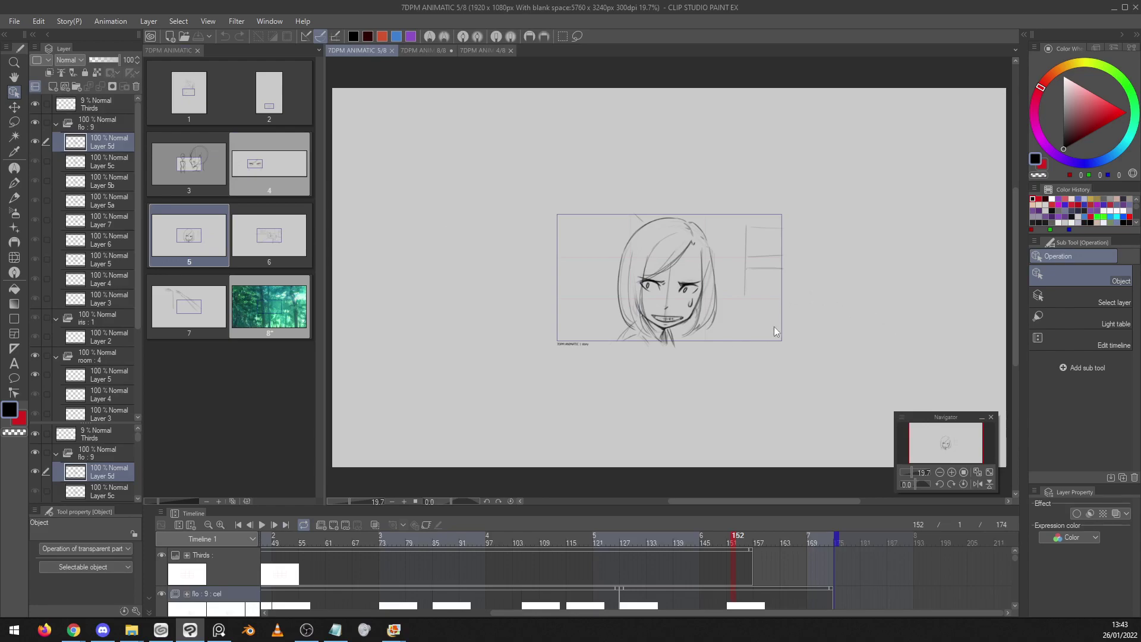
Examine the framed face sketch on page 5 up close
scroll(770, 318, "up", 1)
scroll(720, 274, "up", 1)
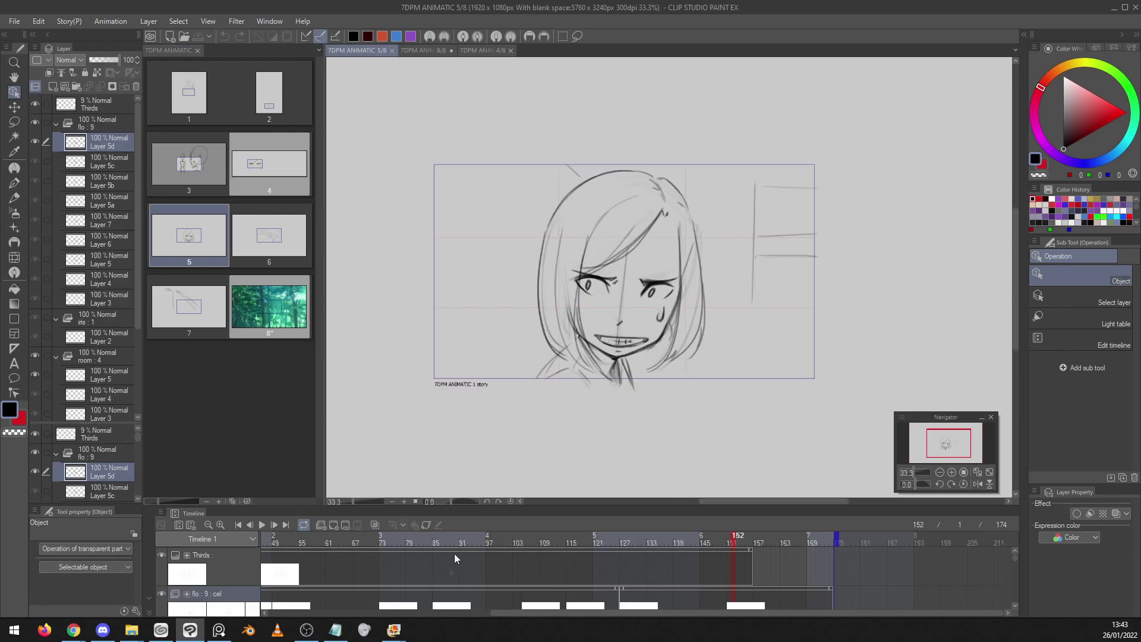
Enable onion skin on page 5 and scrub the timeline to check how the neighbouring cels overlay the current drawing
left_click(441, 541)
mouse_move(464, 534)
left_mouse_down()
mouse_move(558, 518)
mouse_move(452, 551)
left_mouse_up()
left_click(375, 525)
left_click_drag(445, 538, 412, 552)
left_click(718, 540)
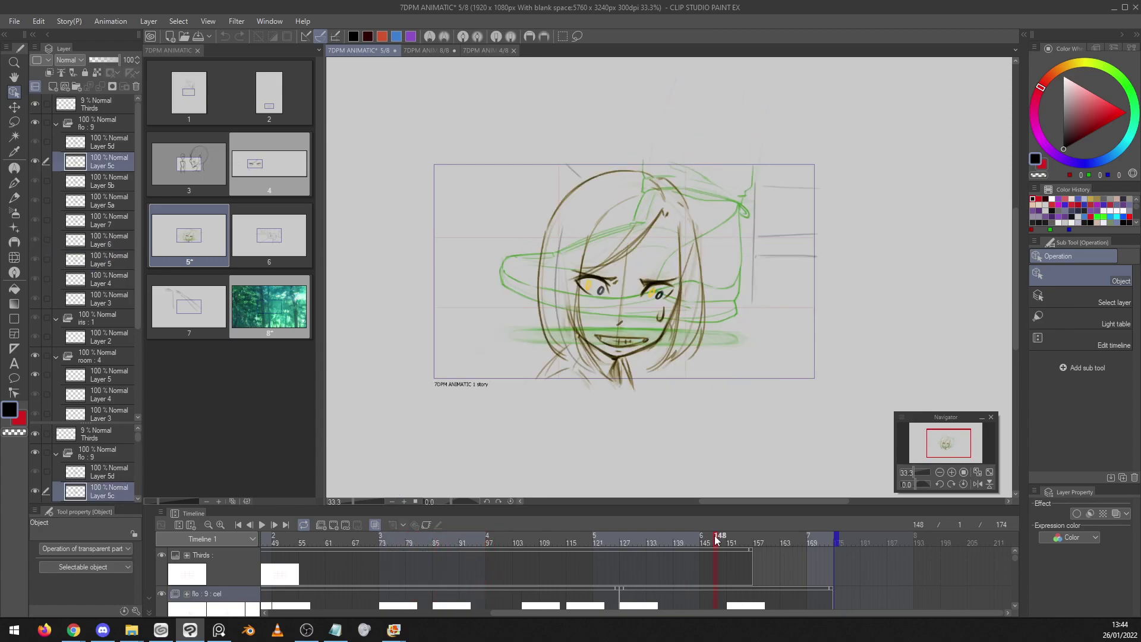
left_click(744, 541)
mouse_move(739, 542)
left_mouse_down()
mouse_move(438, 541)
mouse_move(599, 525)
mouse_move(518, 538)
left_mouse_up()
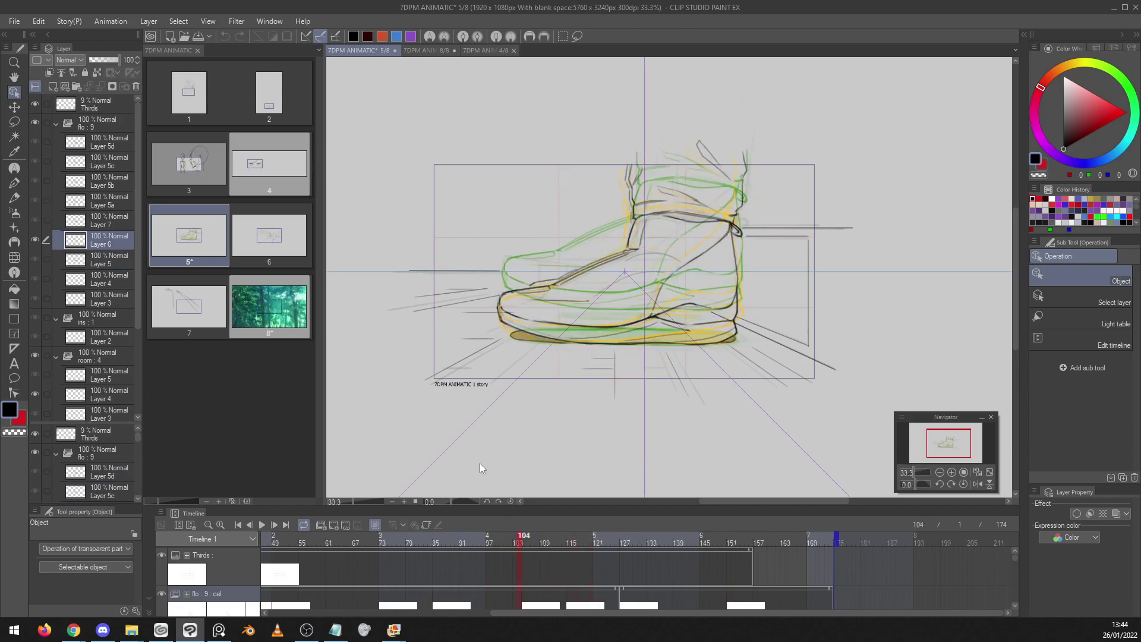
Configure the onion skin to show 6 previous and 5 next cels, keeping green for the previous frames
left_click(106, 20)
mouse_move(235, 178)
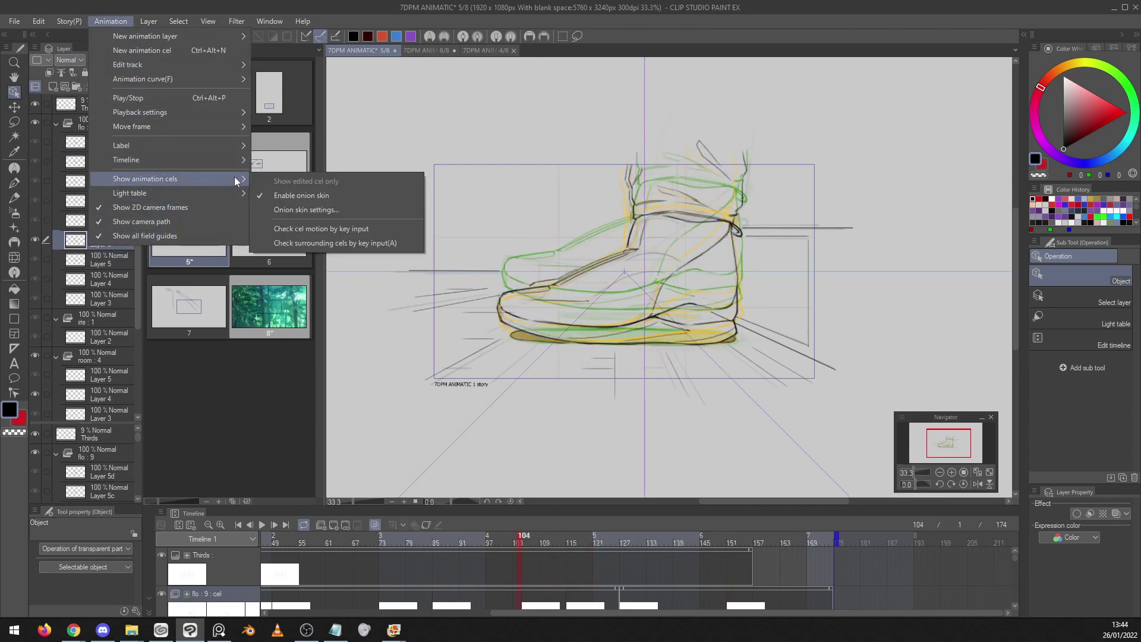
left_click(368, 213)
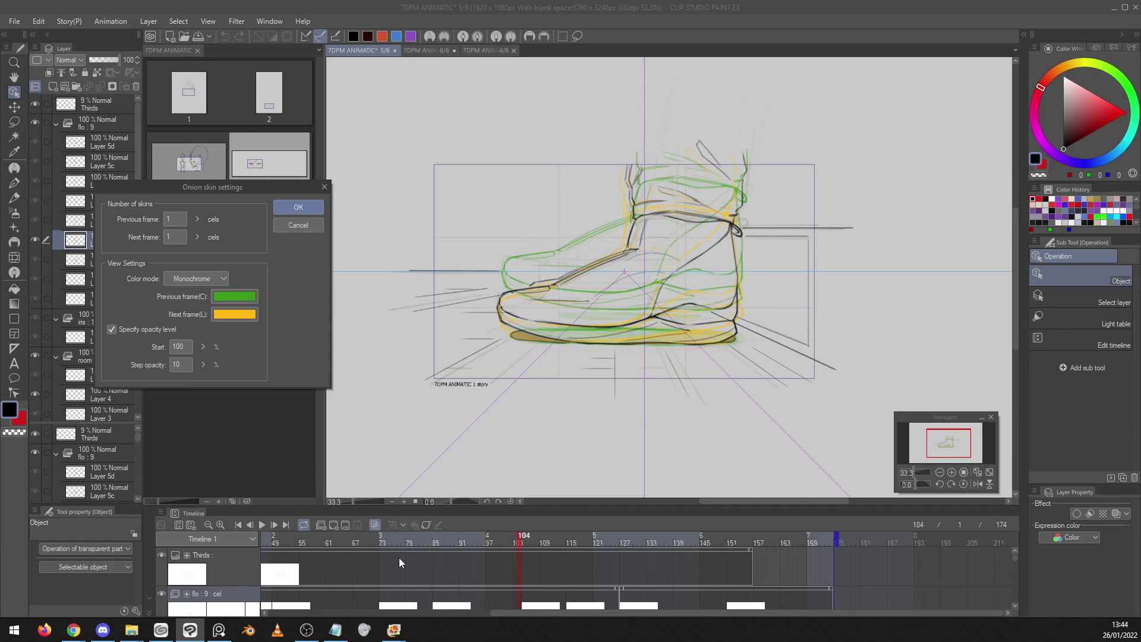
left_click(197, 218)
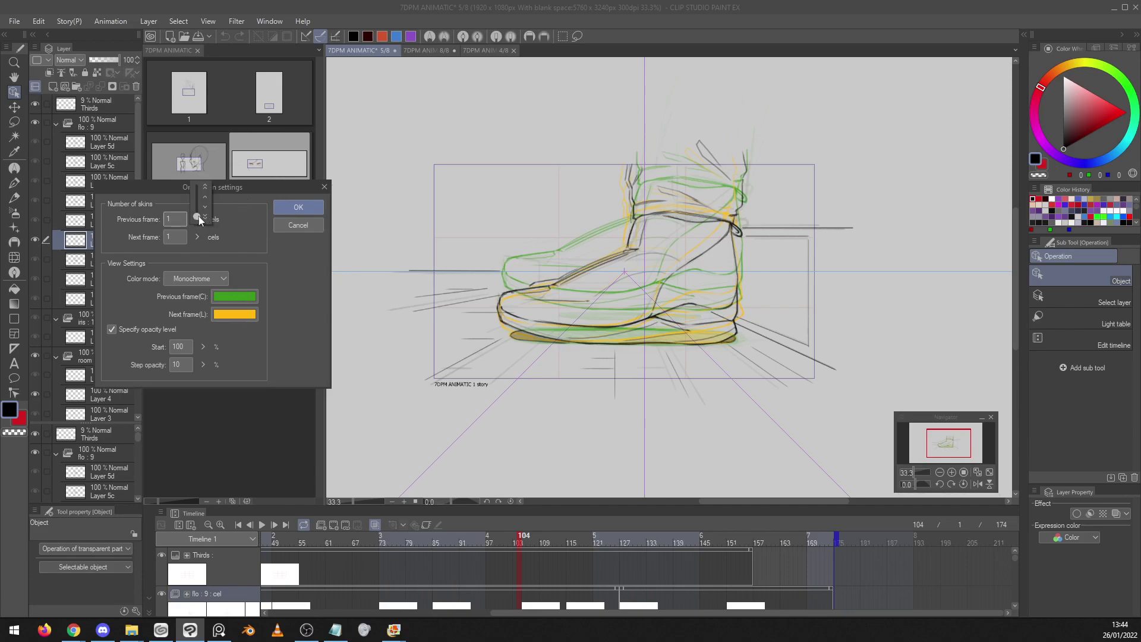
left_click(198, 237)
left_click_drag(199, 236, 199, 221)
left_click(240, 301)
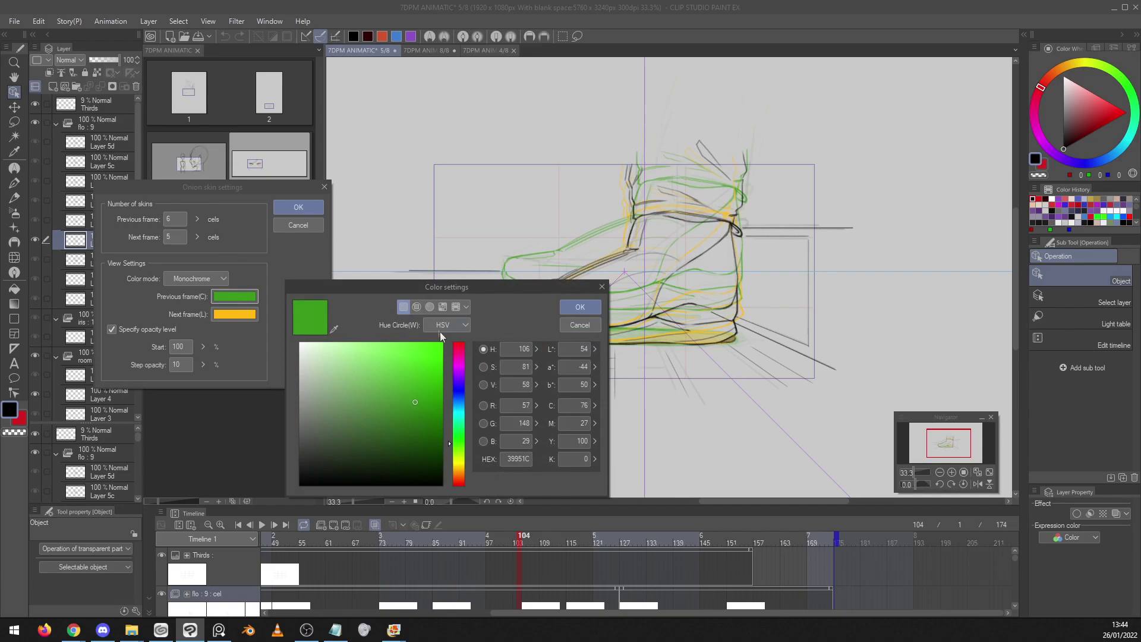
left_click(579, 307)
left_click(309, 206)
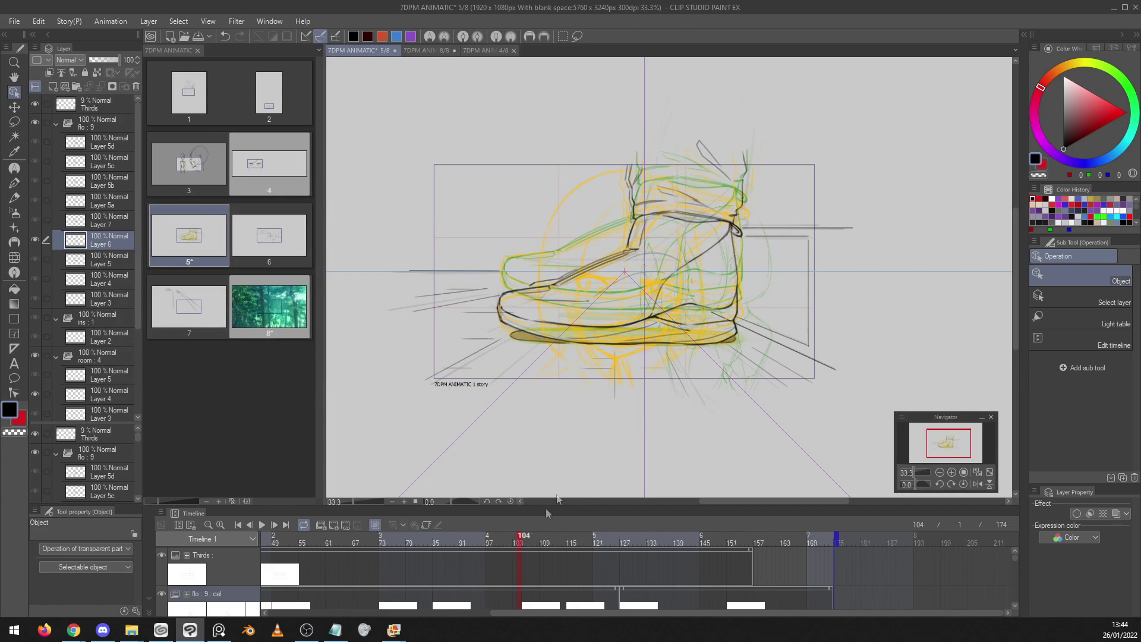
scroll(692, 244, "up", 1)
mouse_move(481, 538)
left_mouse_down()
mouse_move(329, 558)
mouse_move(451, 527)
mouse_move(389, 532)
mouse_move(314, 556)
mouse_move(433, 536)
mouse_move(480, 542)
left_mouse_up()
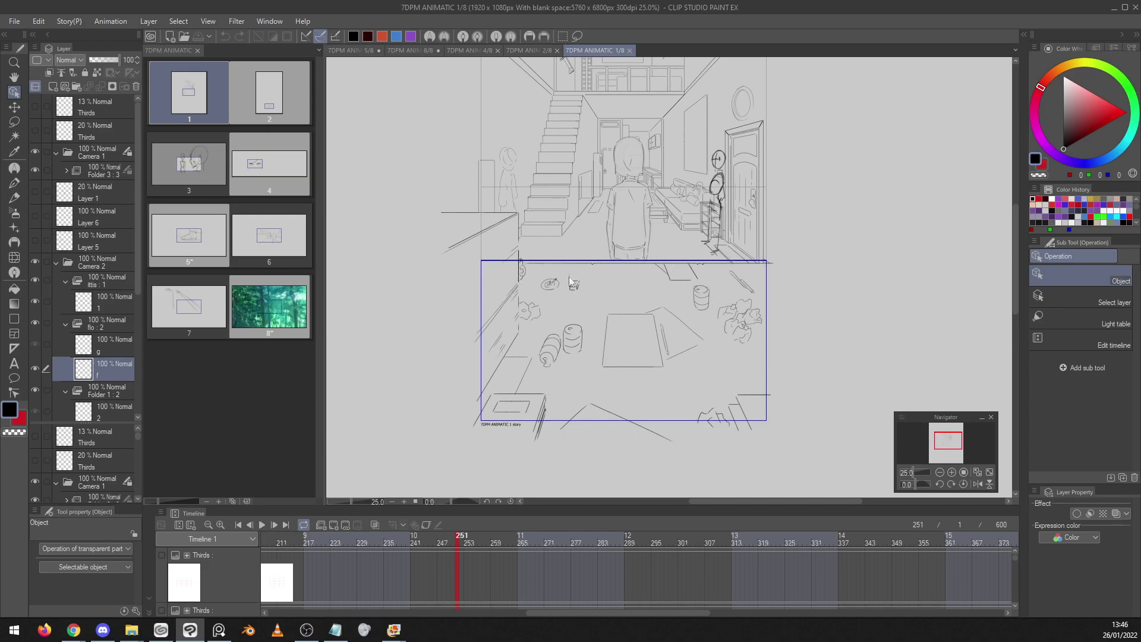
Examine page 1's room and floor drawing up close and play its camera move from frame 276
scroll(576, 363, "up", 2)
scroll(565, 448, "up", 1)
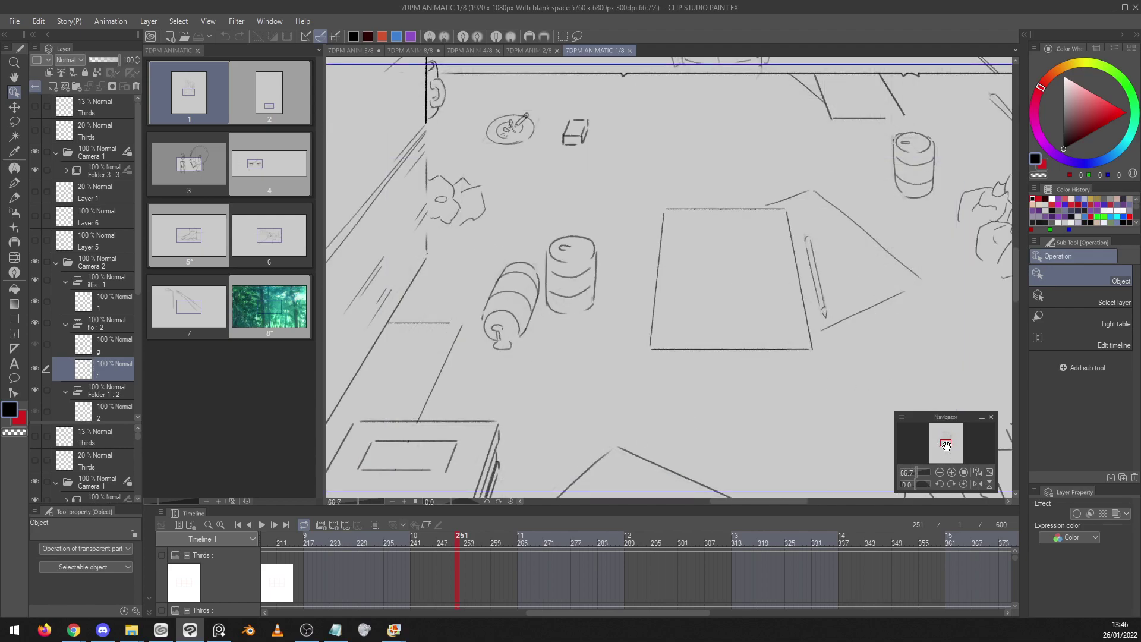
scroll(945, 443, "down", 3)
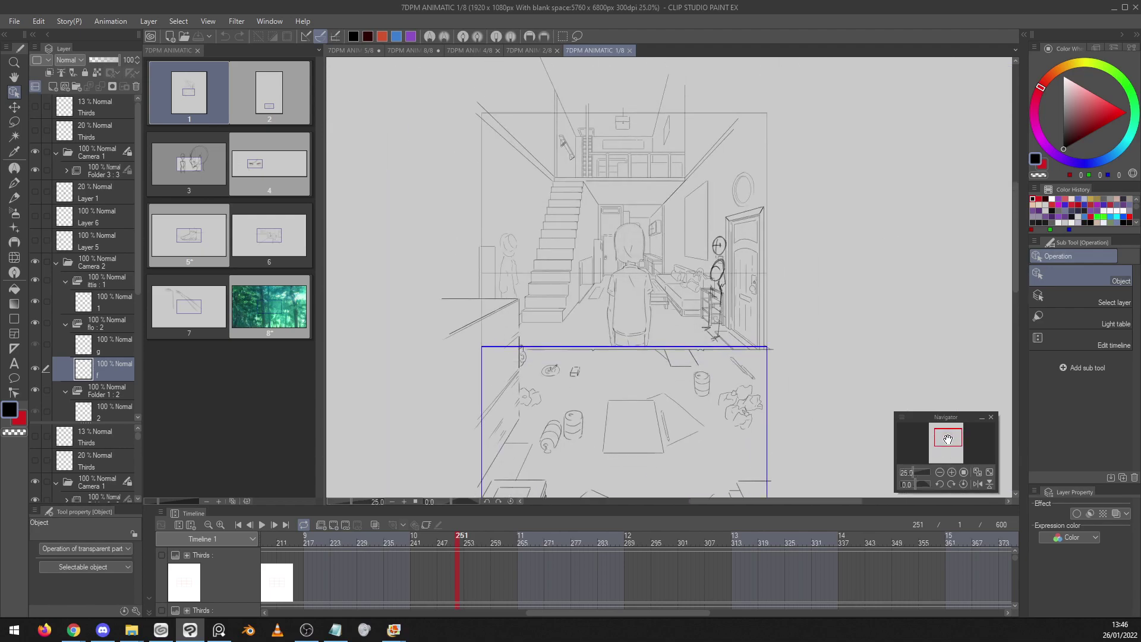
left_click(569, 539)
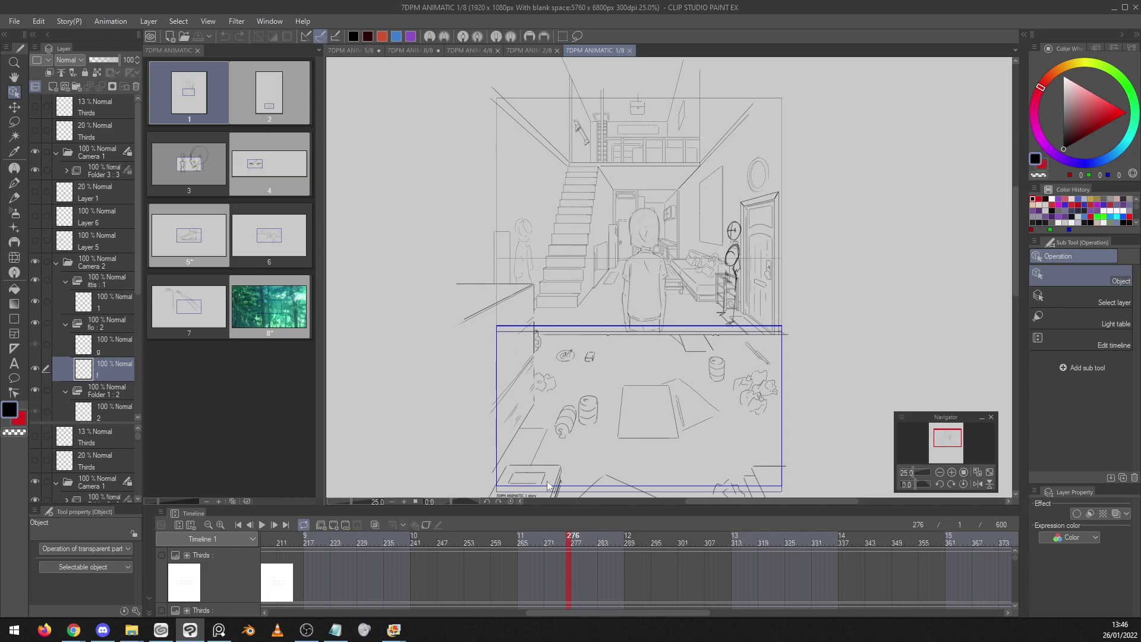
left_click(262, 525)
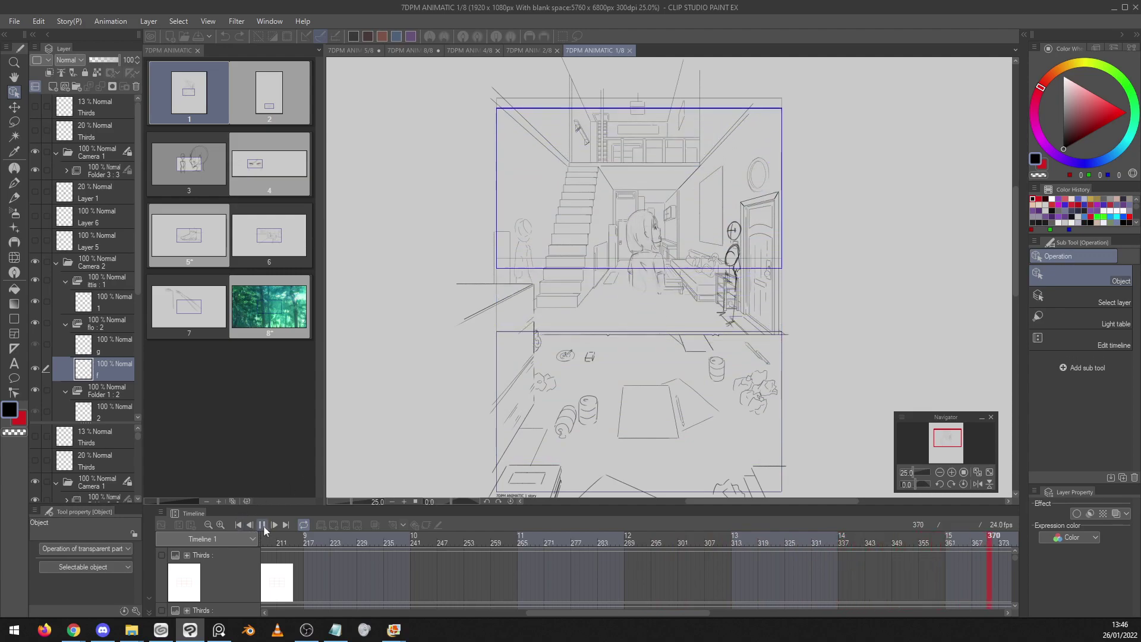
key("space")
scroll(634, 365, "up", 1)
scroll(635, 365, "up", 2)
left_click_drag(947, 440, 946, 444)
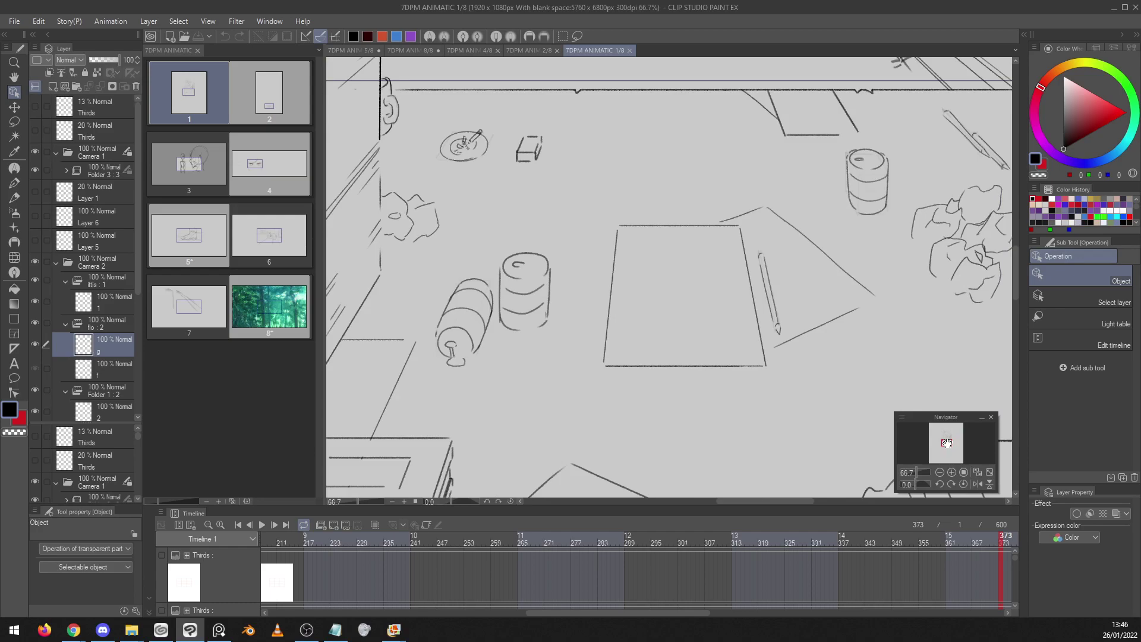
mouse_move(1017, 289)
left_mouse_down()
mouse_move(1030, 193)
mouse_move(1034, 305)
mouse_move(1040, 215)
mouse_move(1035, 255)
left_mouse_up()
scroll(932, 365, "down", 2)
scroll(842, 352, "down", 1)
left_click_drag(933, 431, 937, 430)
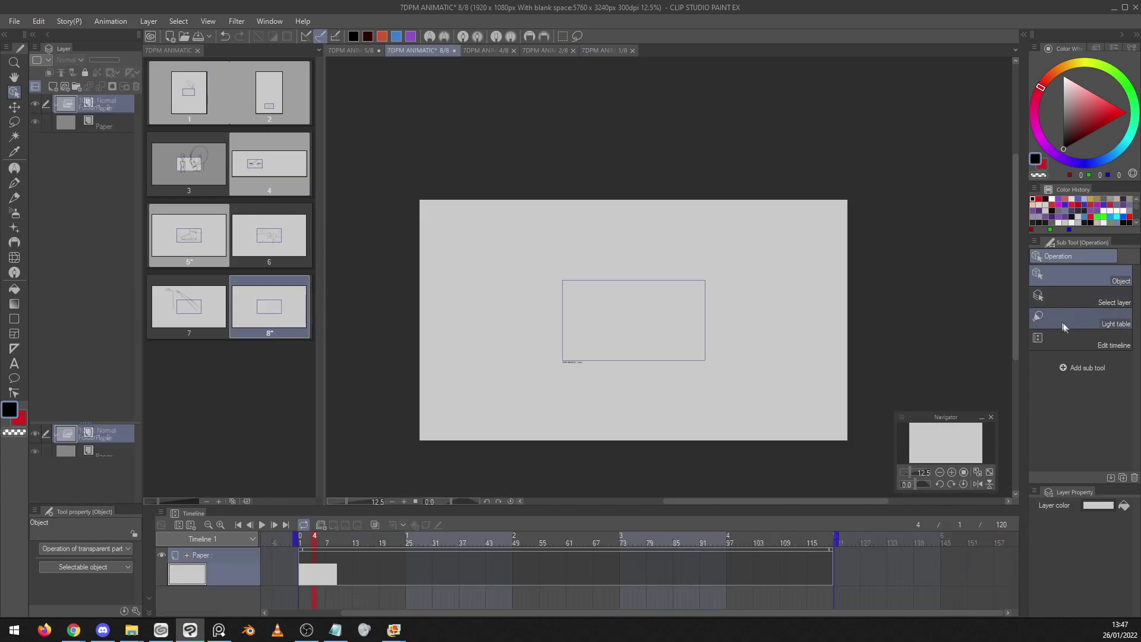
Add an animation folder with a blank cel at frame 4 on page 8 and select the Wrist Saver pencil
key("ctrl+z")
key("ctrl+z")
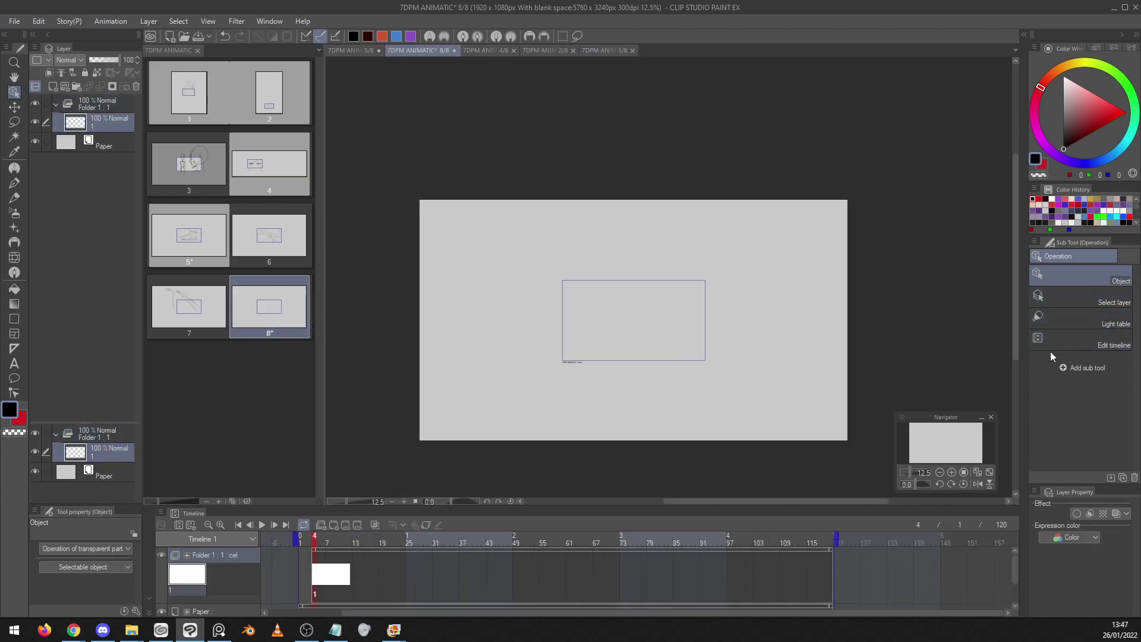
key("b")
scroll(657, 328, "up", 2)
left_click_drag(951, 443, 953, 448)
key("bracketright")
key("bracketright")
left_click_drag(555, 364, 619, 279)
key("ctrl+z")
key("bracketleft")
key("bracketleft")
left_click_drag(531, 385, 587, 261)
key("ctrl+z")
Sketch an angry figure inside the field guide and a surprised, open-mouthed figure to its right with the Wrist Saver pencil
mouse_move(561, 342)
left_mouse_down()
mouse_move(524, 261)
mouse_move(642, 347)
mouse_move(594, 415)
mouse_move(531, 438)
left_mouse_up()
mouse_move(837, 316)
left_mouse_down()
mouse_move(823, 290)
mouse_move(903, 333)
mouse_move(933, 410)
mouse_move(828, 405)
left_mouse_up()
mouse_move(879, 297)
left_mouse_down()
mouse_move(841, 320)
mouse_move(880, 298)
mouse_move(855, 278)
mouse_move(886, 266)
left_mouse_up()
mouse_move(559, 318)
left_mouse_down()
mouse_move(563, 308)
mouse_move(574, 319)
left_mouse_up()
left_click_drag(546, 271, 566, 289)
mouse_move(548, 283)
left_mouse_down()
mouse_move(550, 300)
mouse_move(577, 297)
left_mouse_up()
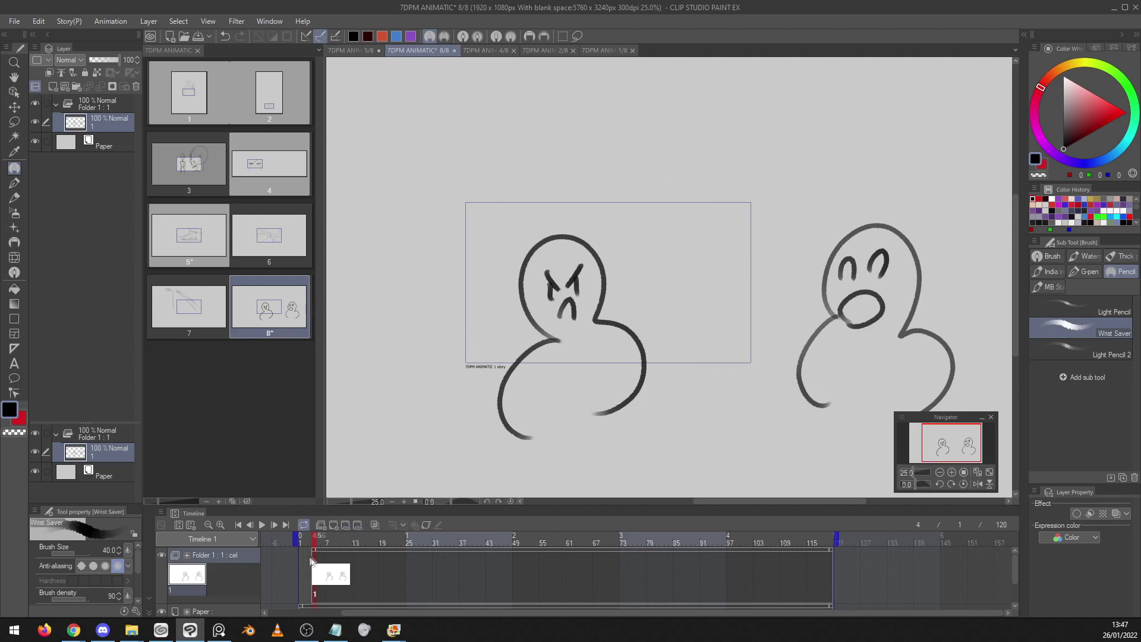
Move the drawing's cel to start at frame 1 and nest its animation folder inside a new 2D camera folder
left_click_drag(321, 571, 308, 572)
left_click(110, 22)
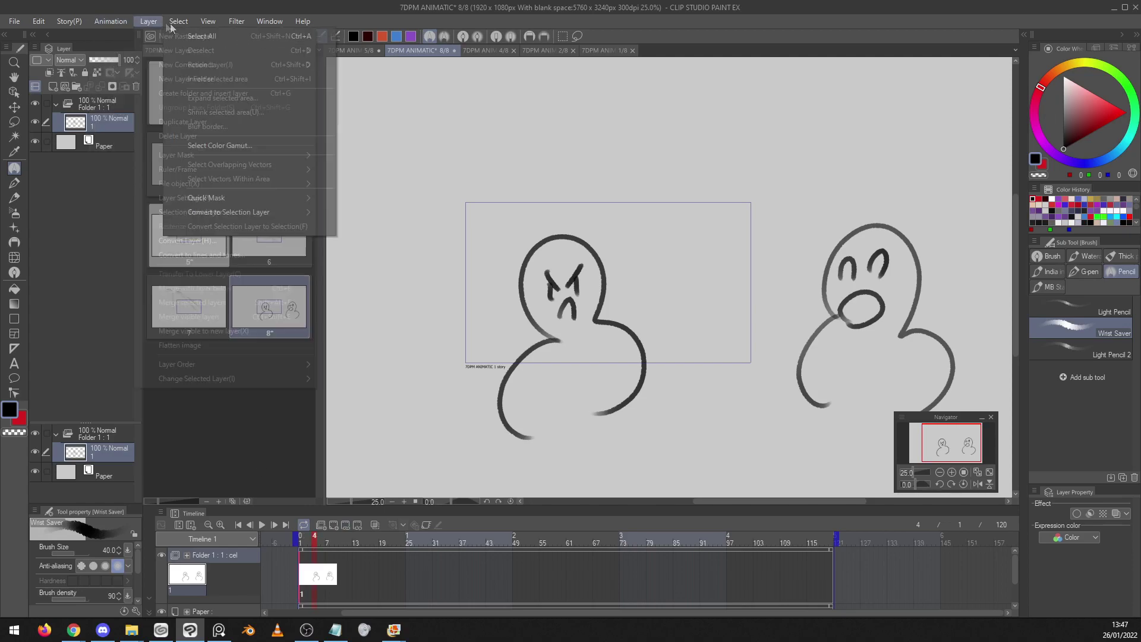
mouse_move(132, 38)
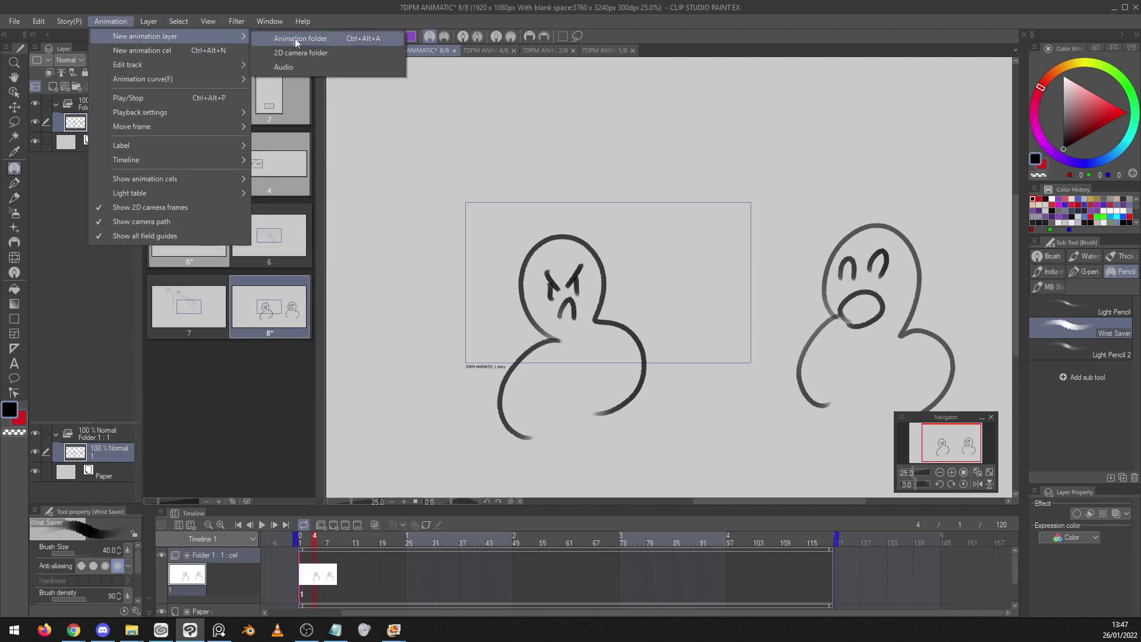
left_click(354, 55)
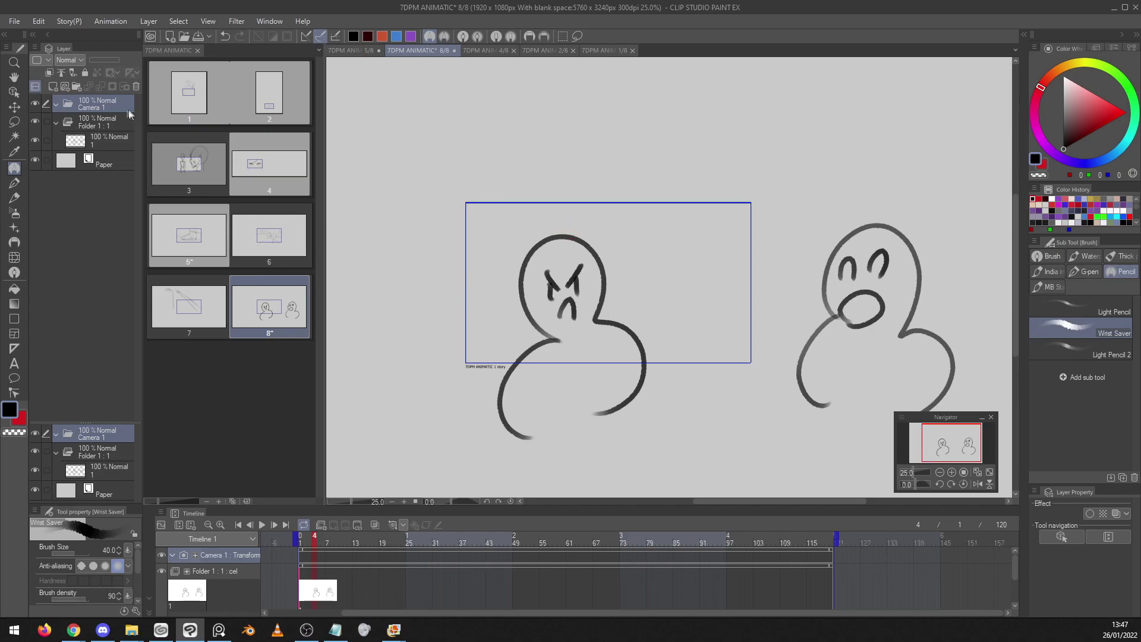
left_click(108, 117)
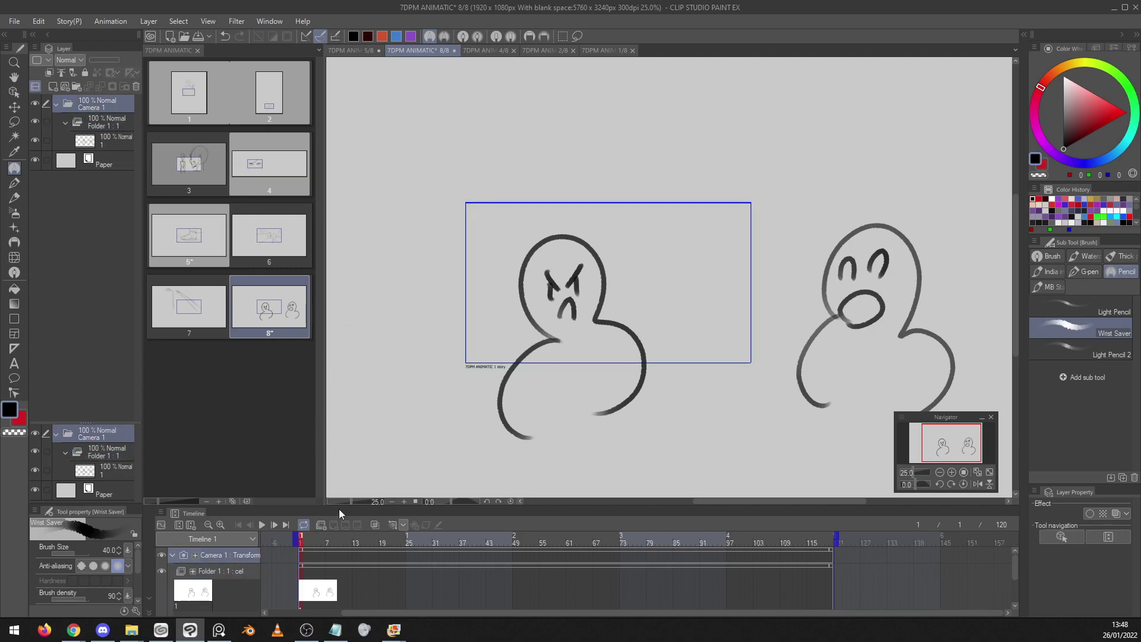
Set a transform keyframe on Camera 1 at frame 1 and switch it to smooth interpolation
left_click(12, 92)
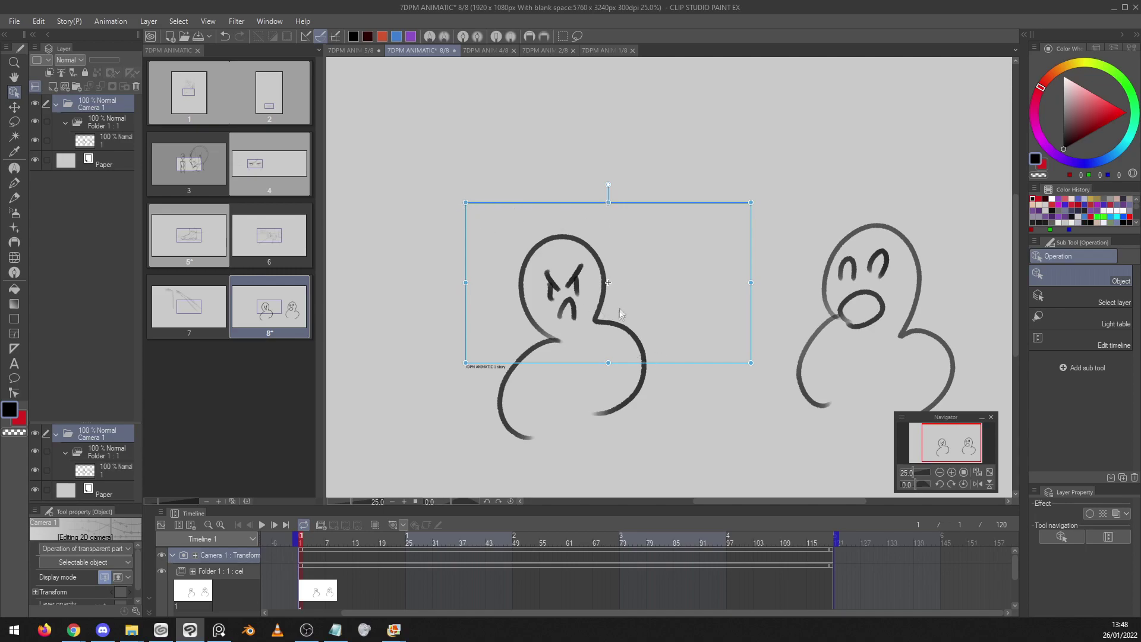
scroll(87, 601, "down", 1)
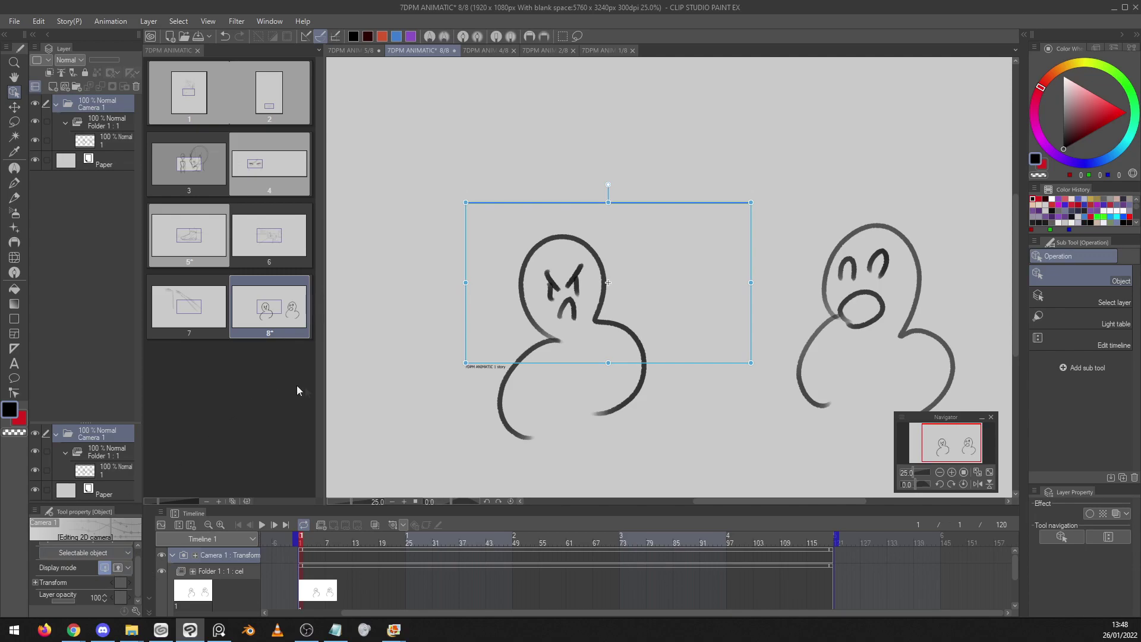
left_click(122, 583)
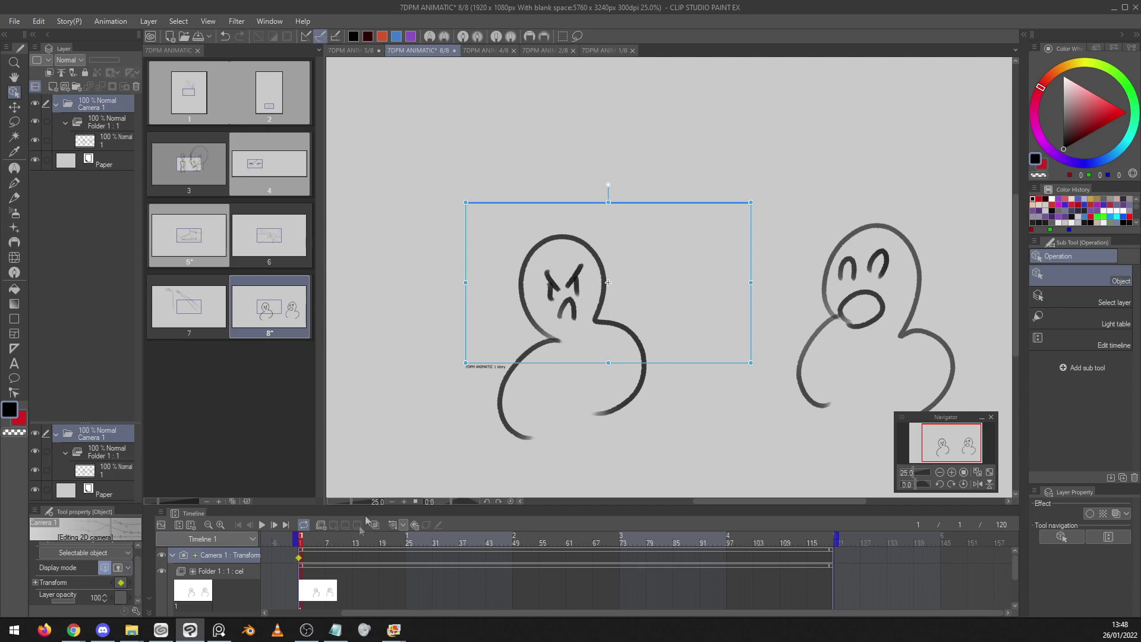
left_click(300, 559)
right_click(300, 561)
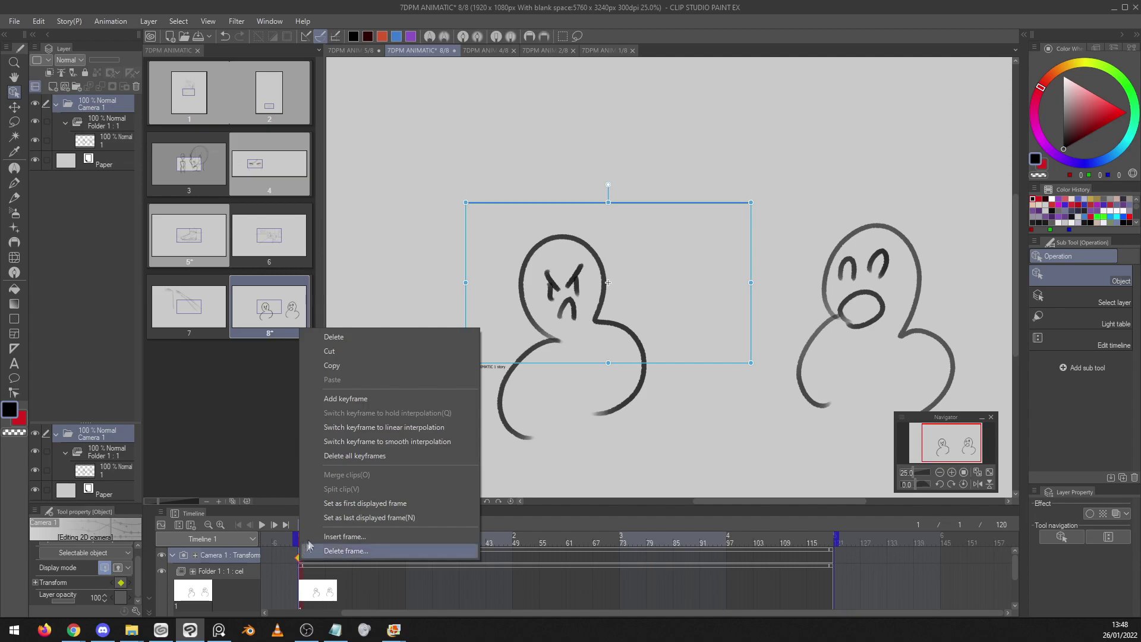
left_click(447, 441)
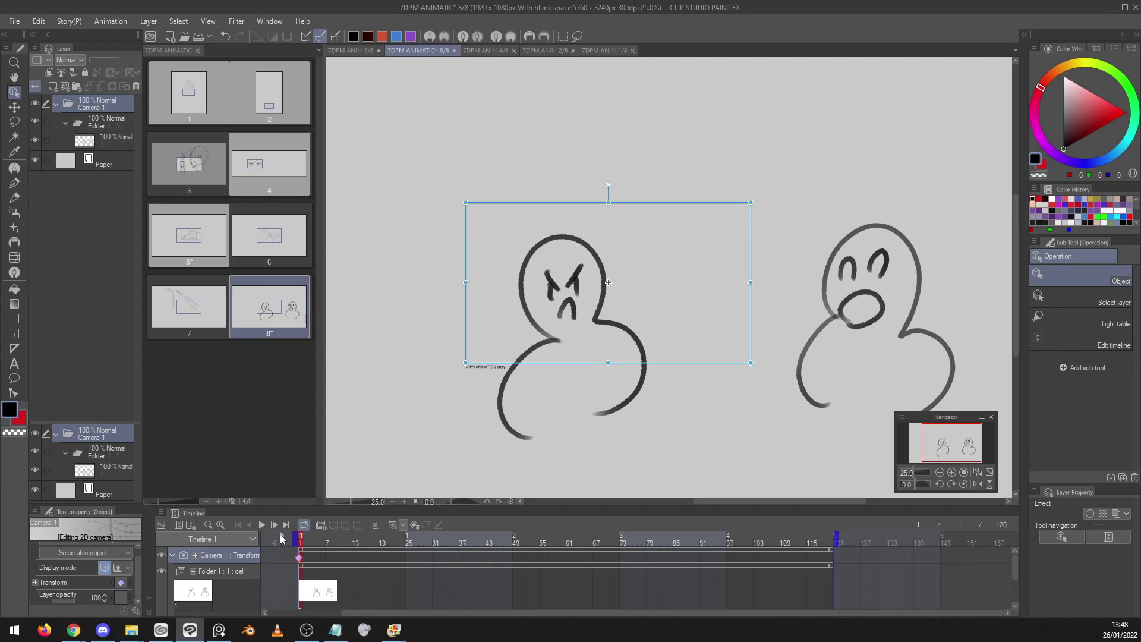
At frame 73, shift the Camera 1 frame sideways so it covers the surprised figure, setting a keyframe
left_click(621, 585)
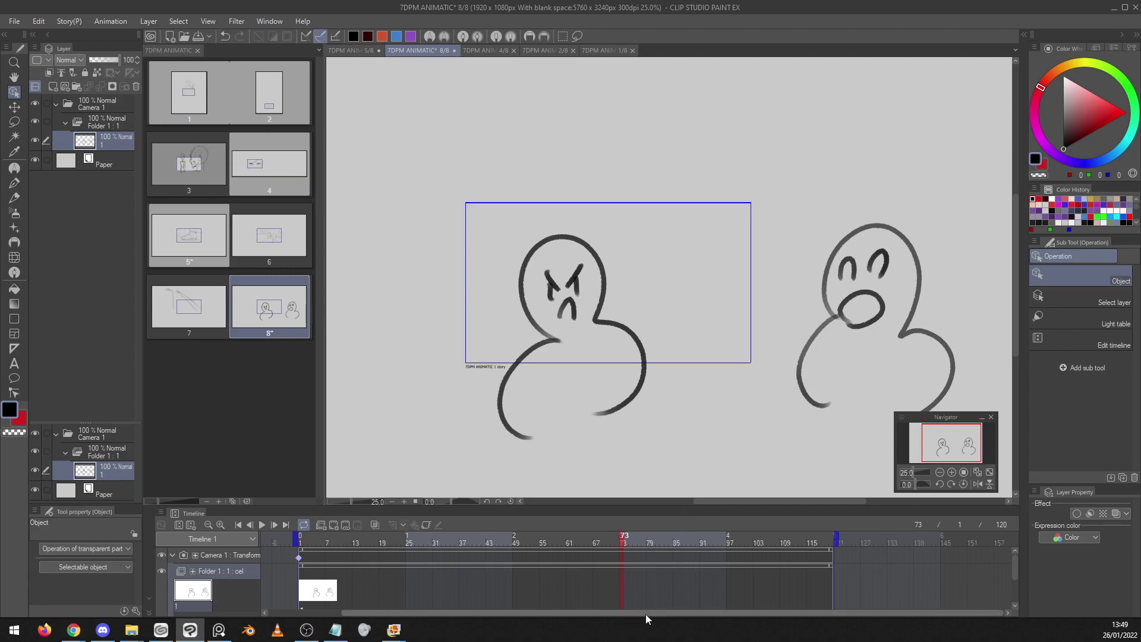
left_click(696, 203)
mouse_move(699, 206)
left_mouse_down()
mouse_move(675, 208)
mouse_move(691, 182)
mouse_move(681, 211)
mouse_move(699, 192)
left_mouse_up()
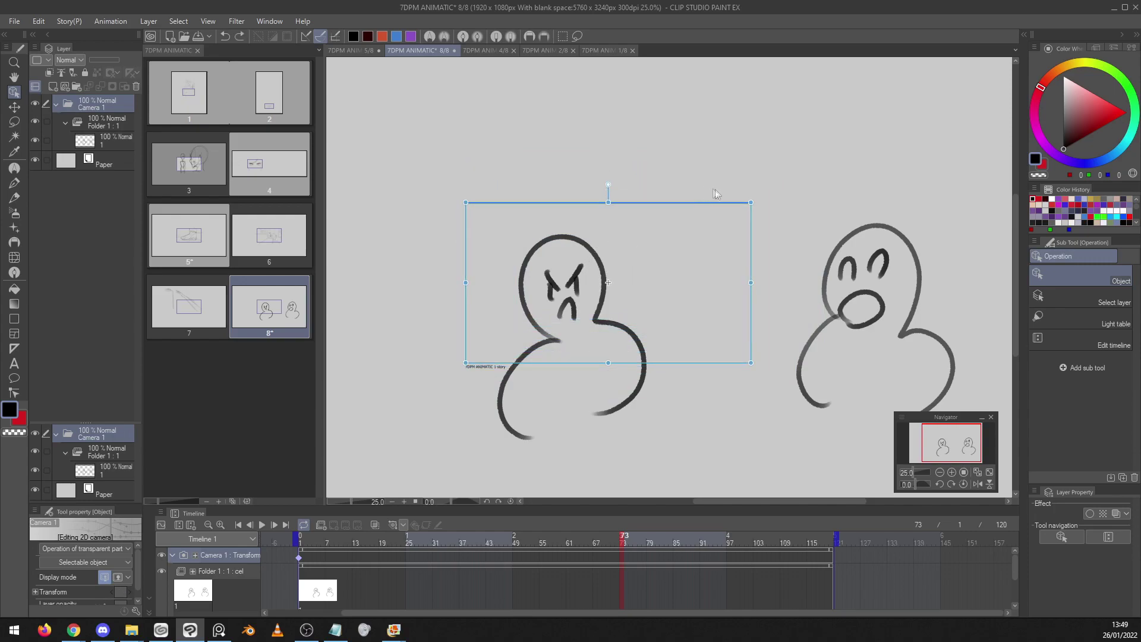
key("Right")
key("Right")
key("Right")
key("Right")
key("Right")
key("Right")
key("Right")
key("Right")
key("Right")
key("Right")
key("Right")
key("Right")
key("Right")
key("Right")
key("Right")
key("Right")
key("Right")
key("Right")
key("Right")
key("Right")
key("Right")
key("Right")
key("Right")
key("Right")
key("Right")
key("Right")
key("Right")
key("Right")
key("Right")
key("Right")
key("Right")
key("Right")
key("Right")
key("Right")
key("Right")
key("Right")
key("Right")
key("Right")
key("Right")
key("Right")
key("Right")
key("Right")
key("Right")
key("Right")
left_click_drag(742, 203, 961, 204)
left_click_drag(943, 444, 947, 444)
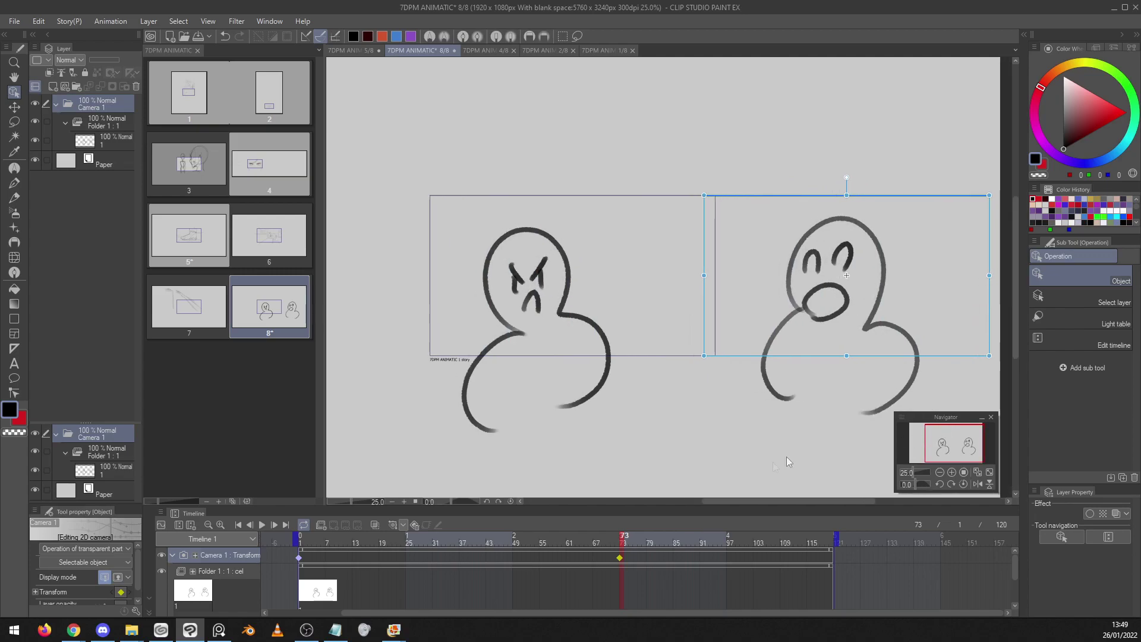
Switch the camera keyframe at frame 73 to smooth interpolation
right_click(620, 558)
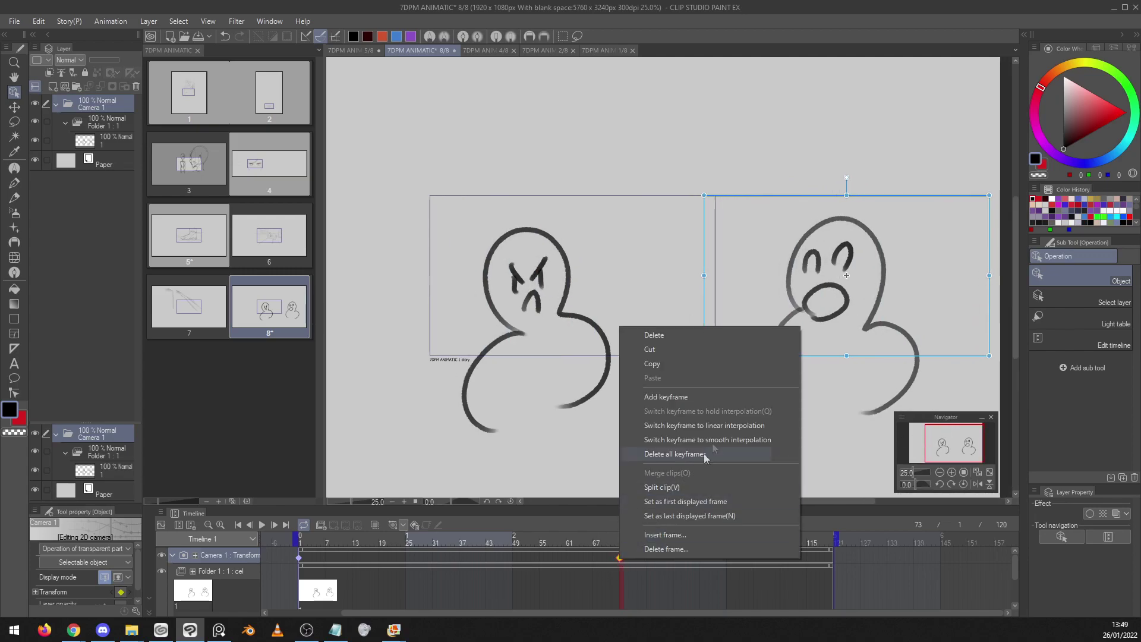
left_click(751, 441)
mouse_move(623, 545)
left_mouse_down()
mouse_move(301, 543)
mouse_move(622, 543)
left_mouse_up()
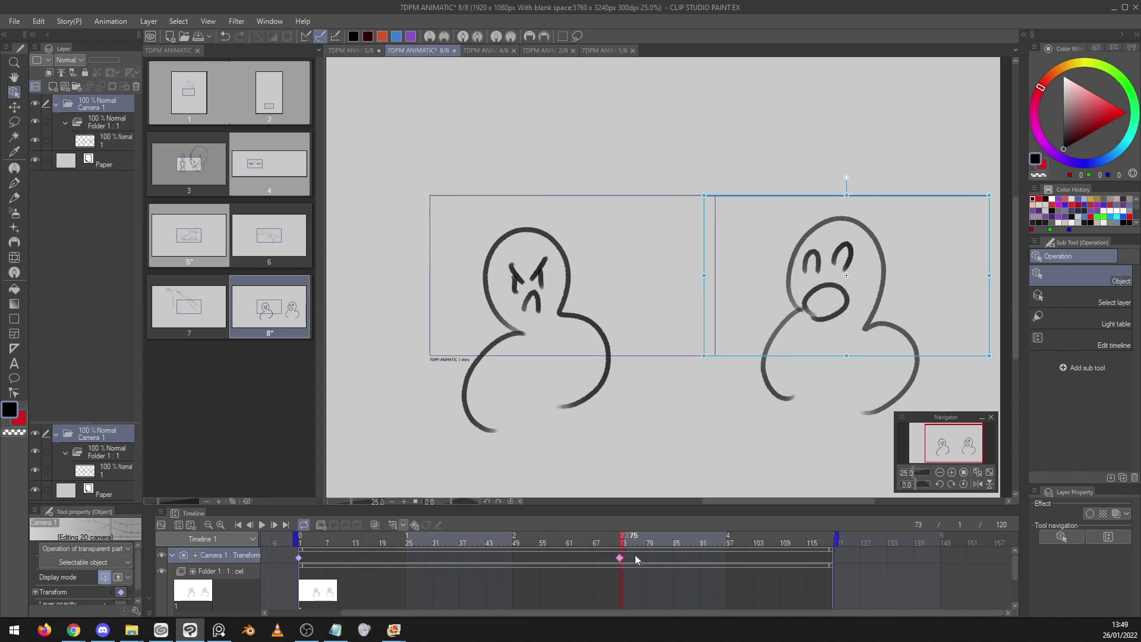
At frame 96, shrink the camera frame tightly around the surprised figure's mouth and give the keyframe smooth interpolation
left_click(725, 562)
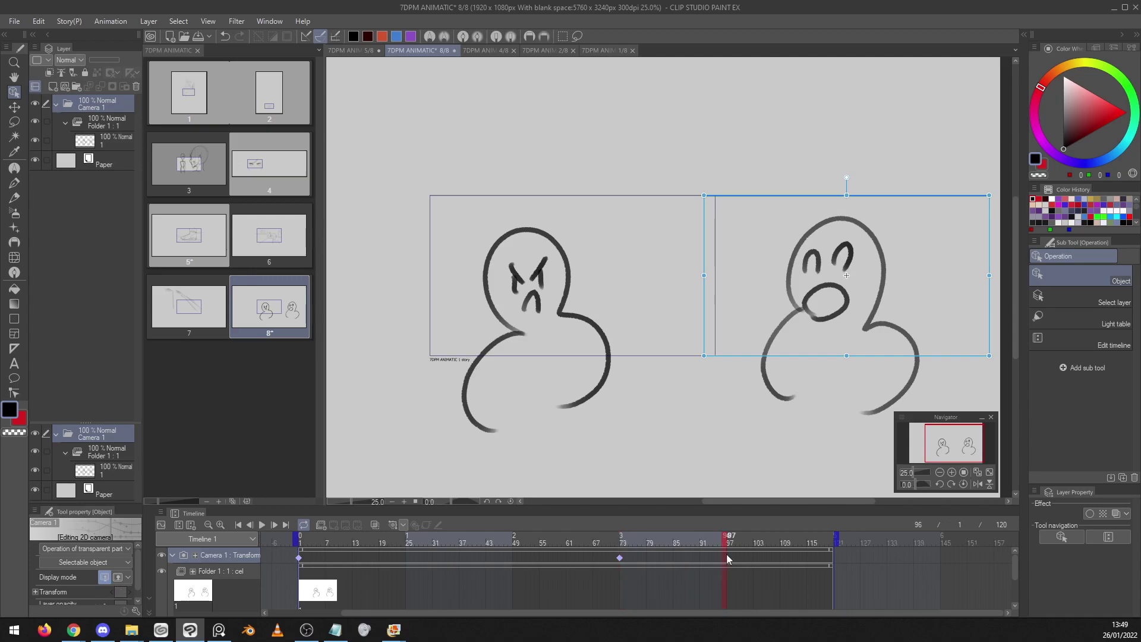
left_click_drag(990, 357, 814, 257)
left_click_drag(790, 197, 840, 289)
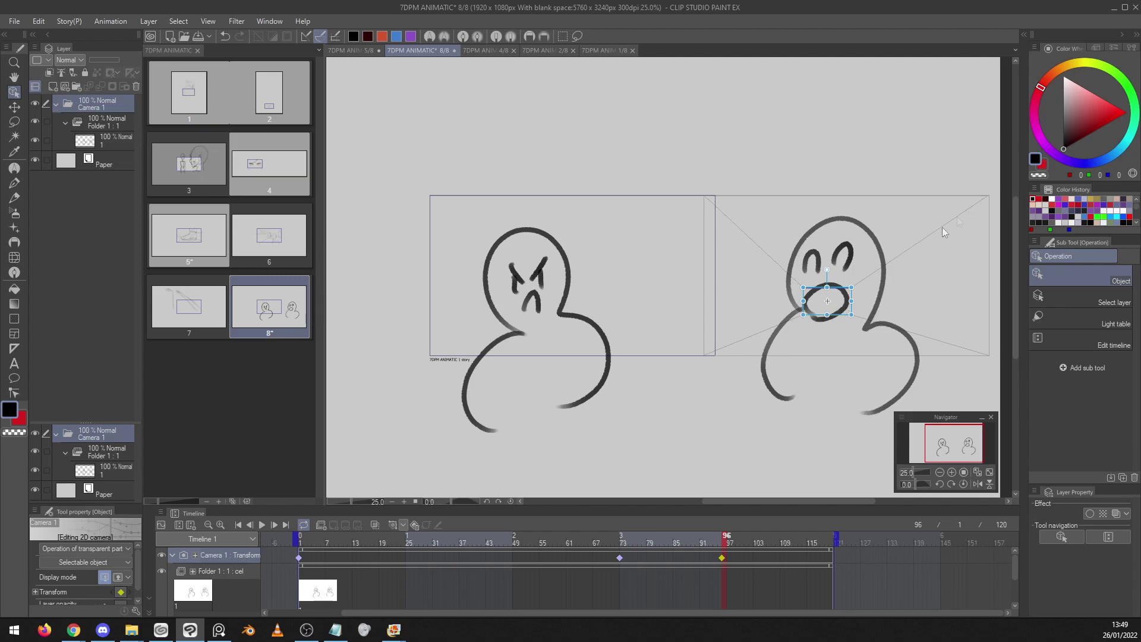
left_click_drag(842, 290, 842, 290)
right_click(724, 561)
left_click(851, 440)
Add a camera keyframe at frame 111 holding the mouth close-up, and at frame 112 enlarge and move the camera over the angry figure
left_click_drag(766, 536, 757, 532)
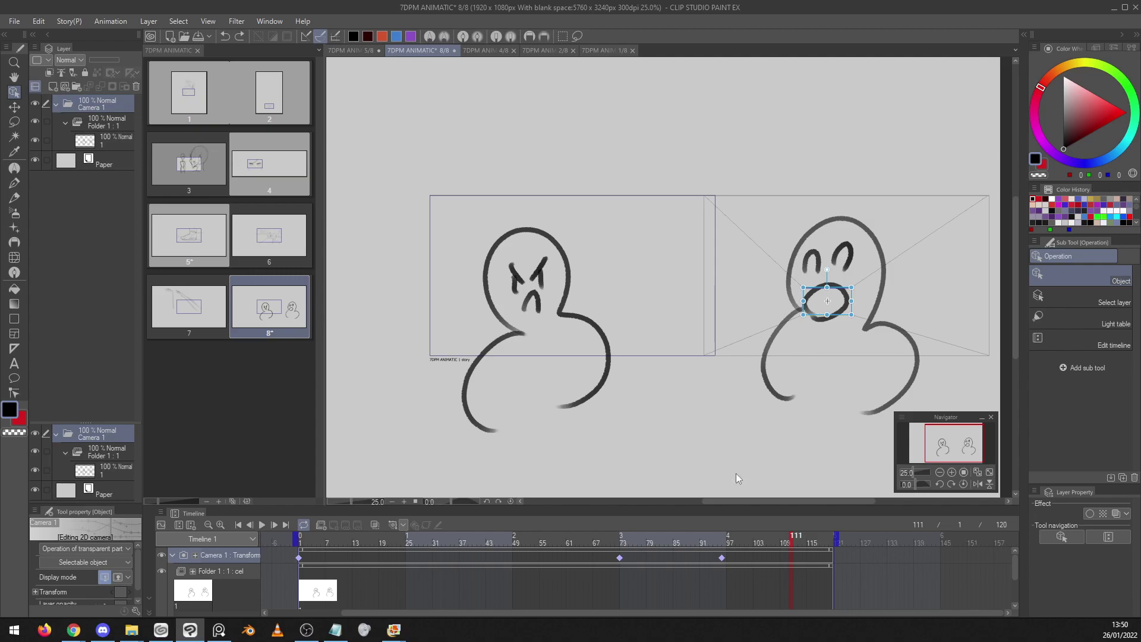
key("ctrl+y")
left_click(780, 542)
left_click_drag(779, 542, 796, 543)
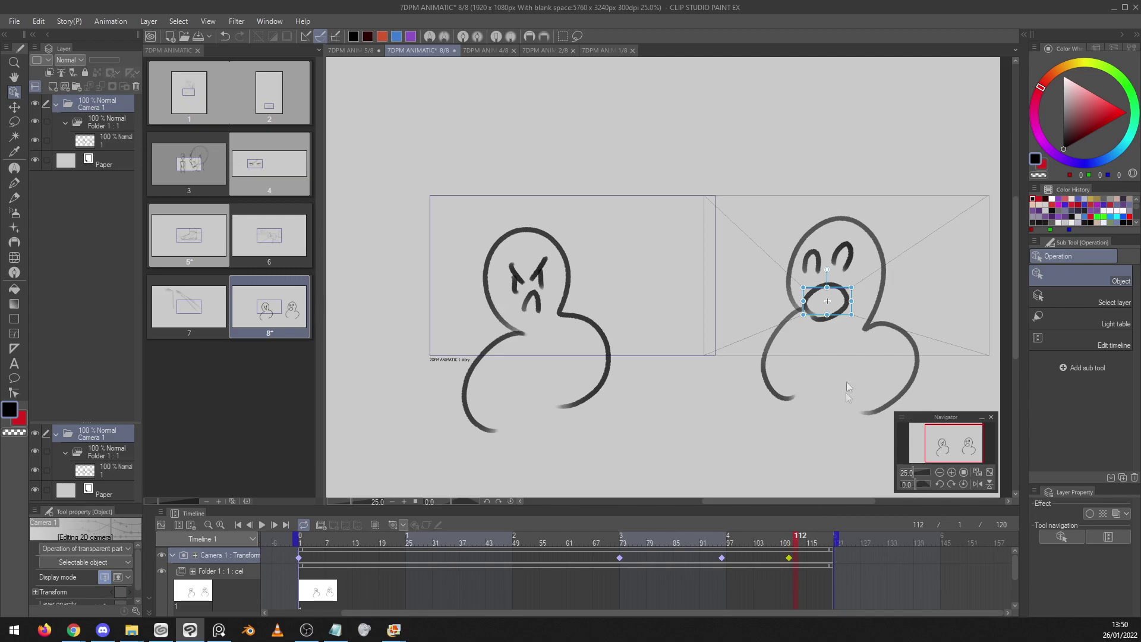
left_click_drag(850, 316, 666, 346)
left_click_drag(571, 289, 528, 271)
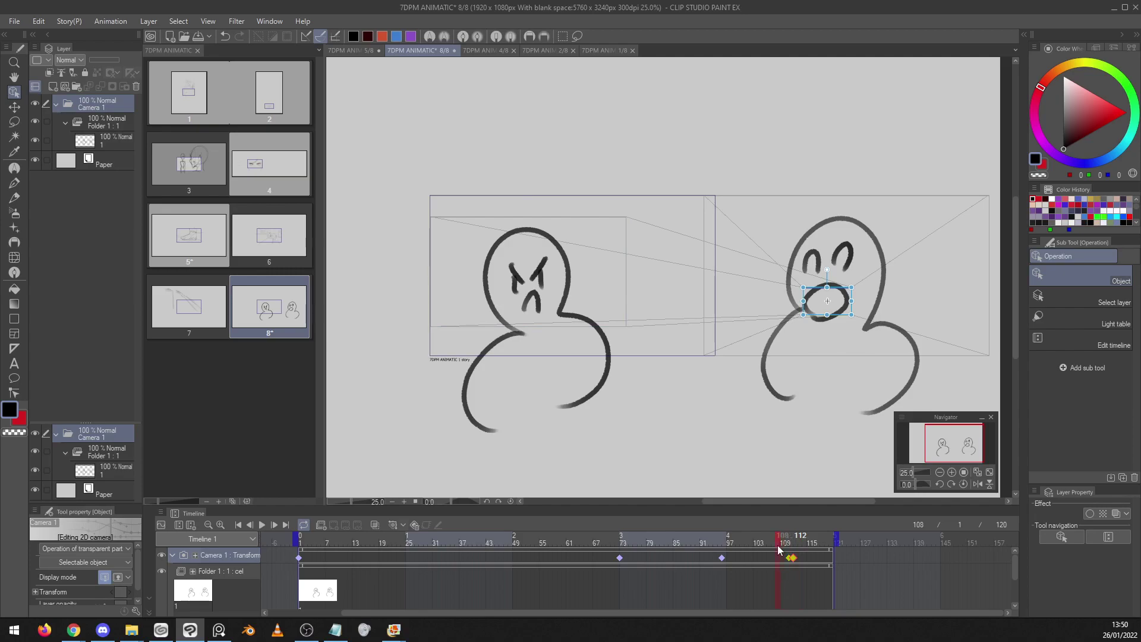
Play the Camera 1 animation from the first frame to check the camera frame's movement, and stop the playback
left_click(713, 538)
left_click(249, 526)
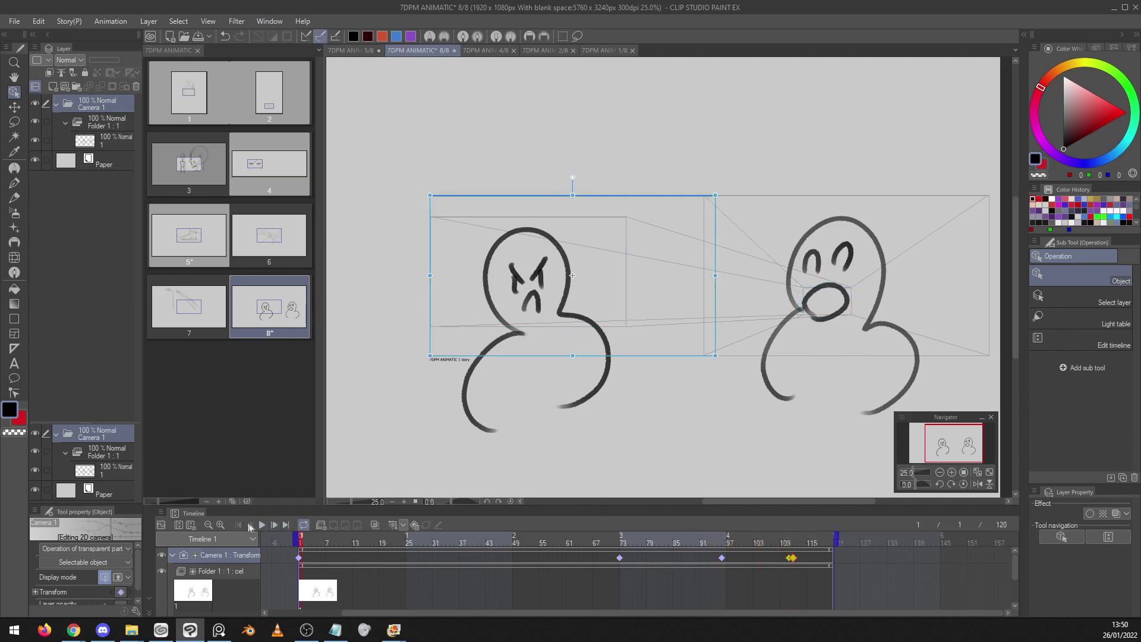
left_click(261, 525)
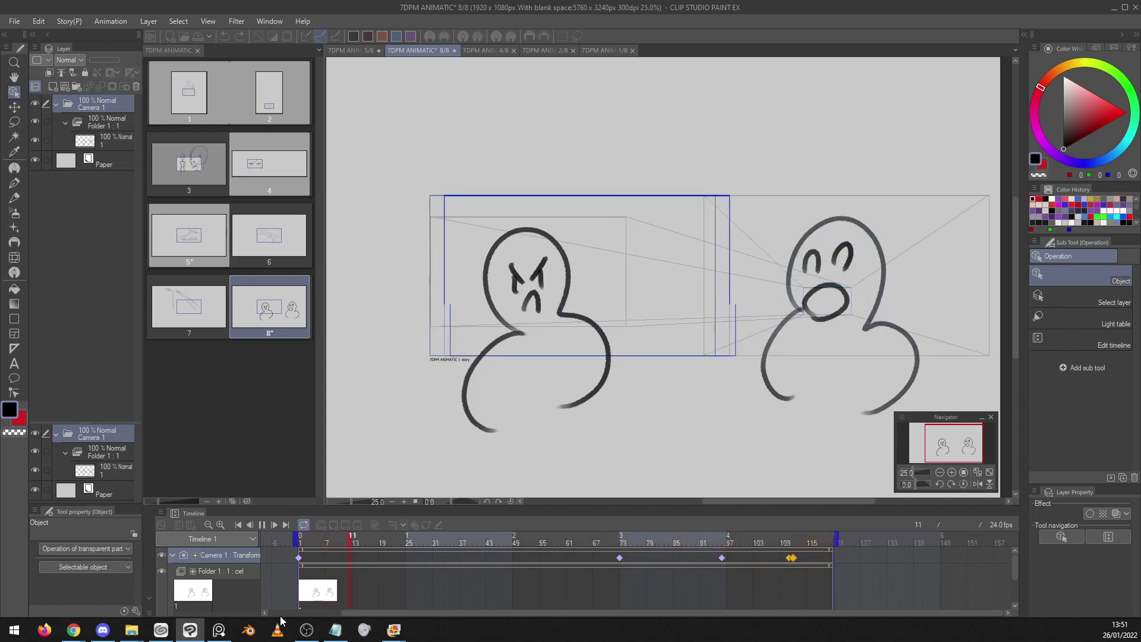
left_click(262, 525)
left_click(306, 538)
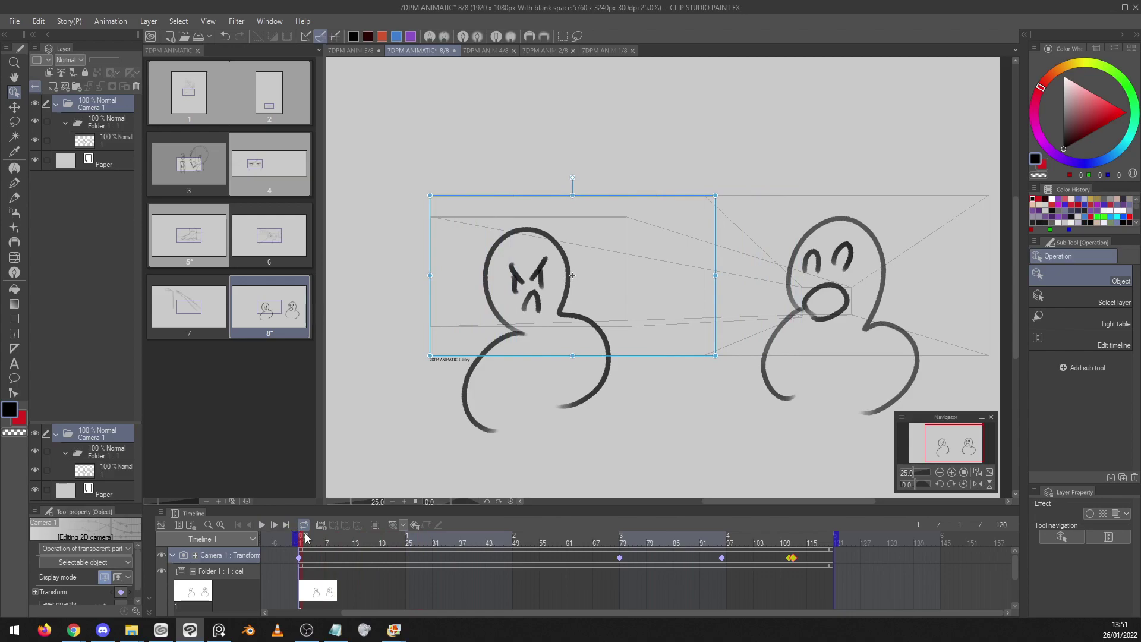
Switch Camera 1's display mode so the canvas renders the camera's field of view, with the output frame enlarged to 50%
left_click_drag(946, 446, 946, 448)
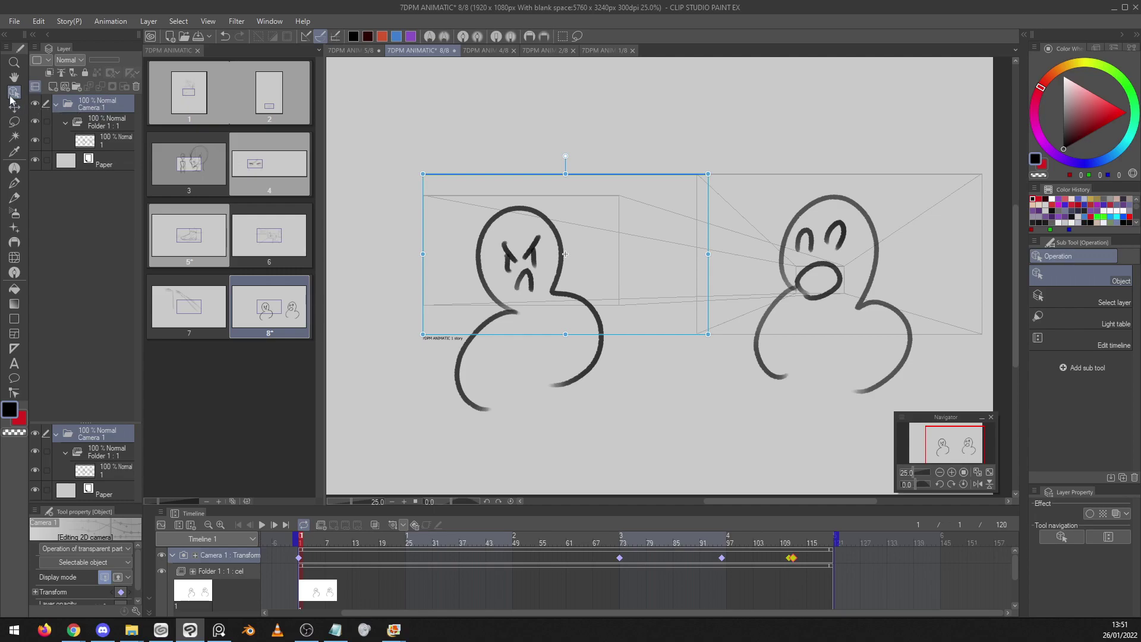
left_click(118, 577)
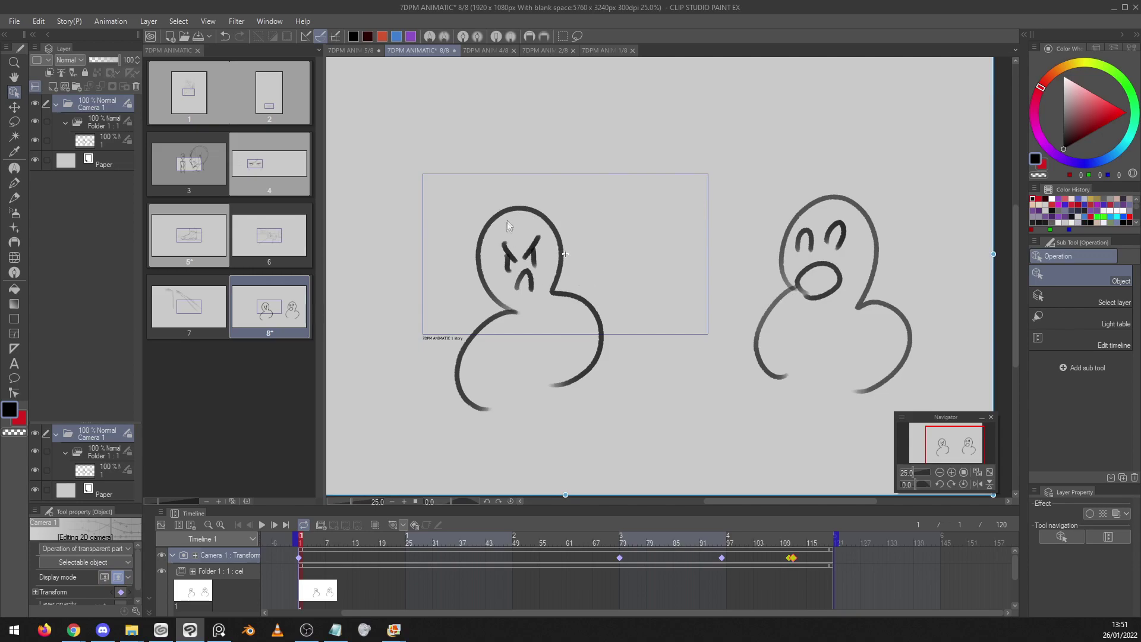
scroll(495, 233, "up", 2)
left_click_drag(936, 442, 936, 441)
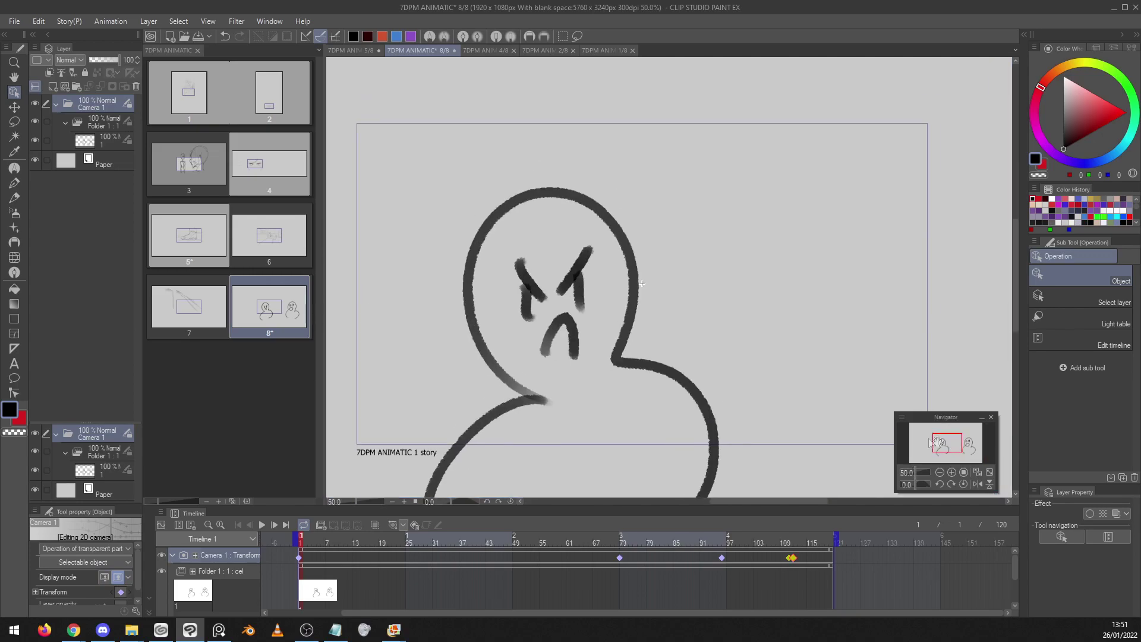
Preview the pan, mouth close-up and cut through the camera view by playing the whole timeline
left_click(261, 525)
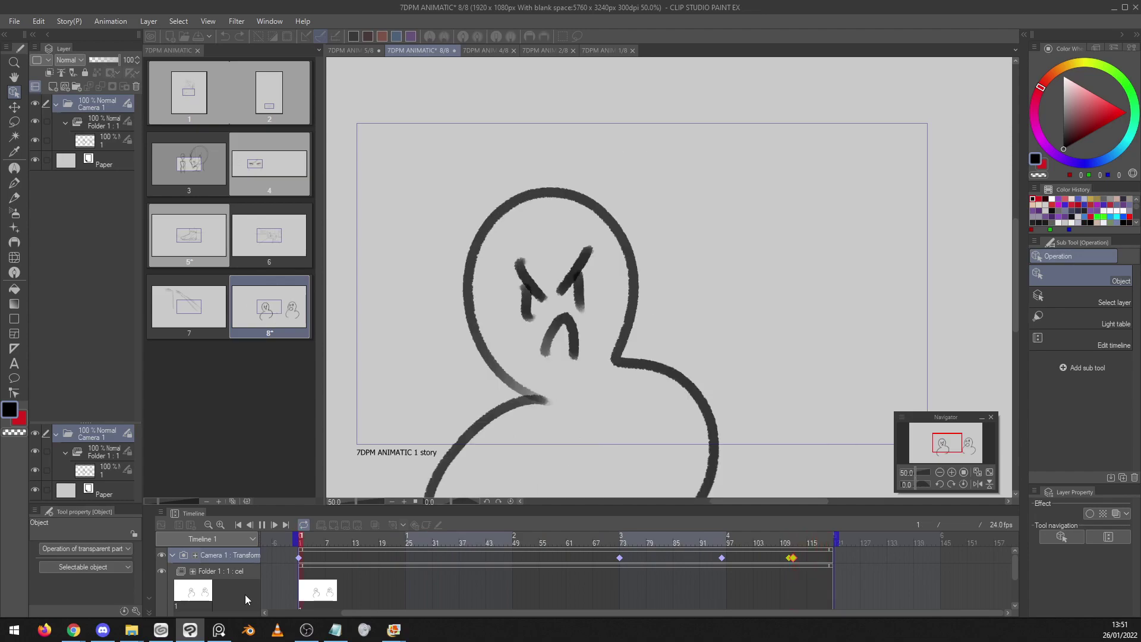
left_click(245, 594)
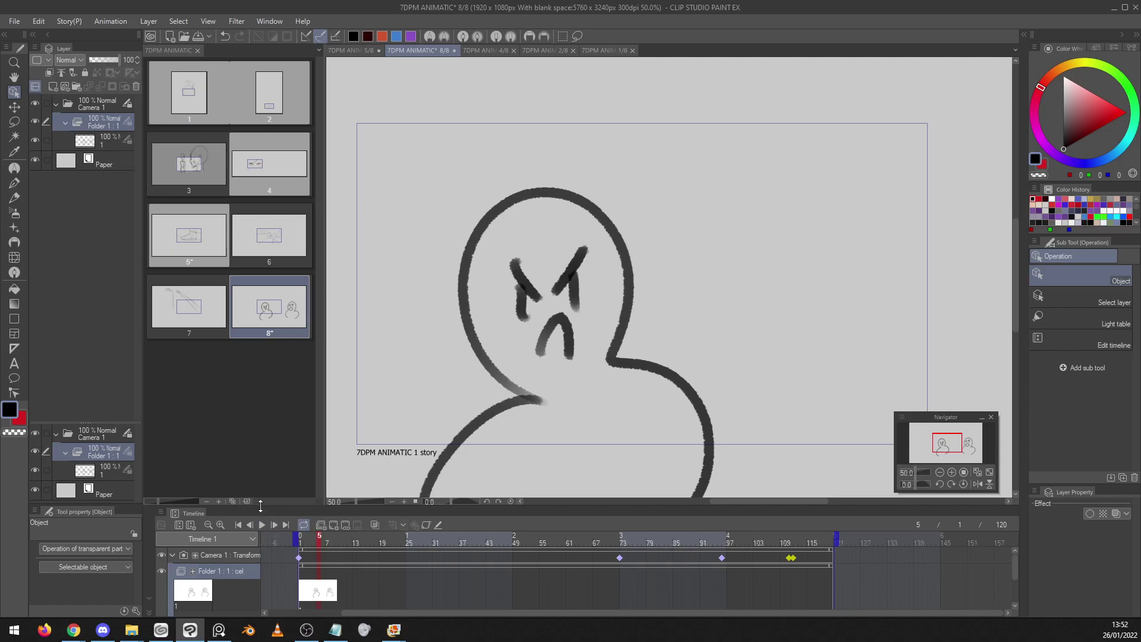
left_click(261, 522)
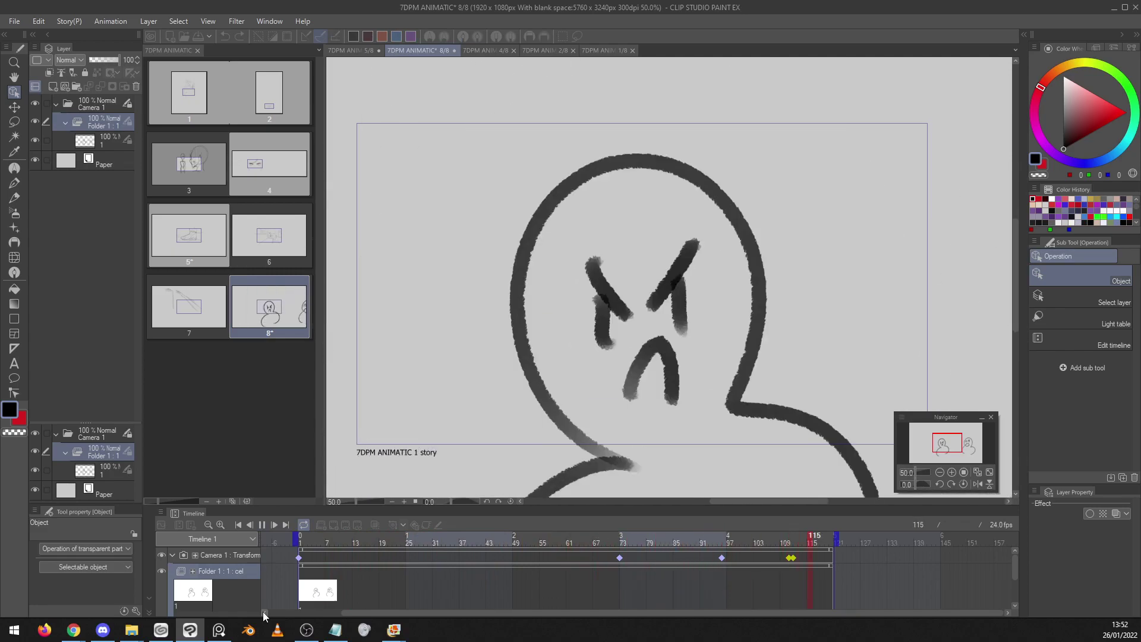
left_click(262, 524)
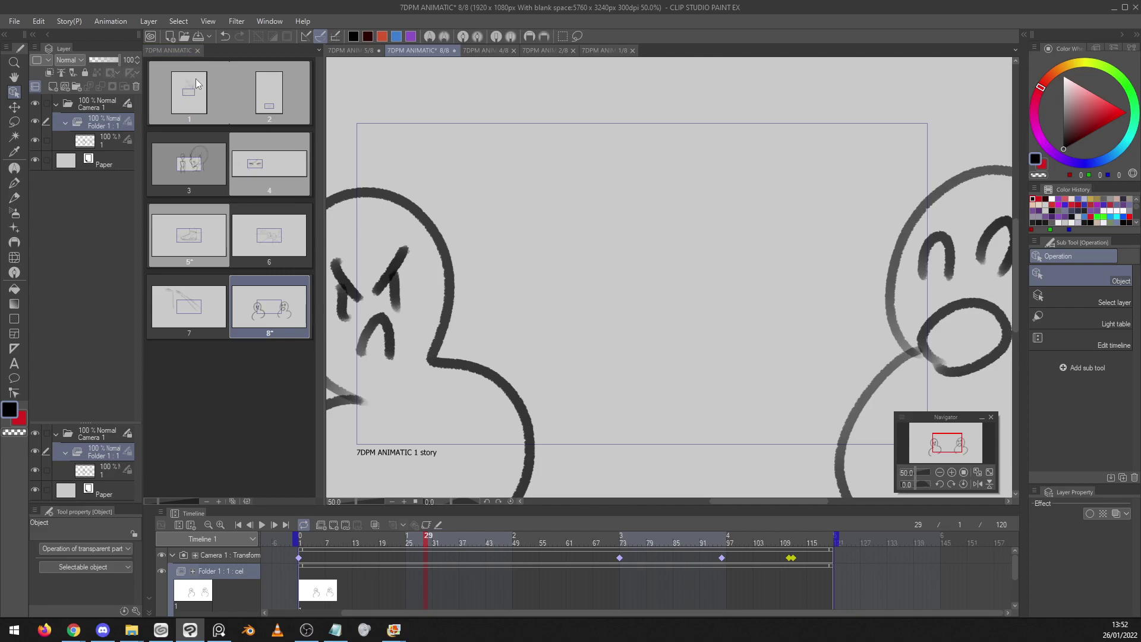
Open pages 2, 3 and 4 of the animatic in turn to view their shots, and return to page 8
double_click(279, 108)
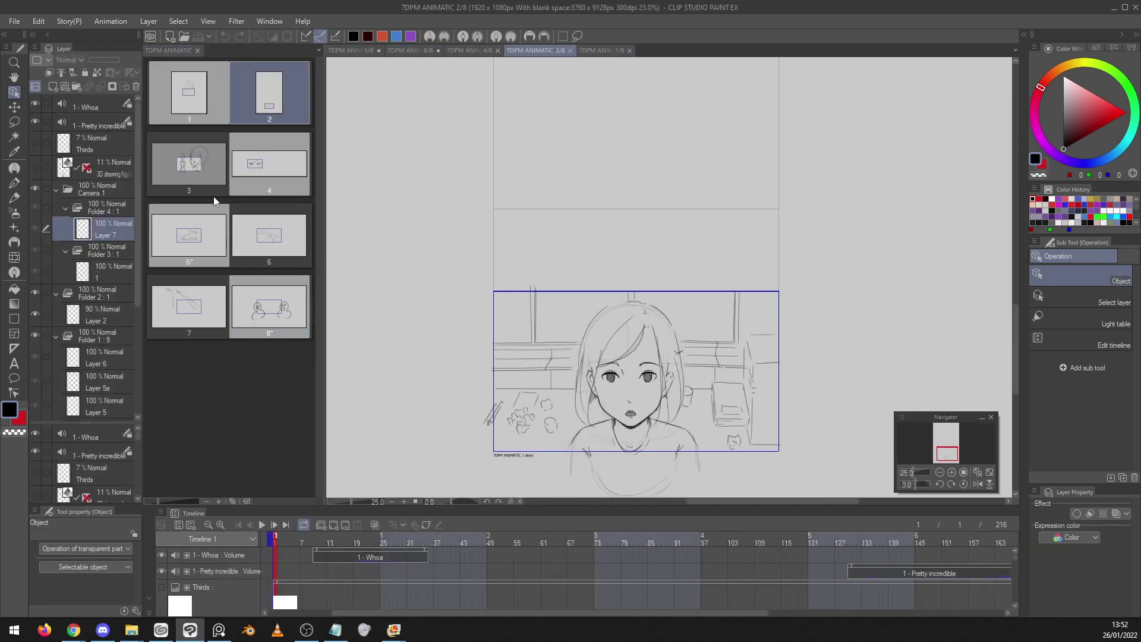
left_click(210, 169)
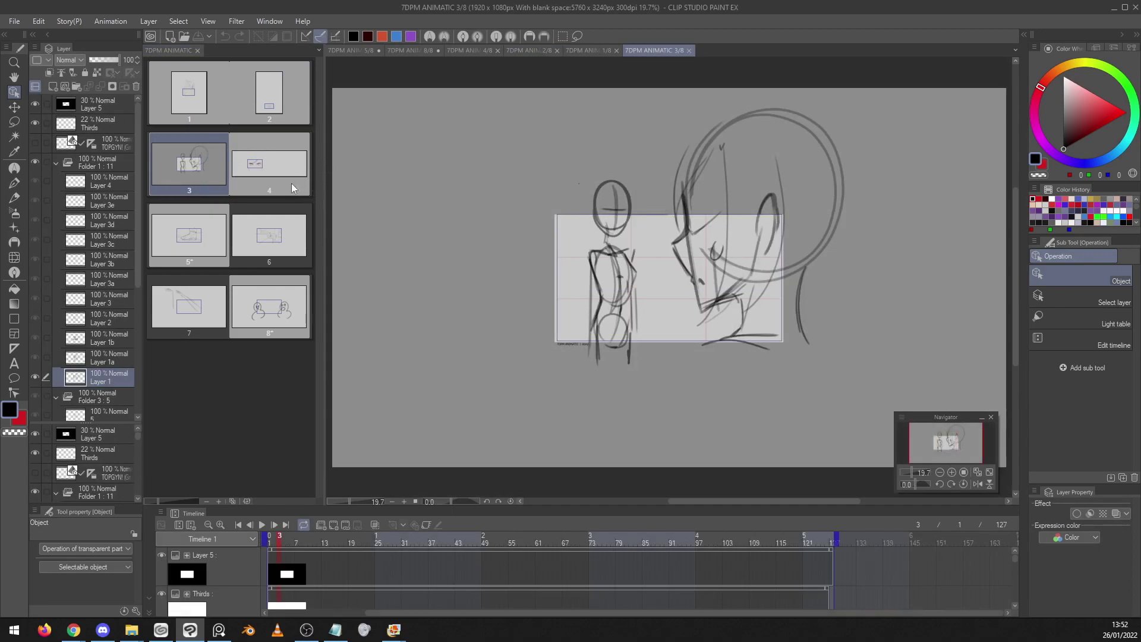
double_click(278, 164)
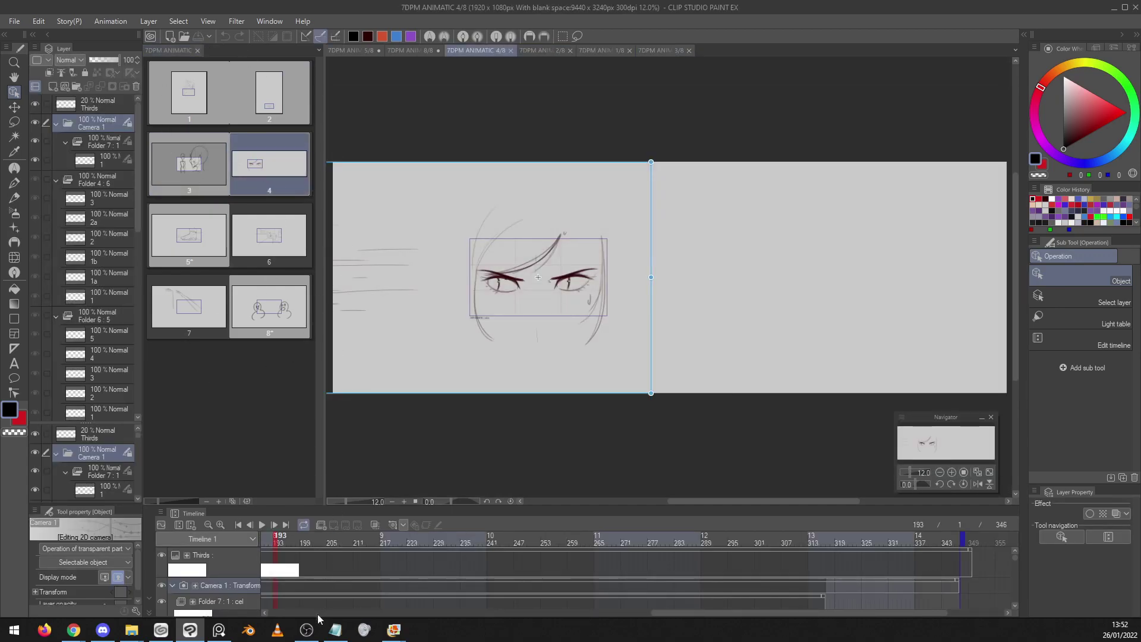
double_click(290, 311)
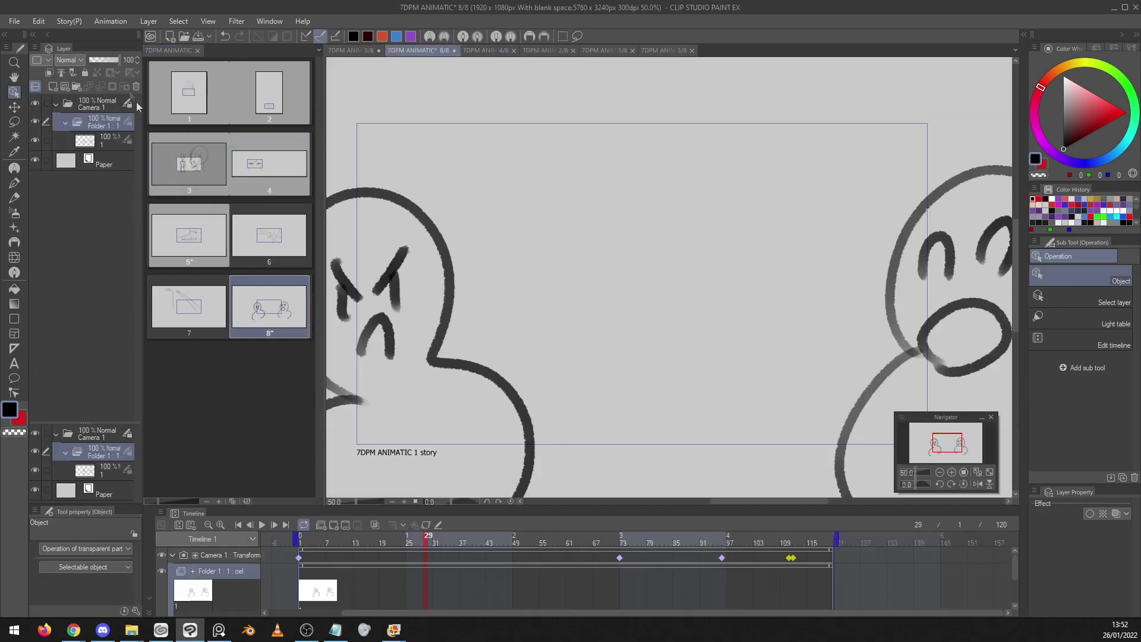
Create a 1920 × 1080 px animation project at 24 fps with files managed using folders, and open its first page
left_click(14, 22)
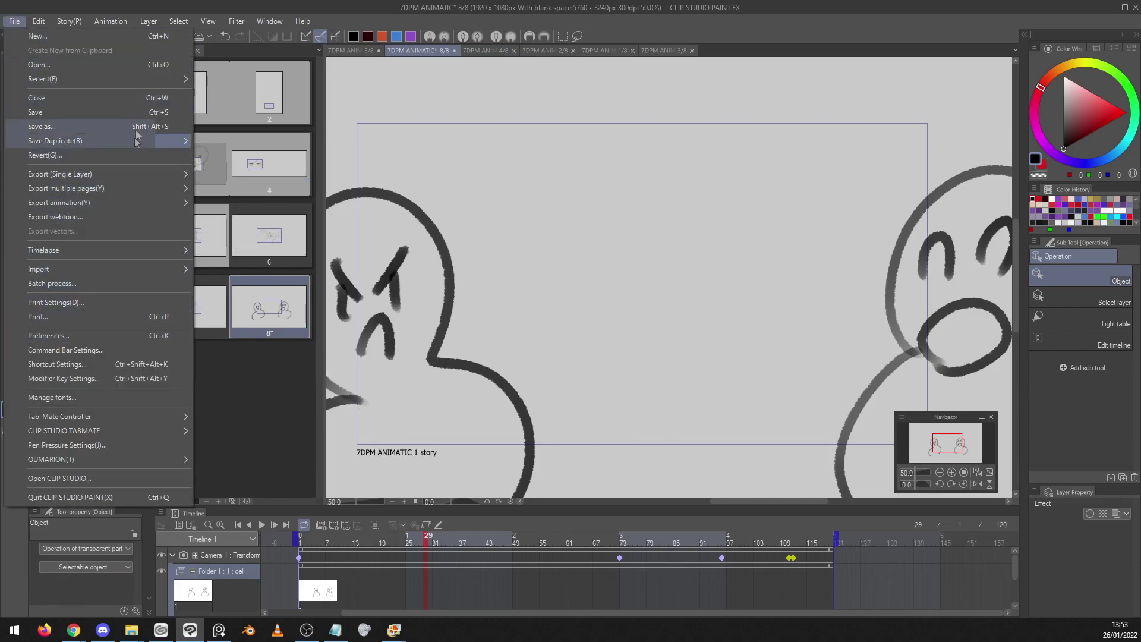
left_click(166, 37)
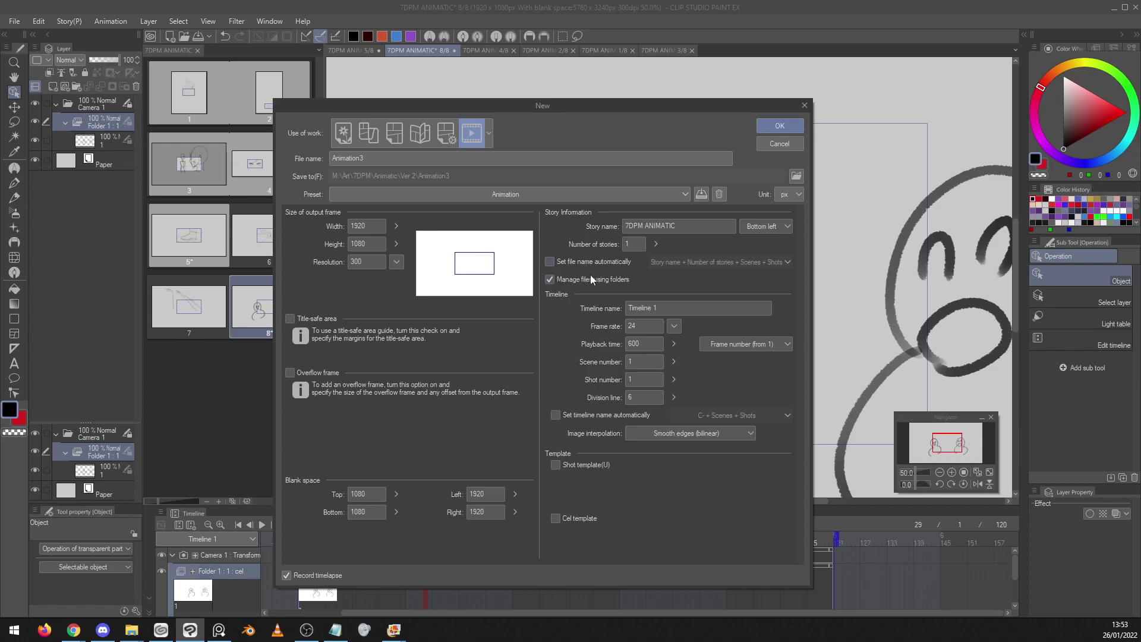
key("Return")
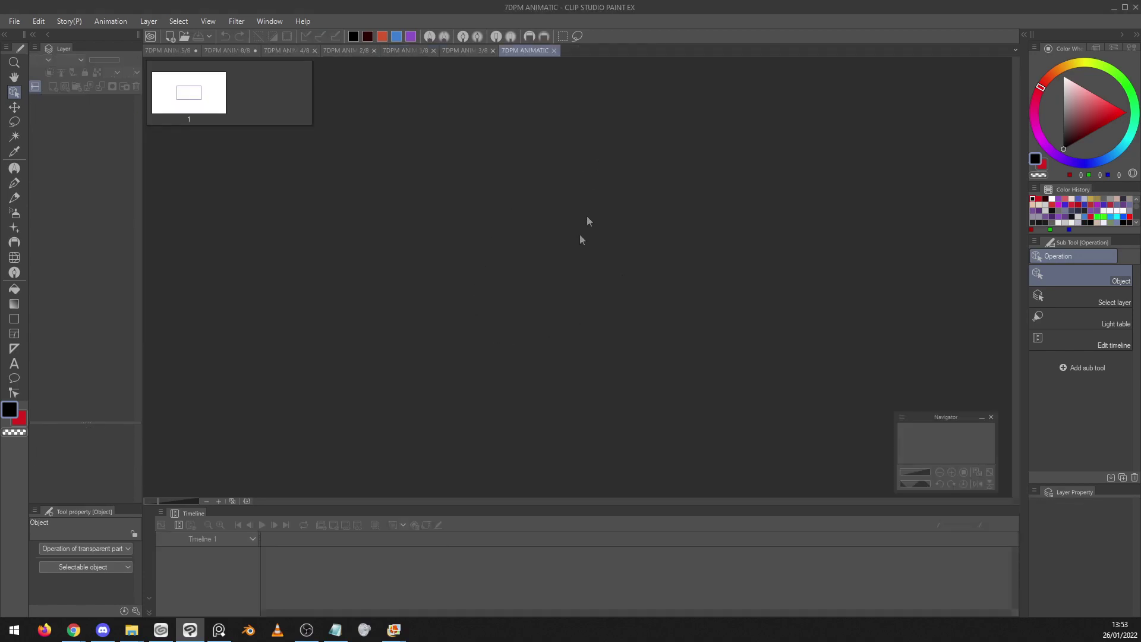
double_click(200, 99)
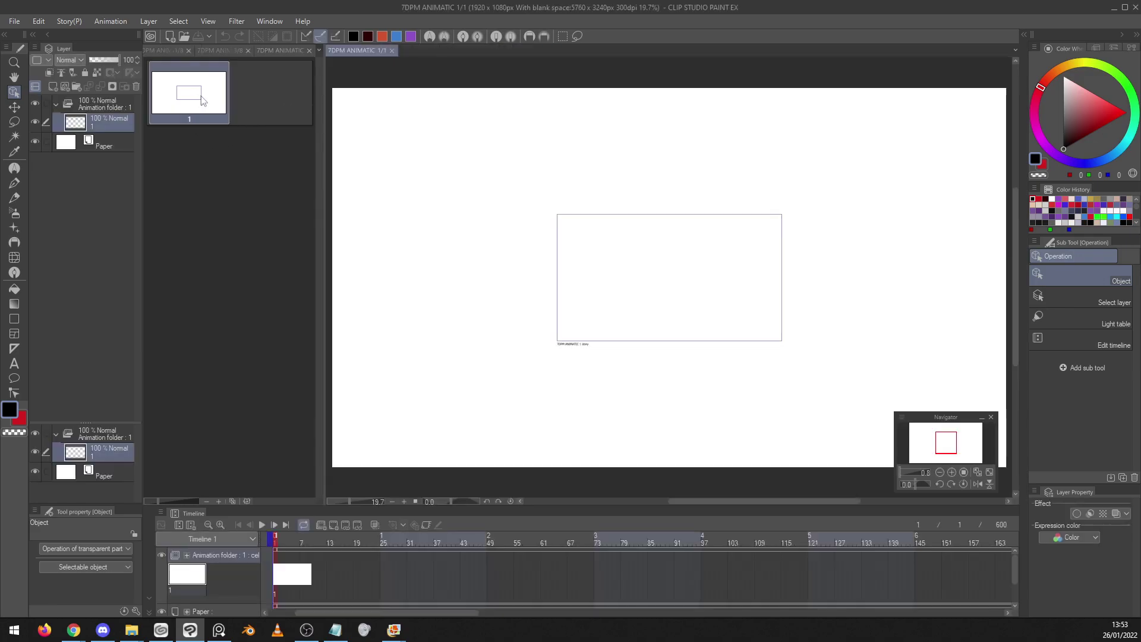
Add a second page to the new project and open it
left_click(271, 126)
right_click(276, 123)
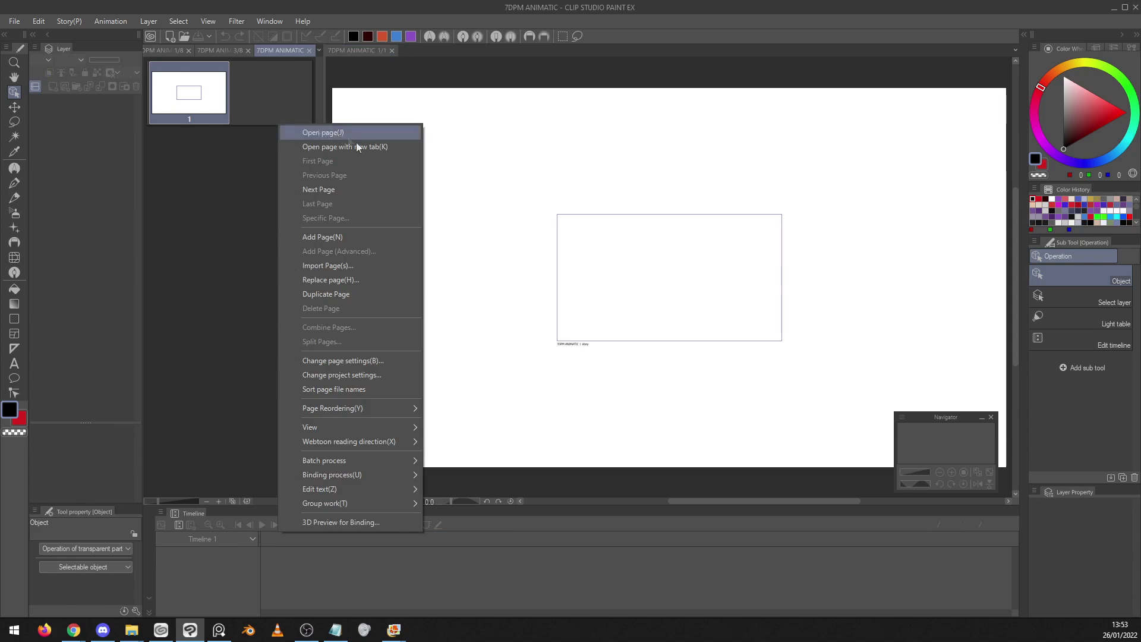
left_click(371, 236)
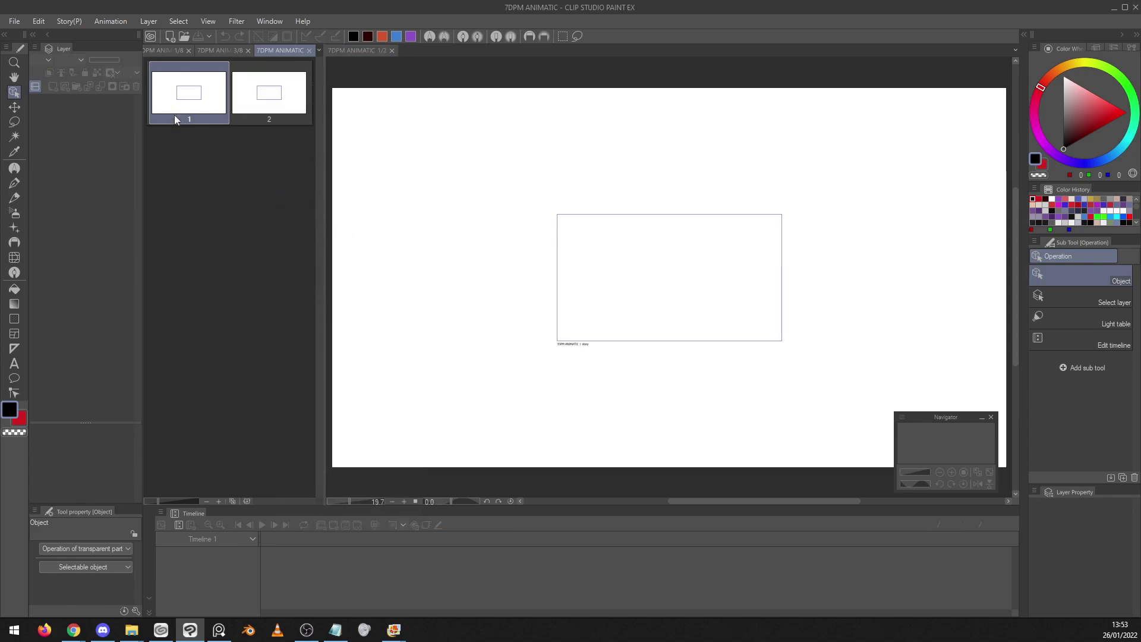
double_click(277, 93)
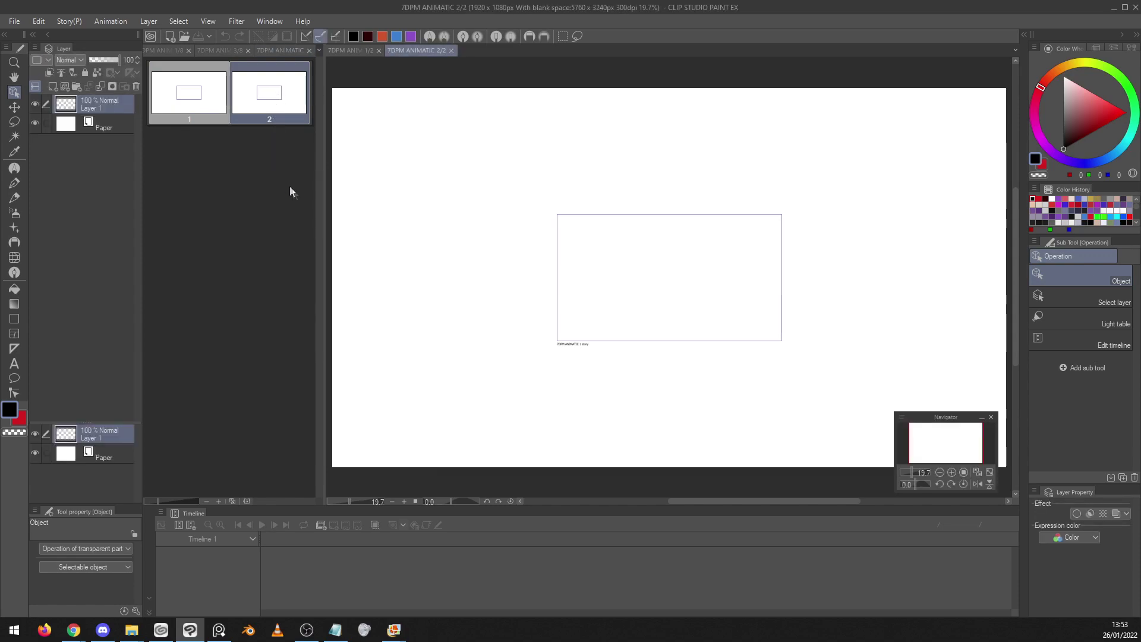
Create a 24 fps, 120-frame timeline on page 2, and add an animation folder with a first cel
left_click(190, 526)
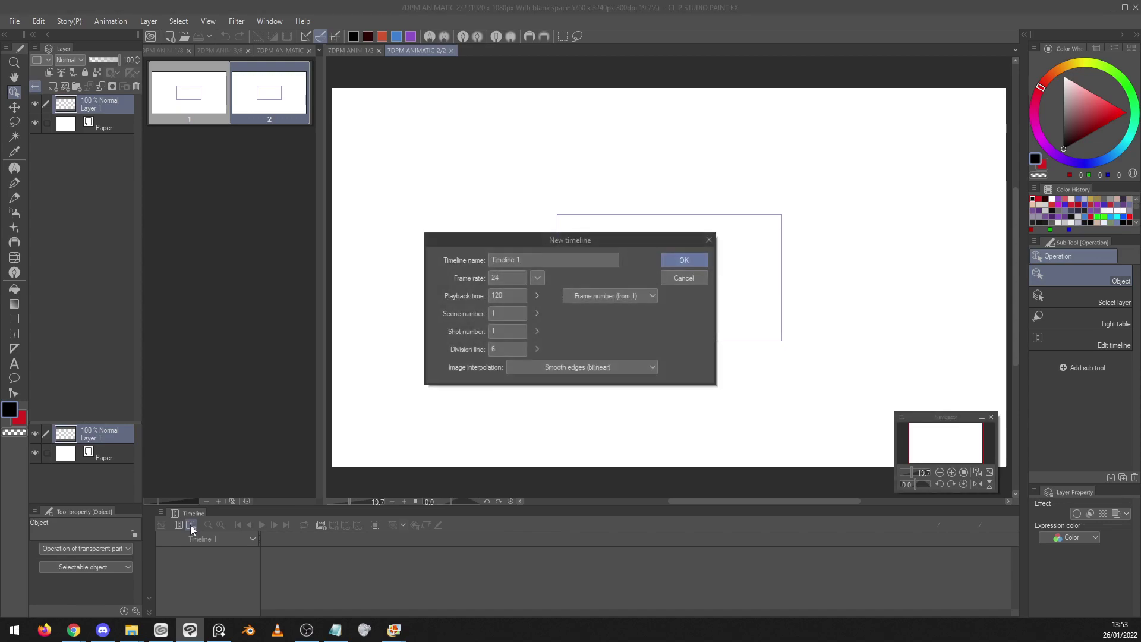
left_click(664, 264)
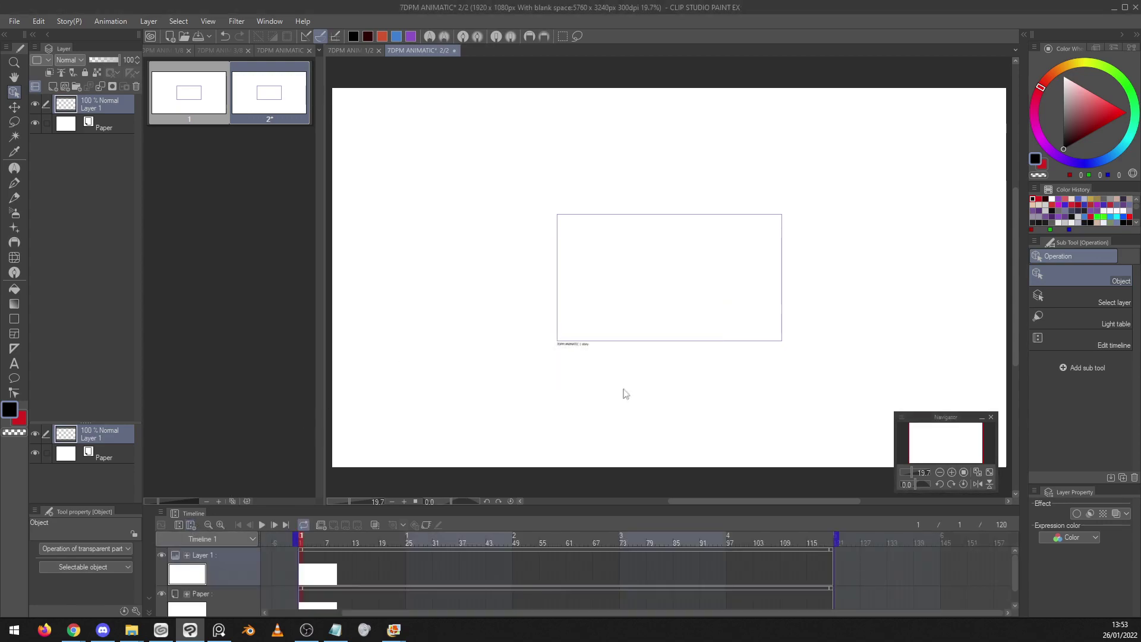
key("ctrl+alt+n")
key("alt+n")
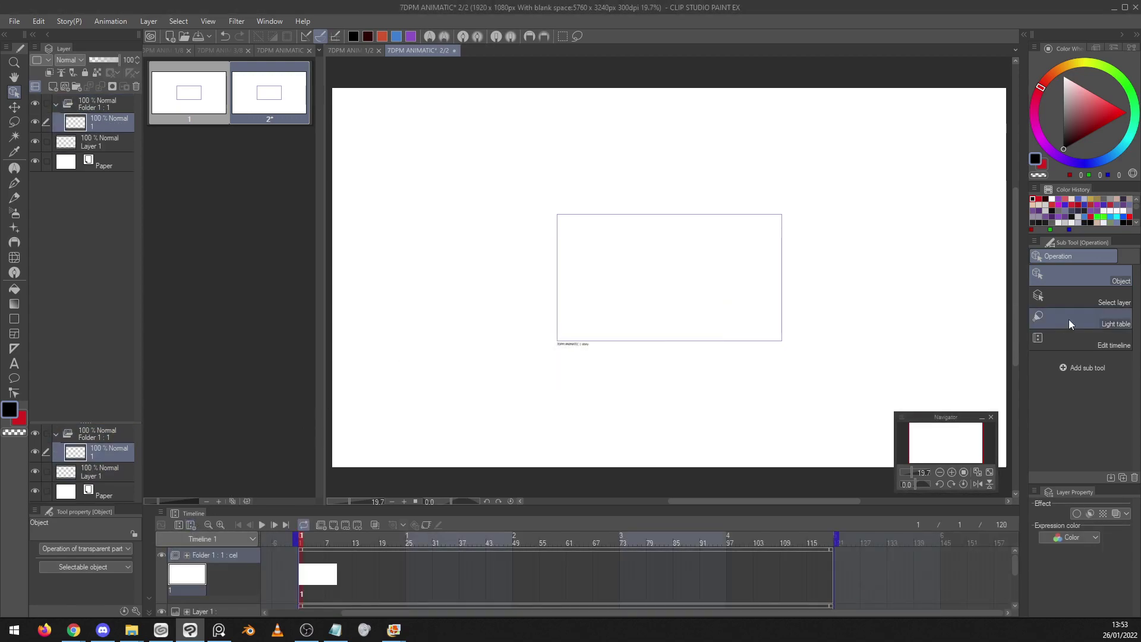
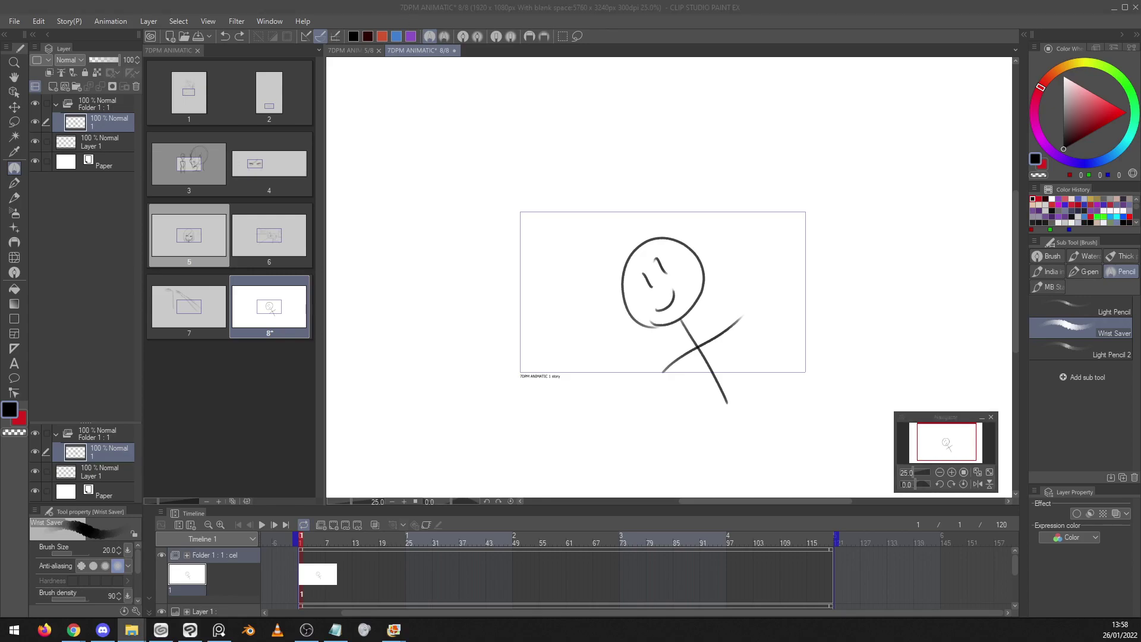
Bring the Voice Acting folder window over the canvas and open its Flo Clips subfolder, leaving the page thumbnails uncovered
left_click_drag(1140, 24, 1023, 57)
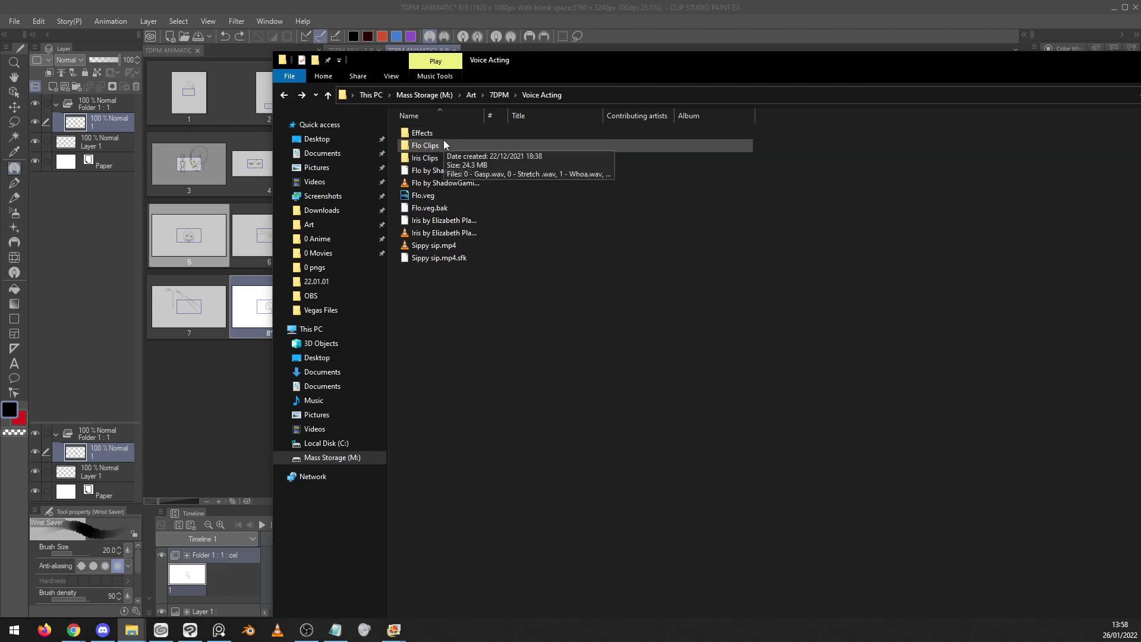
mouse_move(464, 165)
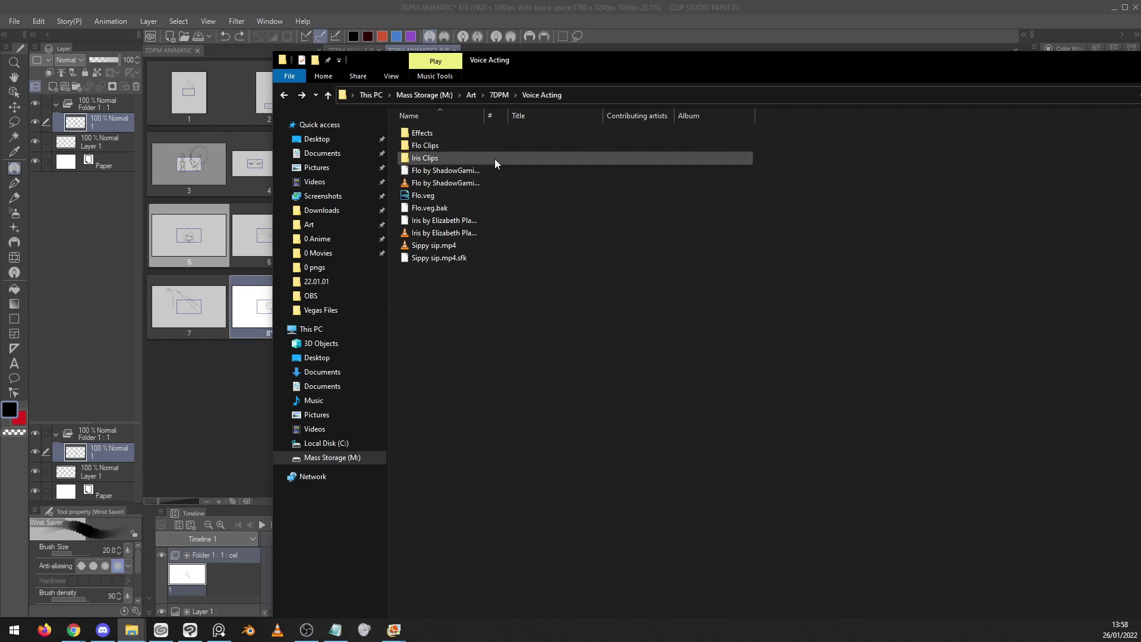
double_click(430, 145)
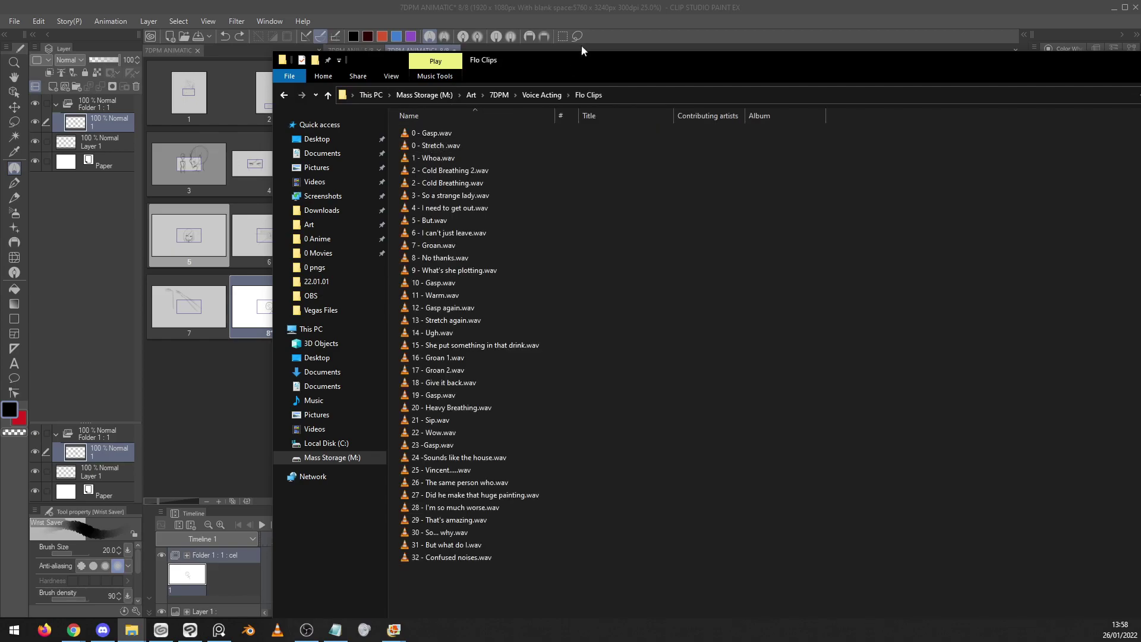
left_click_drag(580, 60, 628, 15)
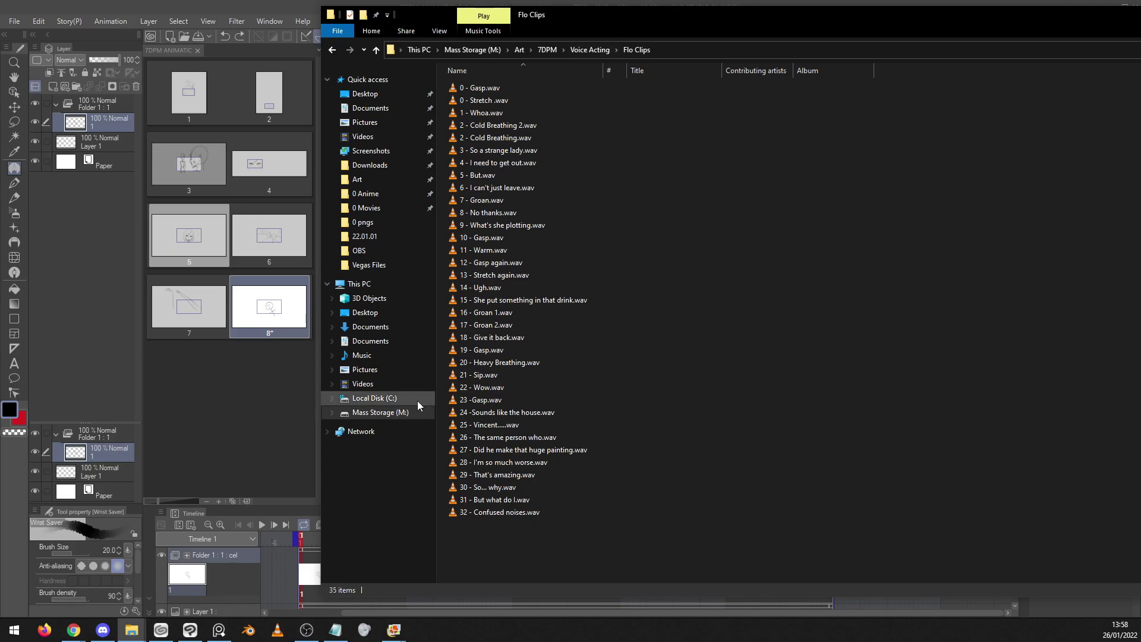
Import the audio file 32 - Confused noises.wav into page 8 of the animatic as a timeline track
left_click(480, 515)
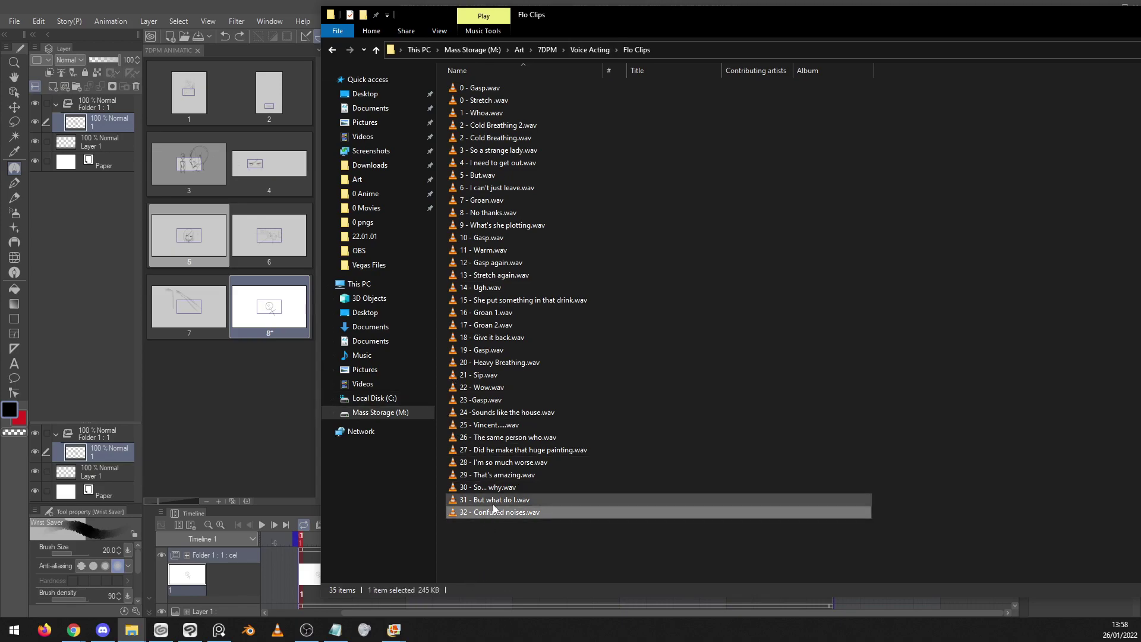
left_click_drag(501, 514, 322, 521)
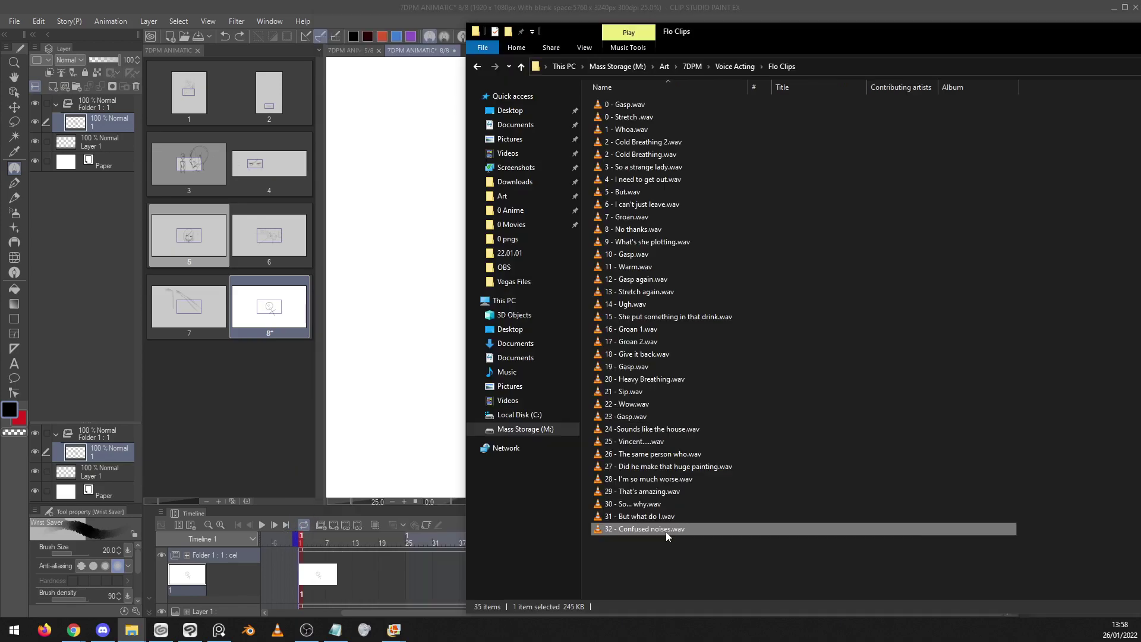
left_click_drag(666, 532, 395, 125)
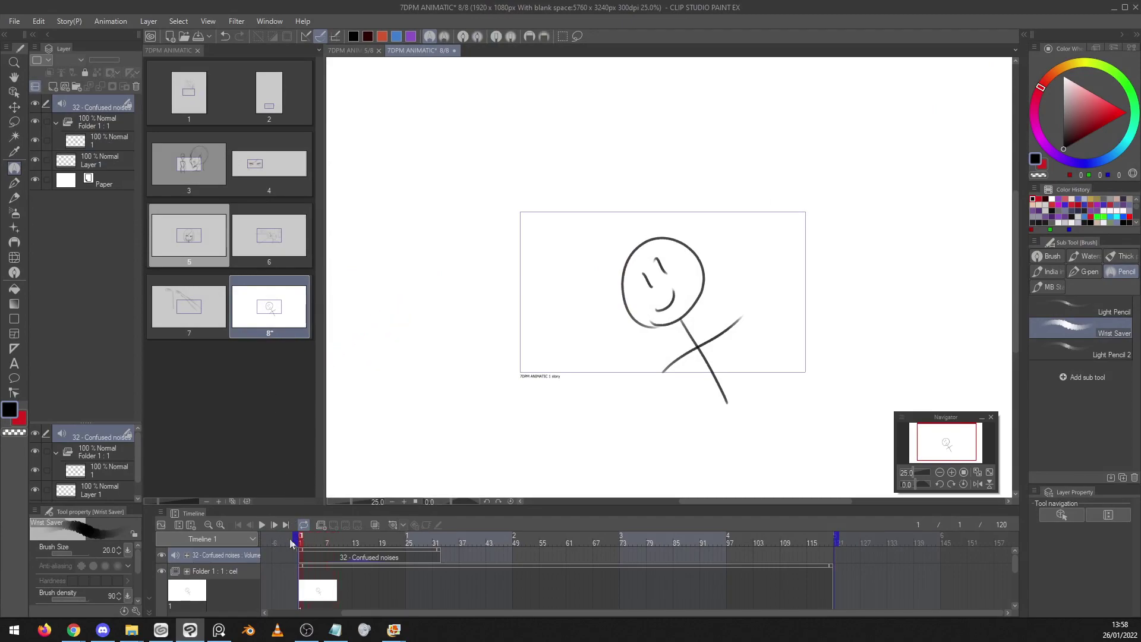
Play the timeline to hear the Confused noises clip, and return the playhead to frame 4
left_click(261, 524)
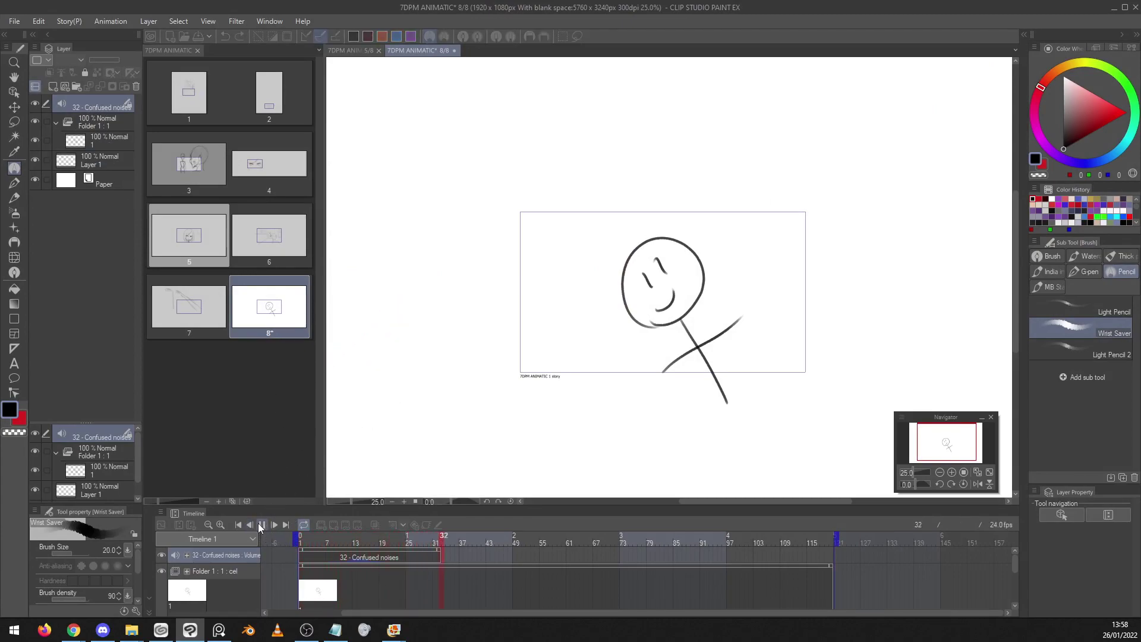
left_click(261, 525)
left_click_drag(469, 537, 314, 551)
Shift the Confused noises clip to start at about frame 16, and trim its beginning to about frame 22
left_click_drag(394, 553, 458, 543)
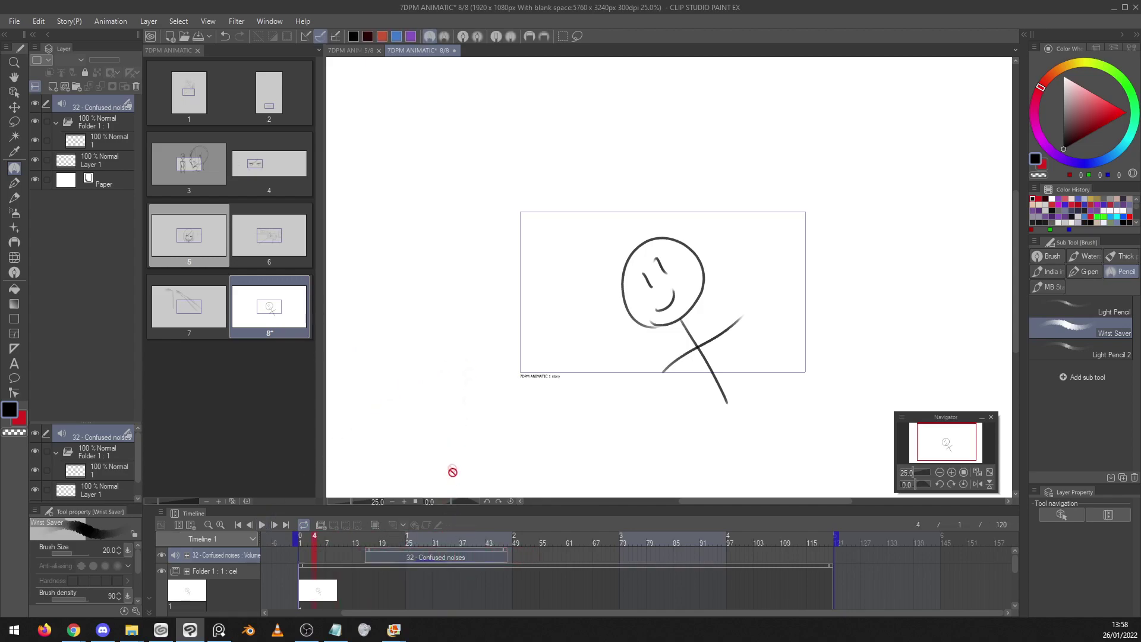
left_click_drag(437, 545, 394, 554)
left_click(436, 553)
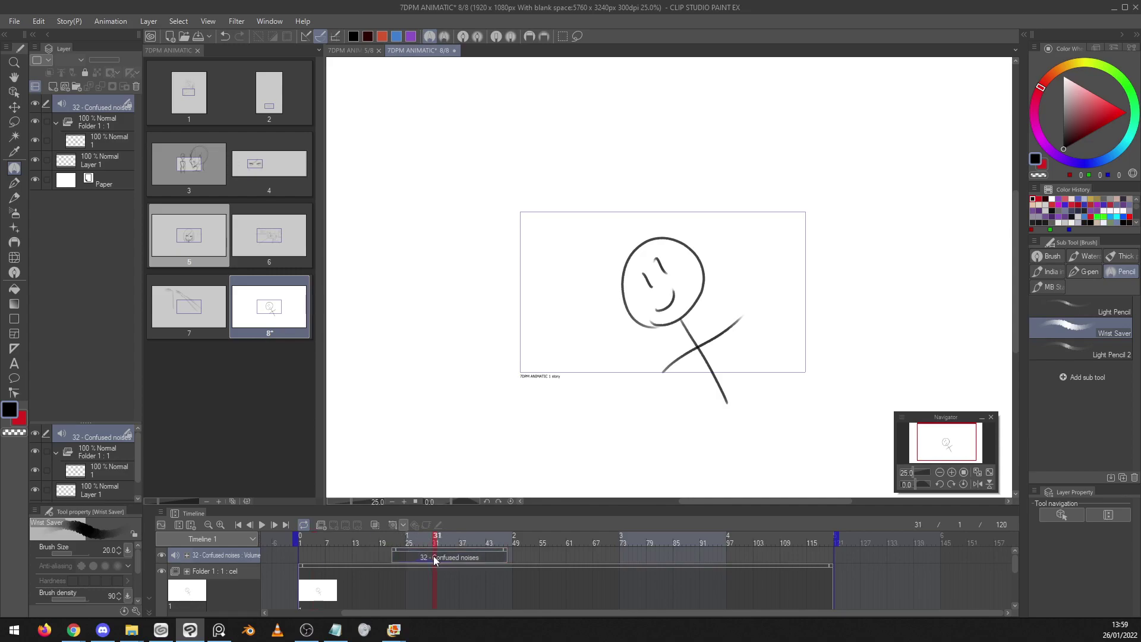
Split the Confused noises clip at frame 31, and set the playhead to frame 69
right_click(434, 555)
left_click(520, 484)
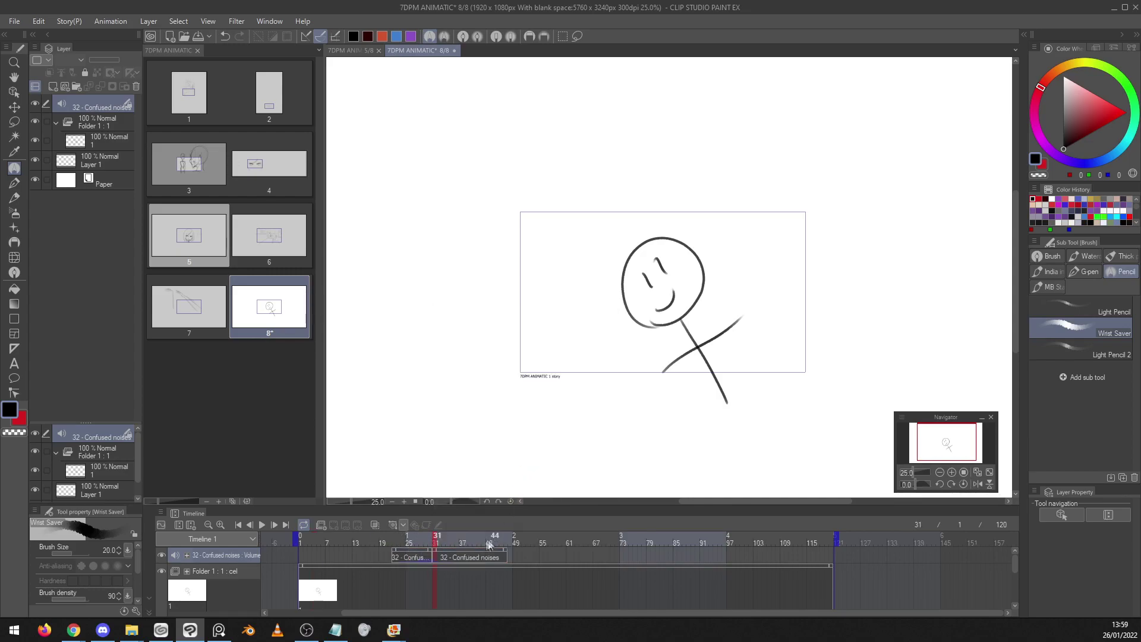
mouse_move(472, 551)
left_mouse_down()
mouse_move(535, 552)
mouse_move(463, 551)
left_mouse_up()
left_click(606, 538)
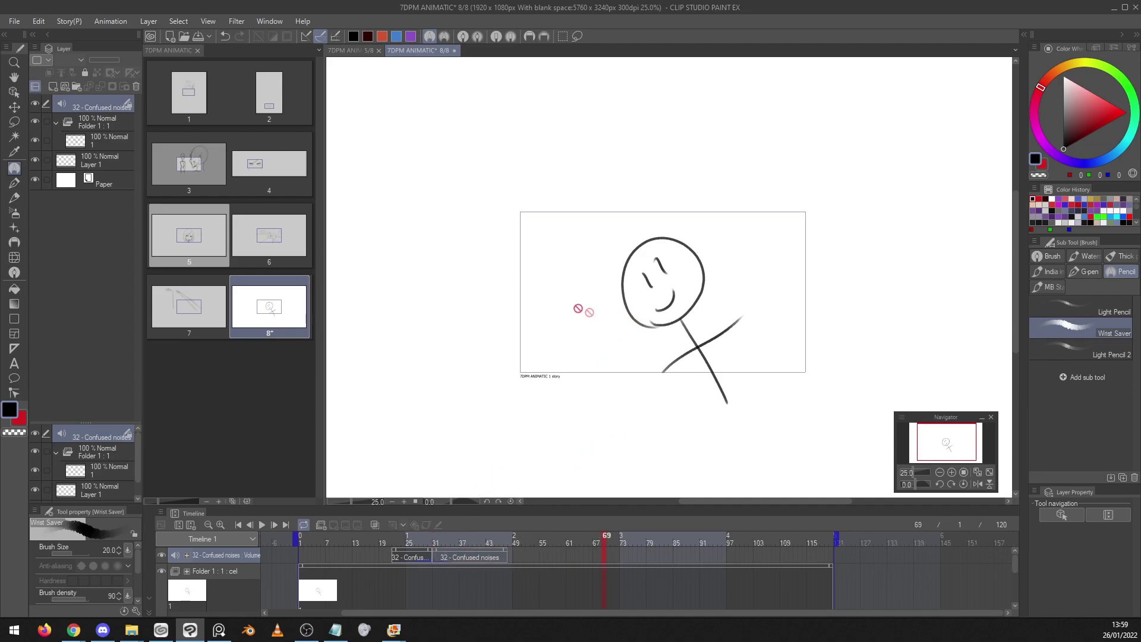
Rename the Confused noises audio layer as iuo
double_click(100, 108)
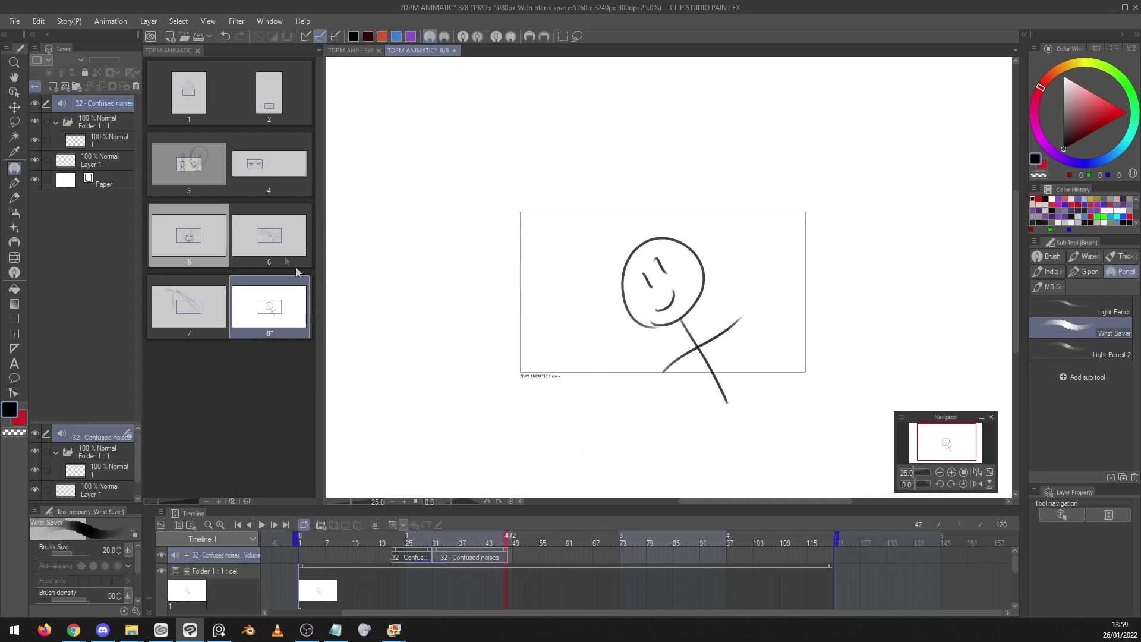
key("BackSpace")
type("iuo")
key("Return")
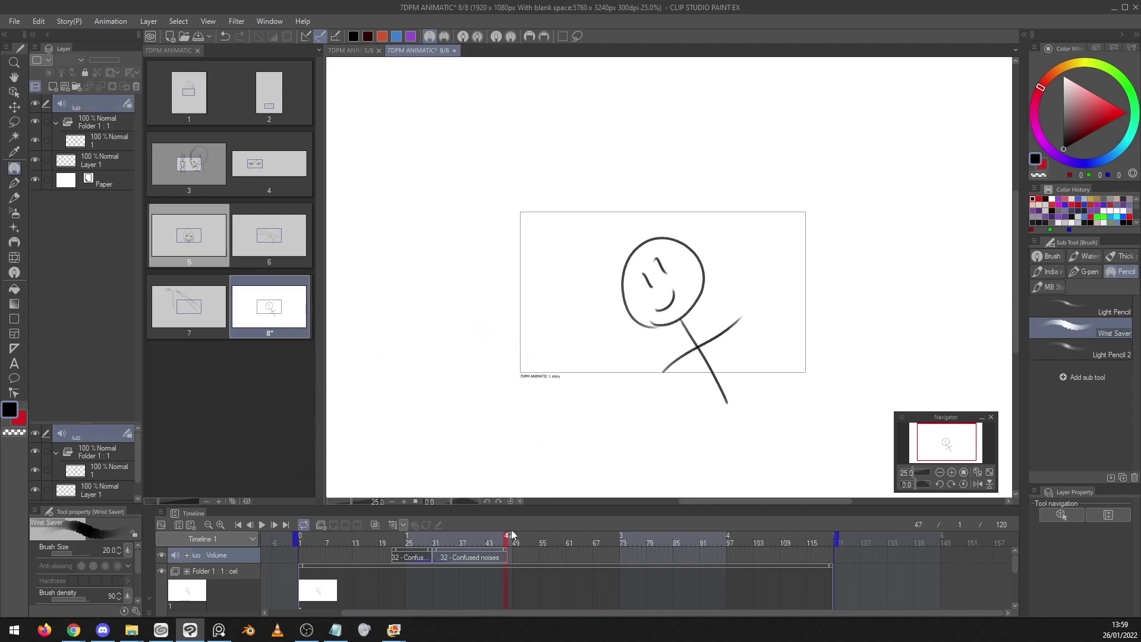
Import 19 - Gasp.wav from the Flo Clips folder into the iuo audio track, and place the clip at about frame 65
left_click(132, 630)
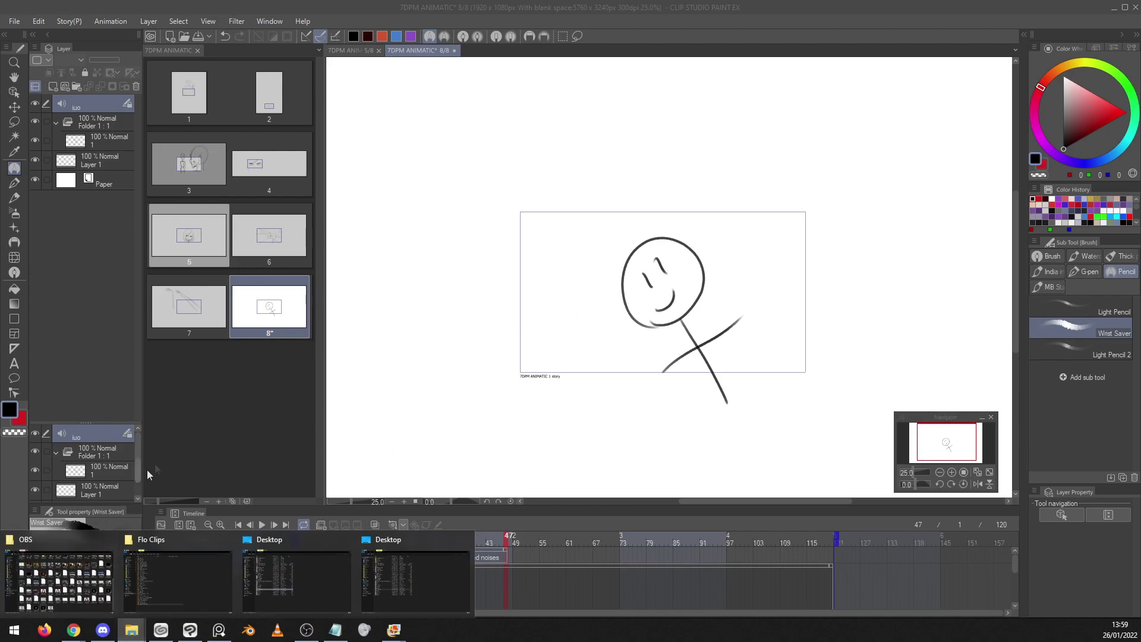
left_click(183, 575)
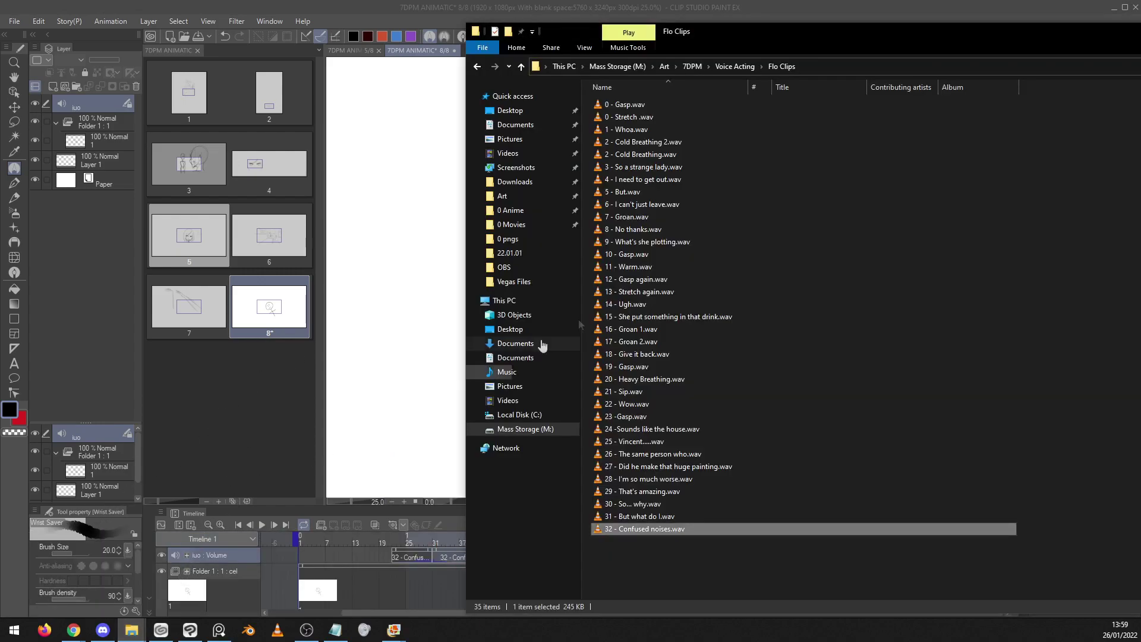
left_click(700, 365)
left_click_drag(694, 366, 439, 229)
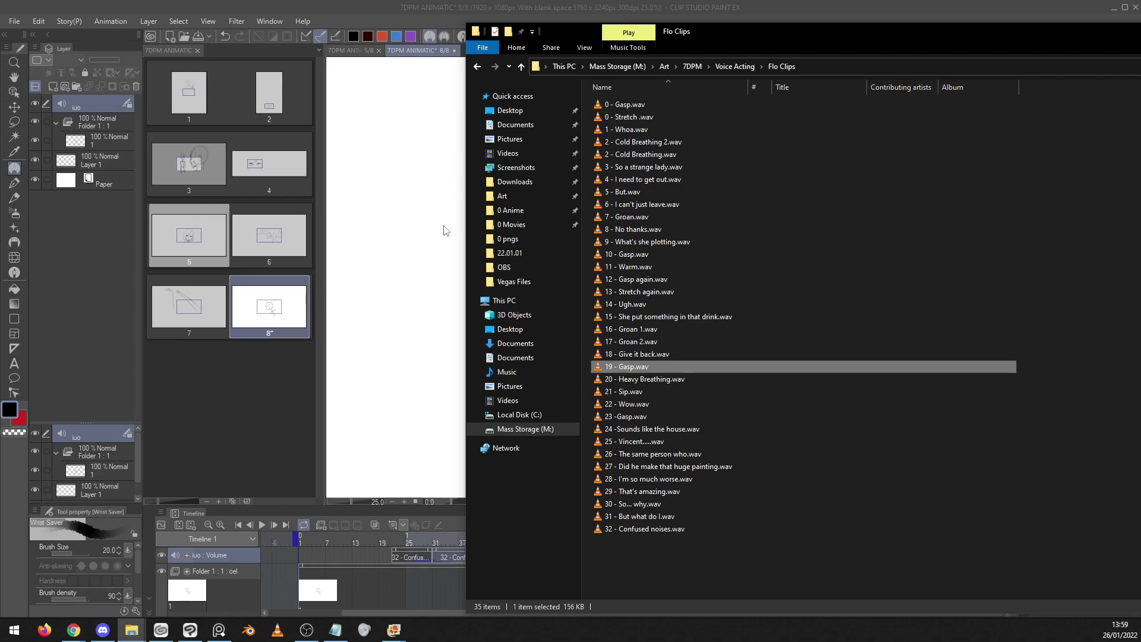
left_click_drag(443, 345, 446, 345)
left_click_drag(548, 547, 628, 549)
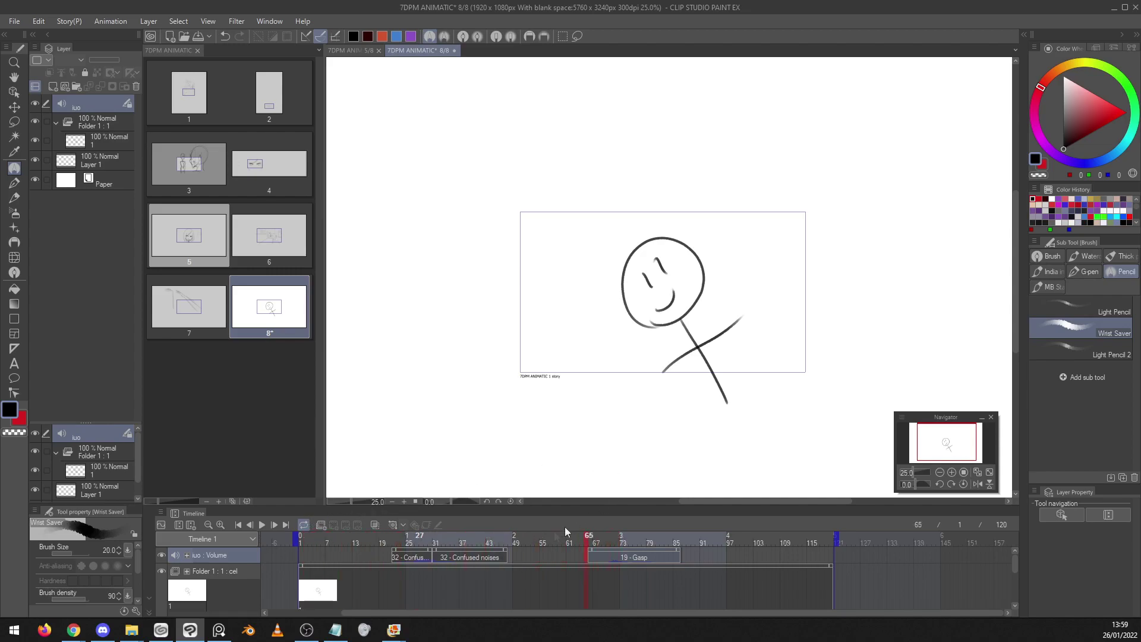
mouse_move(637, 588)
left_mouse_down()
mouse_move(403, 590)
mouse_move(654, 588)
mouse_move(390, 588)
mouse_move(639, 574)
left_mouse_up()
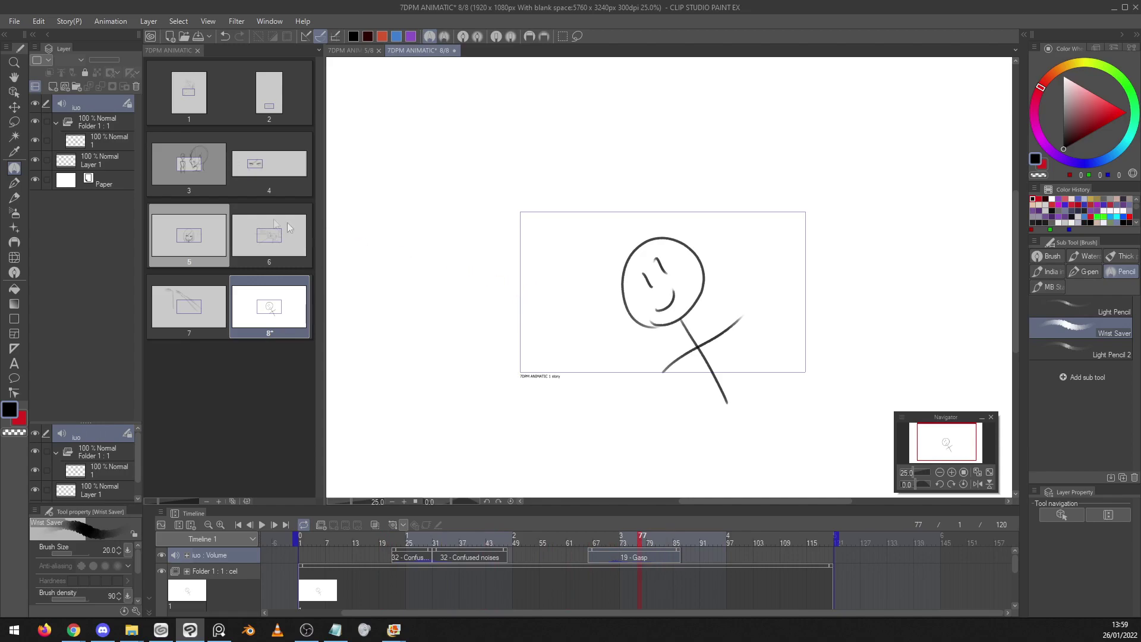
Select Layer 1, and open the Iris Clips subfolder of Voice Acting to browse its audio files
left_click(120, 161)
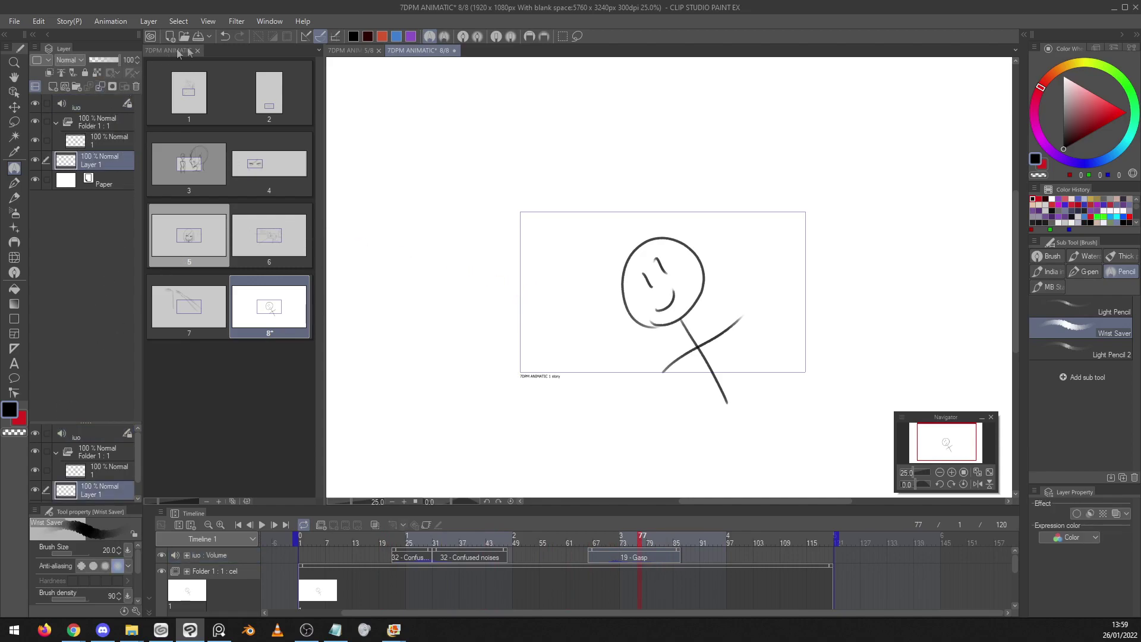
mouse_move(134, 624)
left_click(218, 572)
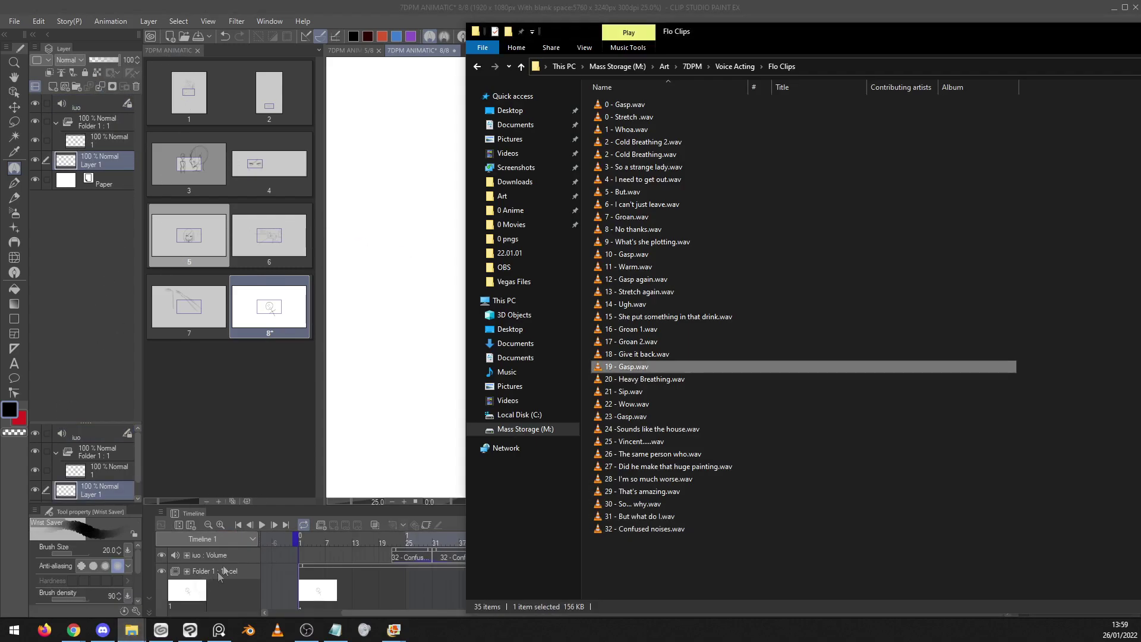
left_click(725, 73)
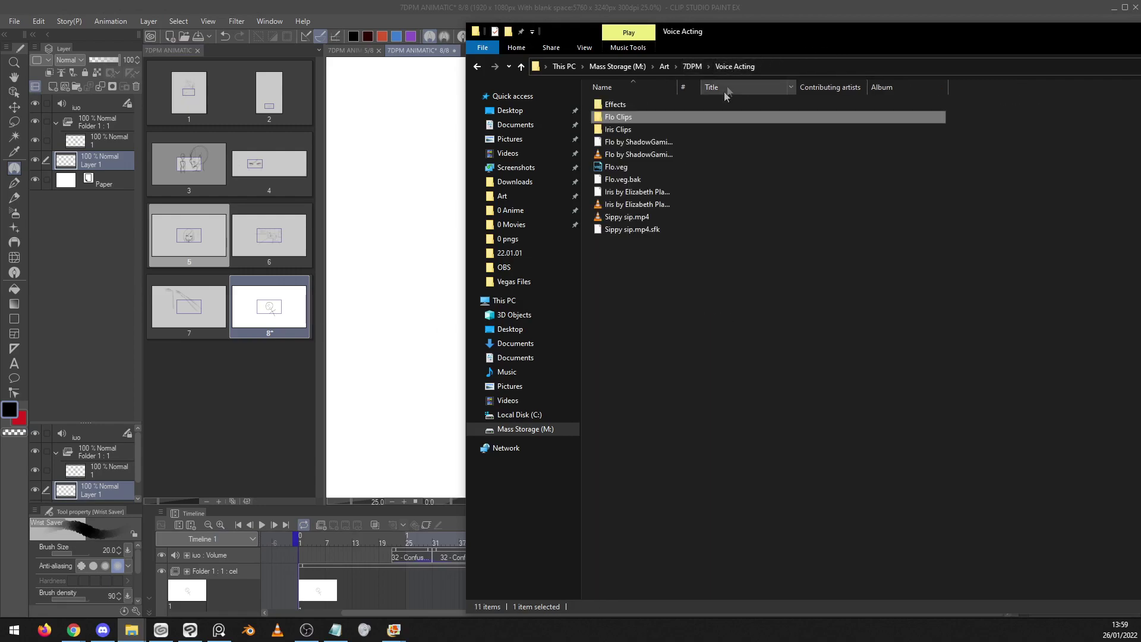
double_click(653, 131)
left_click(660, 172)
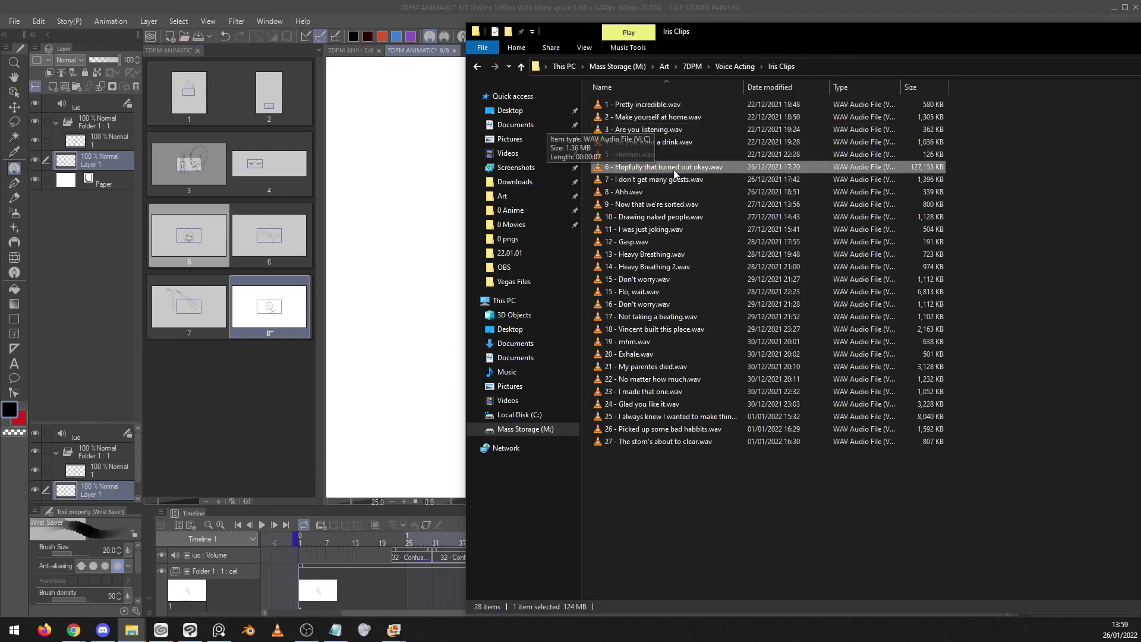
left_click(687, 155)
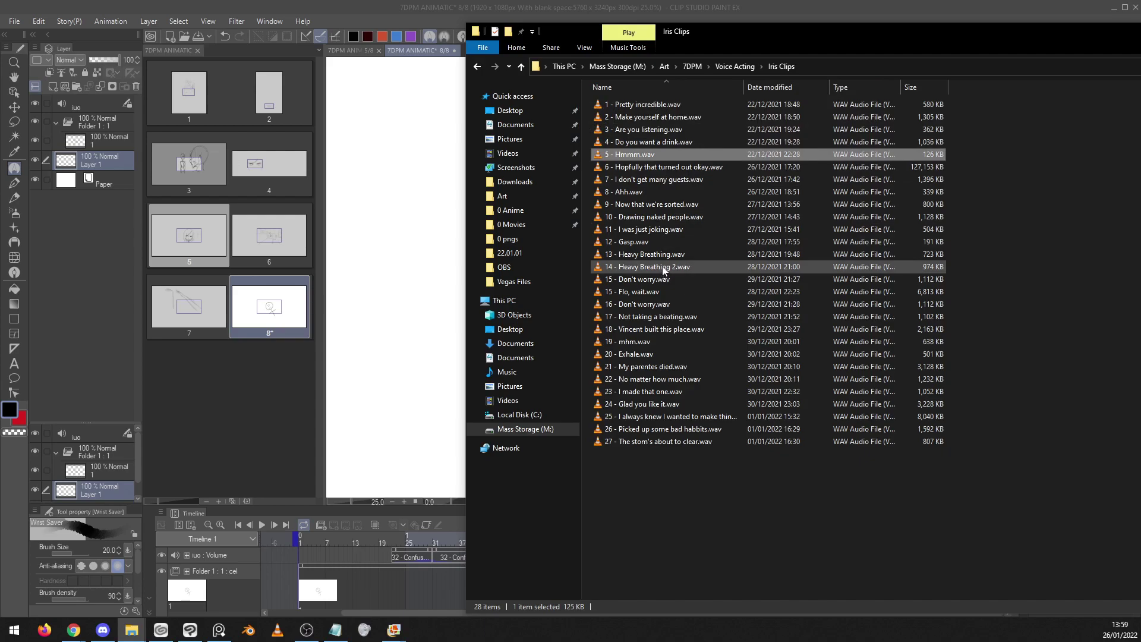
Import 6 - Hopfully that turned out okay.wav as a separate audio layer, and move it to the top of the layer stack
left_click_drag(681, 173, 397, 160)
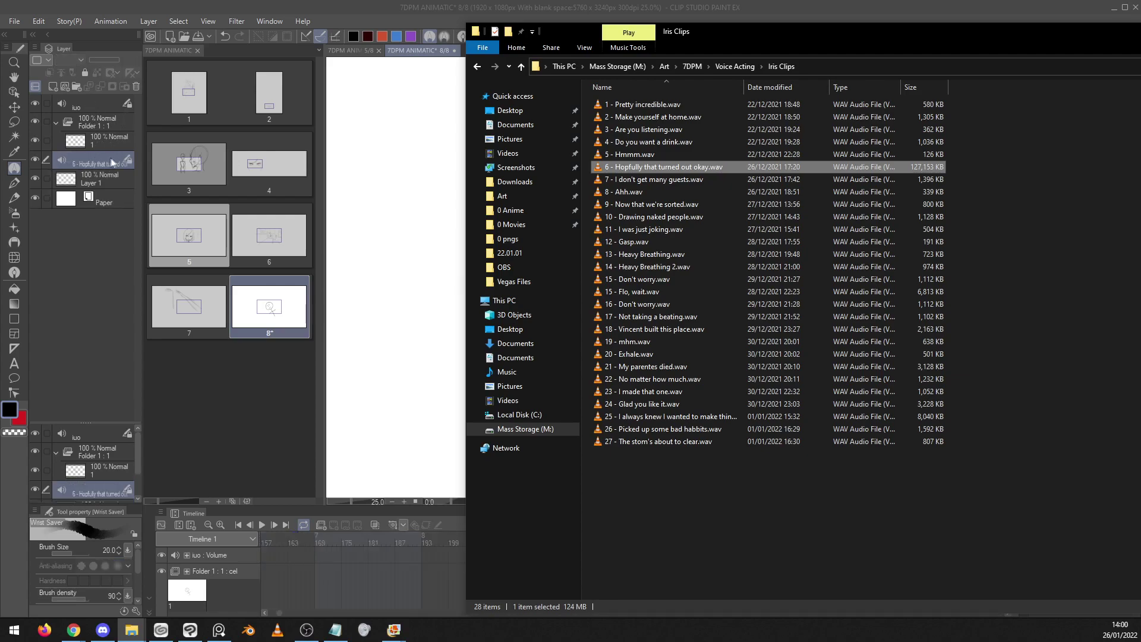
left_click_drag(108, 160, 113, 96)
left_click_drag(105, 158, 109, 102)
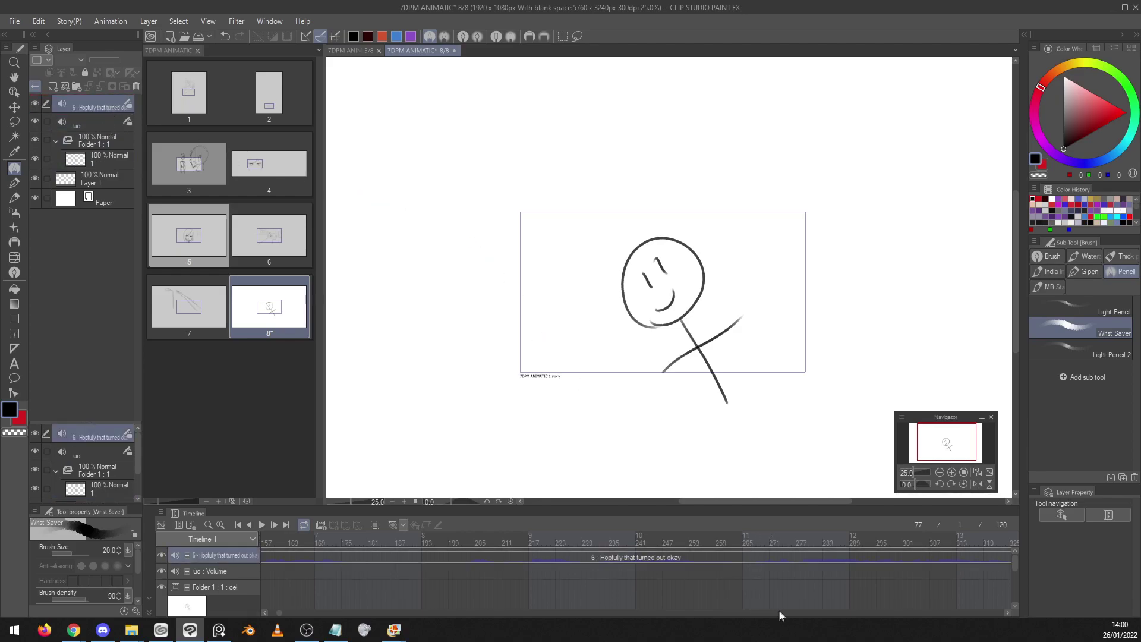
Shift the Hopfully that turned out okay clip earlier on the timeline, so that it begins before frame 1
left_click_drag(281, 613, 275, 611)
left_click_drag(775, 552, 359, 550)
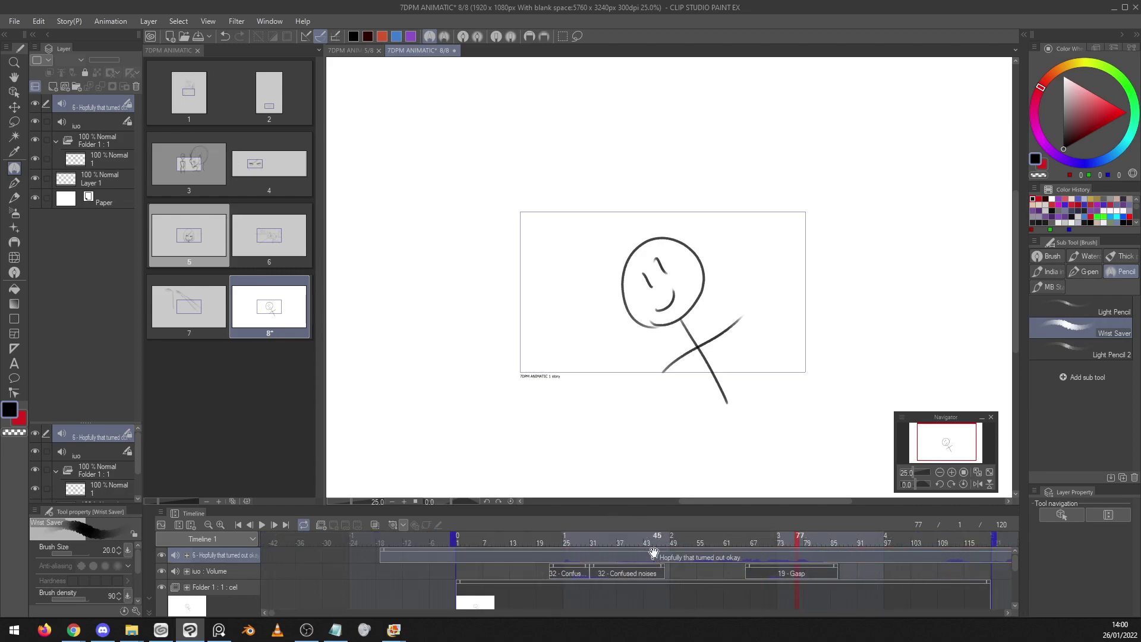
left_click_drag(654, 552, 557, 556)
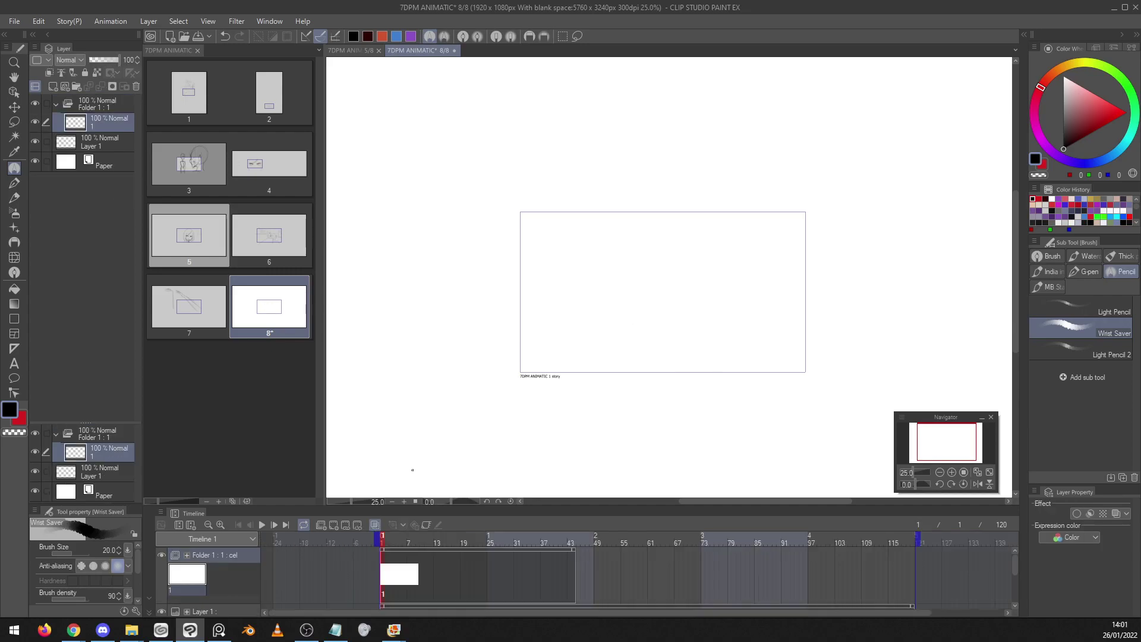
Extend the Folder 1 cel track to about frame 103, and draw a large circle on cel 1
left_click_drag(574, 548, 842, 548)
left_click(383, 576)
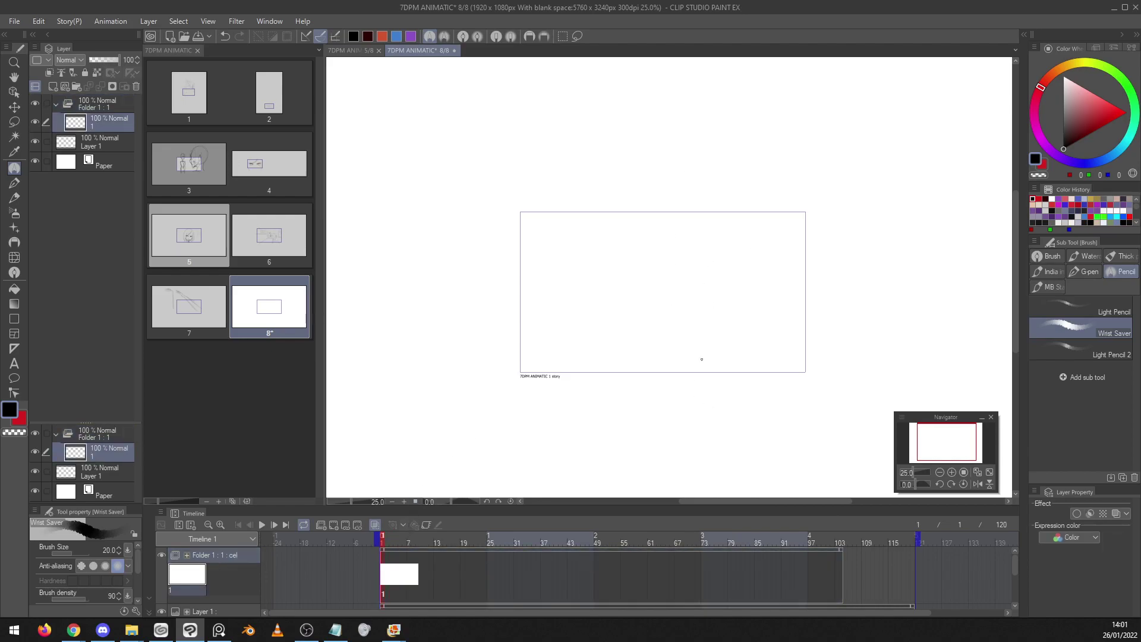
scroll(672, 277, "up", 2)
mouse_move(541, 369)
left_mouse_down()
mouse_move(567, 193)
mouse_move(625, 304)
mouse_move(539, 377)
left_mouse_up()
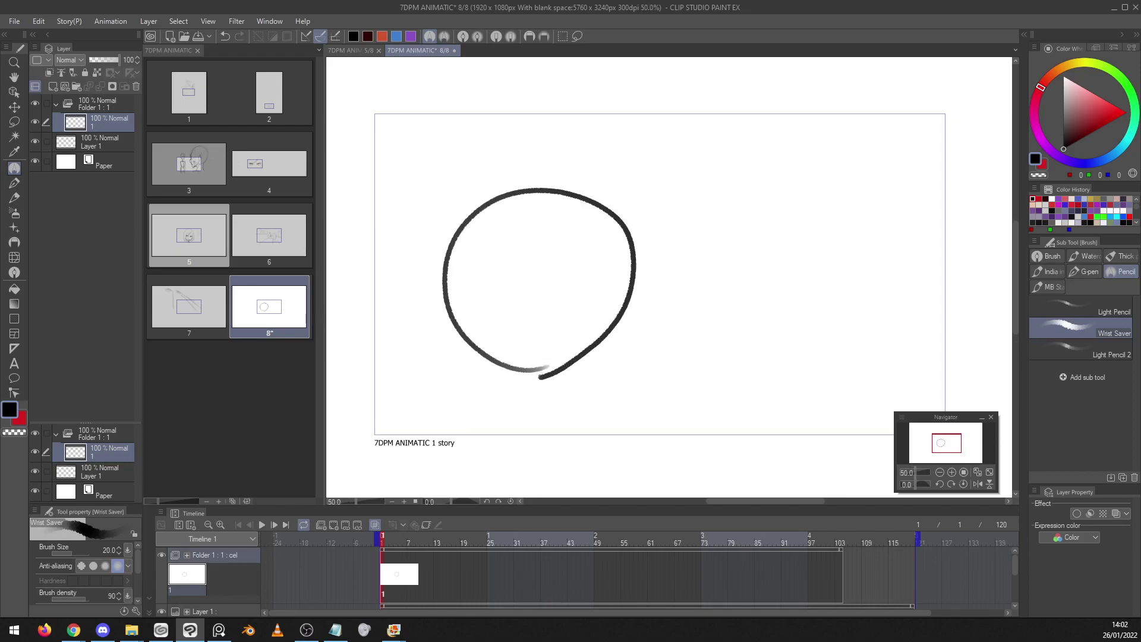
Add cel 2 at frame 3, and draw a second circle on it, overlapping the first and offset to its right
left_click(392, 563)
left_click(345, 525)
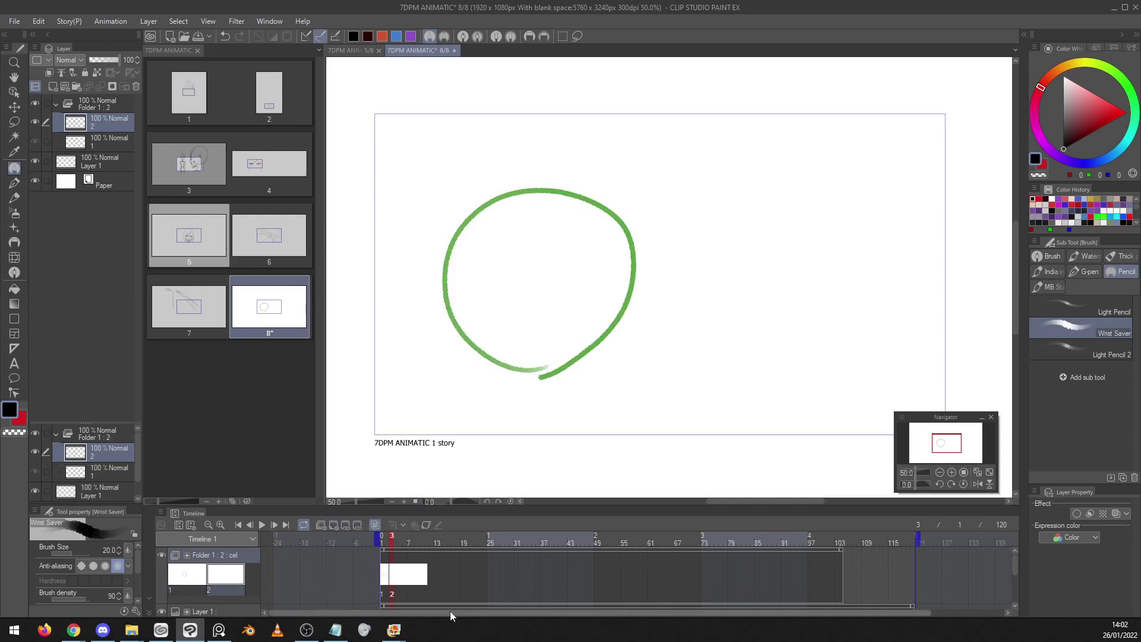
mouse_move(619, 379)
left_mouse_down()
mouse_move(547, 362)
mouse_move(719, 245)
mouse_move(596, 381)
left_mouse_up()
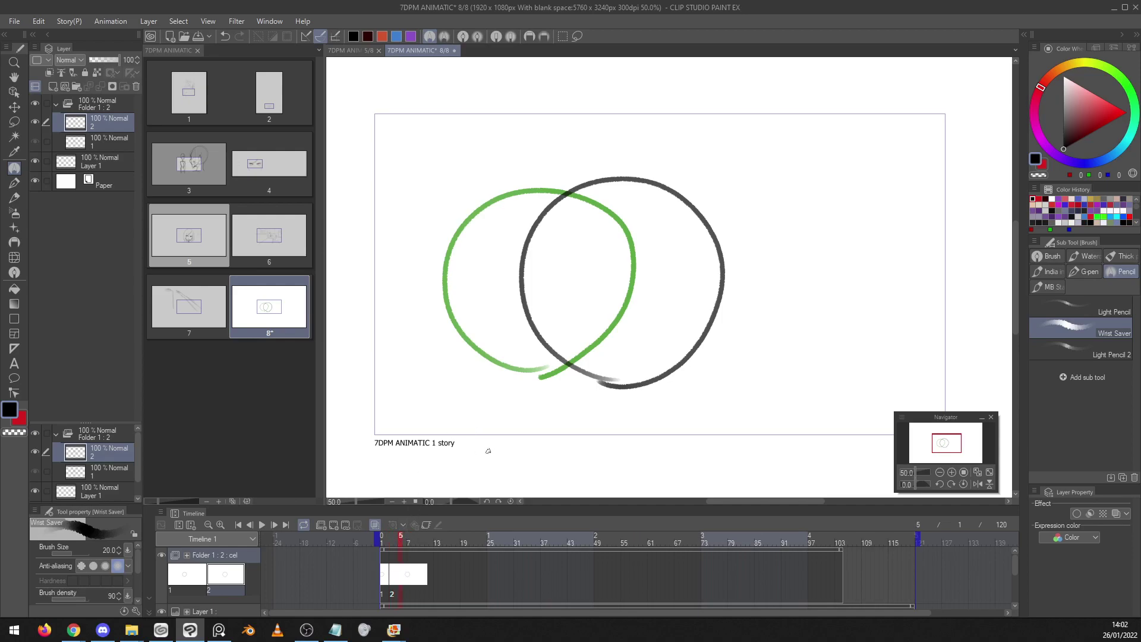
Add cel 3 at frame 5, and draw a third circle on it, further right than the second
left_click(393, 560)
left_click(399, 573)
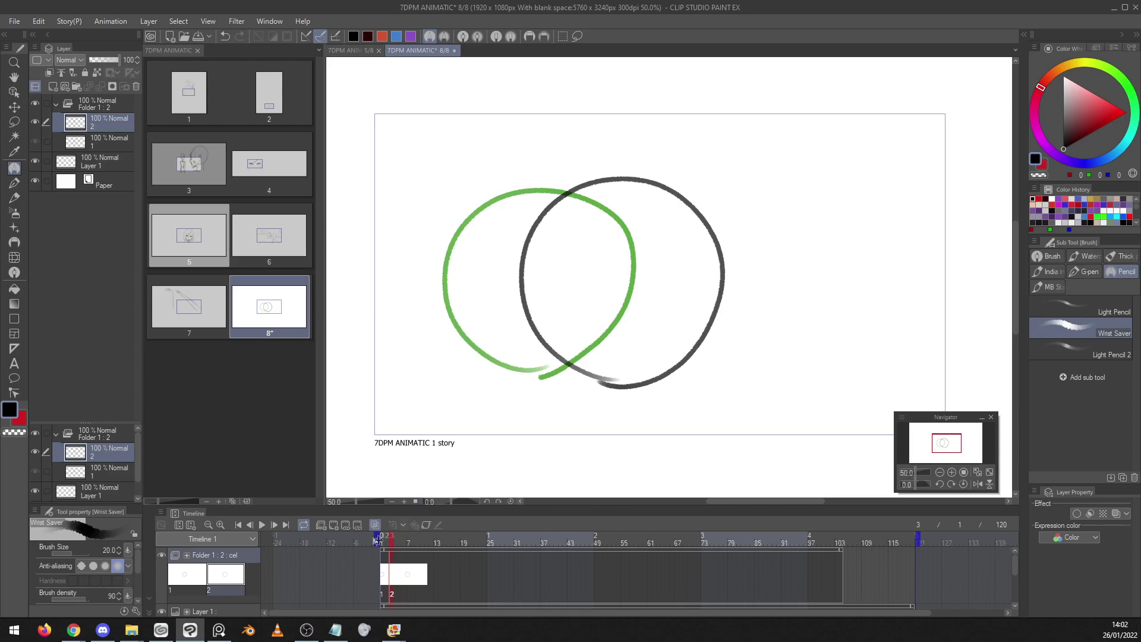
left_click(334, 525)
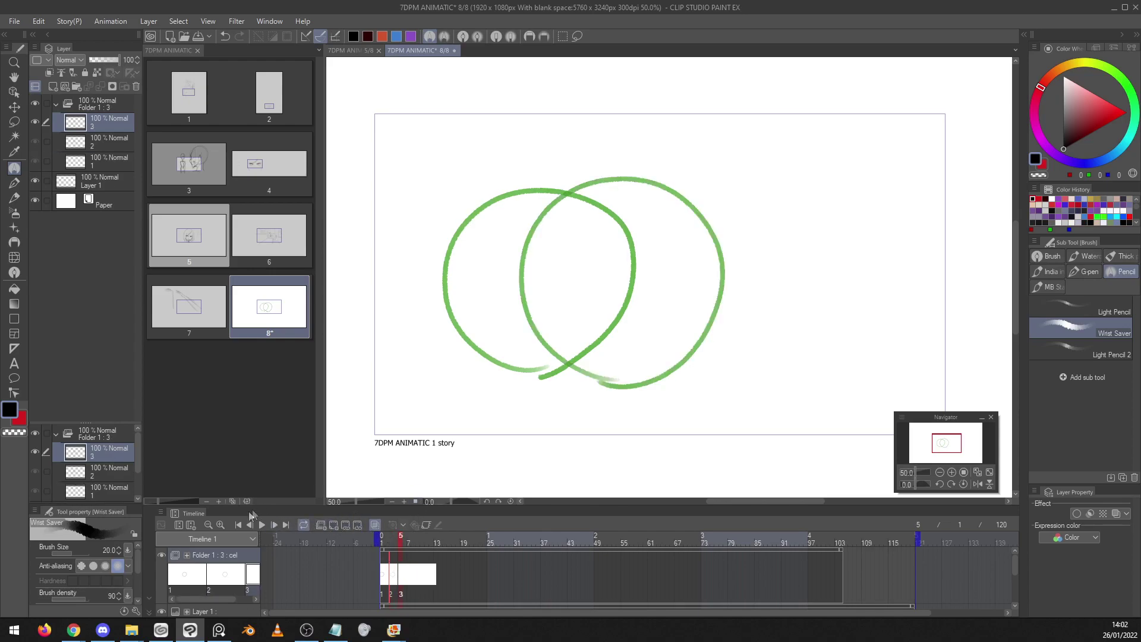
left_click(220, 524)
left_click(393, 561)
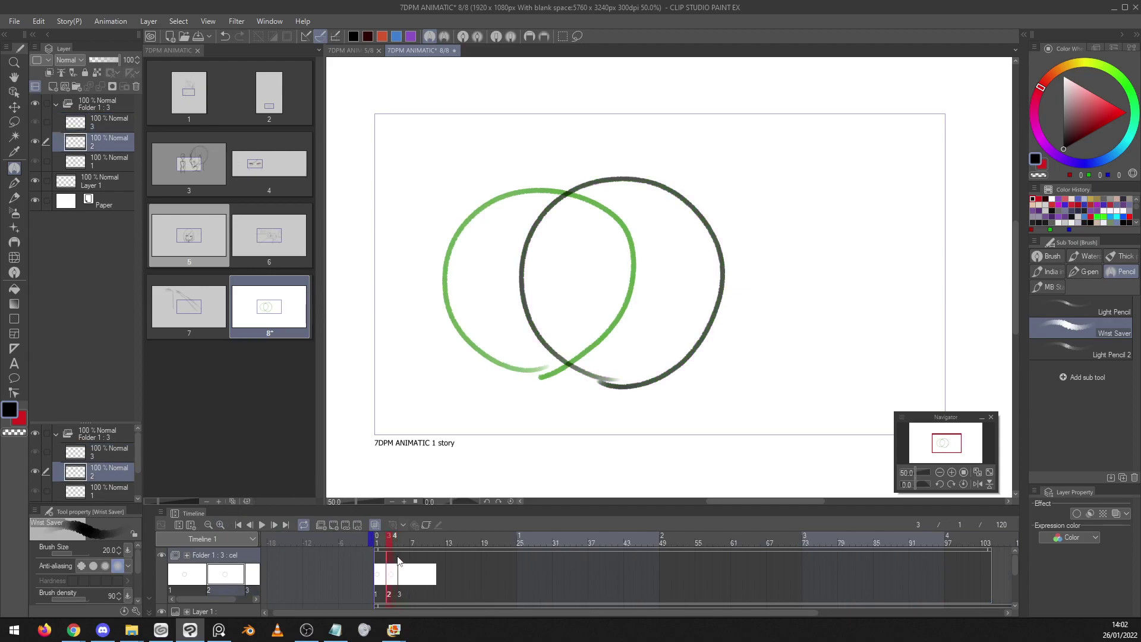
left_click(401, 561)
mouse_move(694, 359)
left_mouse_down()
mouse_move(650, 342)
mouse_move(728, 367)
mouse_move(707, 368)
left_mouse_up()
Add cels 4 and 5 up to frame 9, and draw circles on them that continue the movement to the right
left_click(335, 526)
mouse_move(778, 382)
left_mouse_down()
mouse_move(726, 252)
mouse_move(808, 394)
left_mouse_up()
left_click(340, 525)
mouse_move(751, 178)
left_mouse_down()
mouse_move(910, 222)
mouse_move(832, 307)
left_mouse_up()
Undo the additions of cels 3 to 5 with their circles, and the circle drawn on cel 2
key("ctrl+z")
key("ctrl+z")
key("ctrl+z")
key("ctrl+z")
key("ctrl+z")
key("ctrl+z")
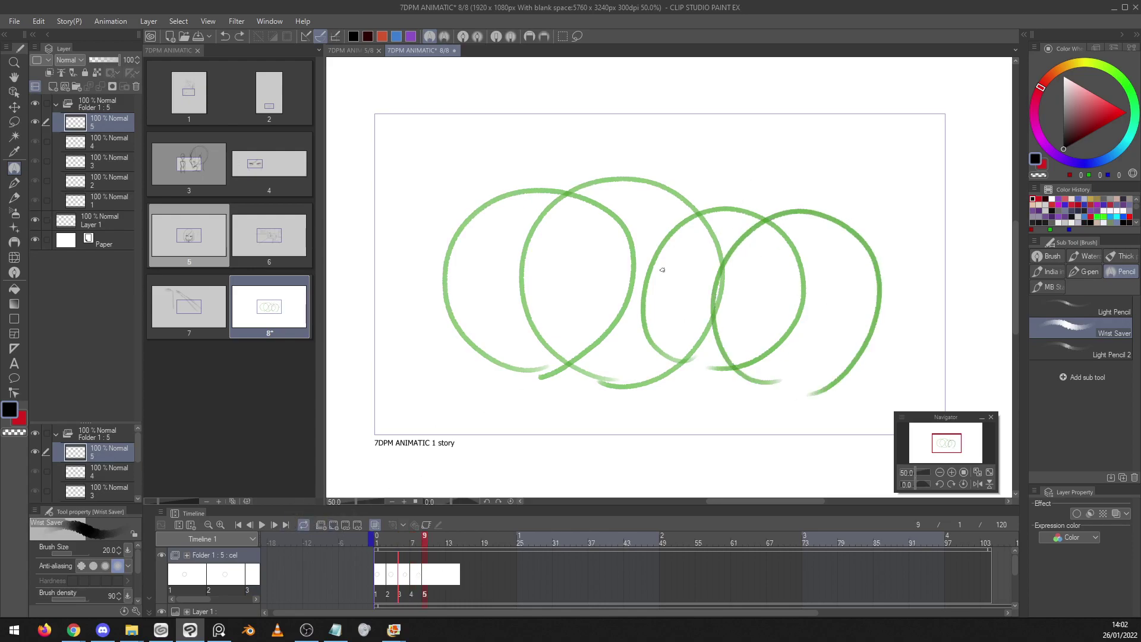
Add new cels from frame 5 onward, and draw two smaller overlapping circles on separate cels, each further right
left_click(400, 566)
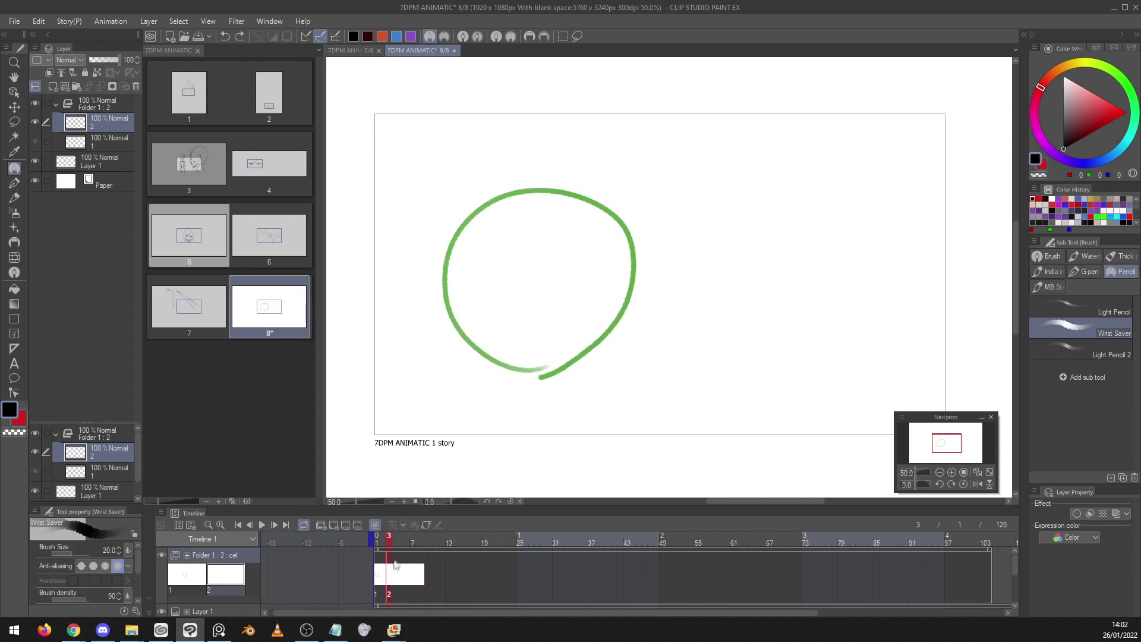
left_click(337, 524)
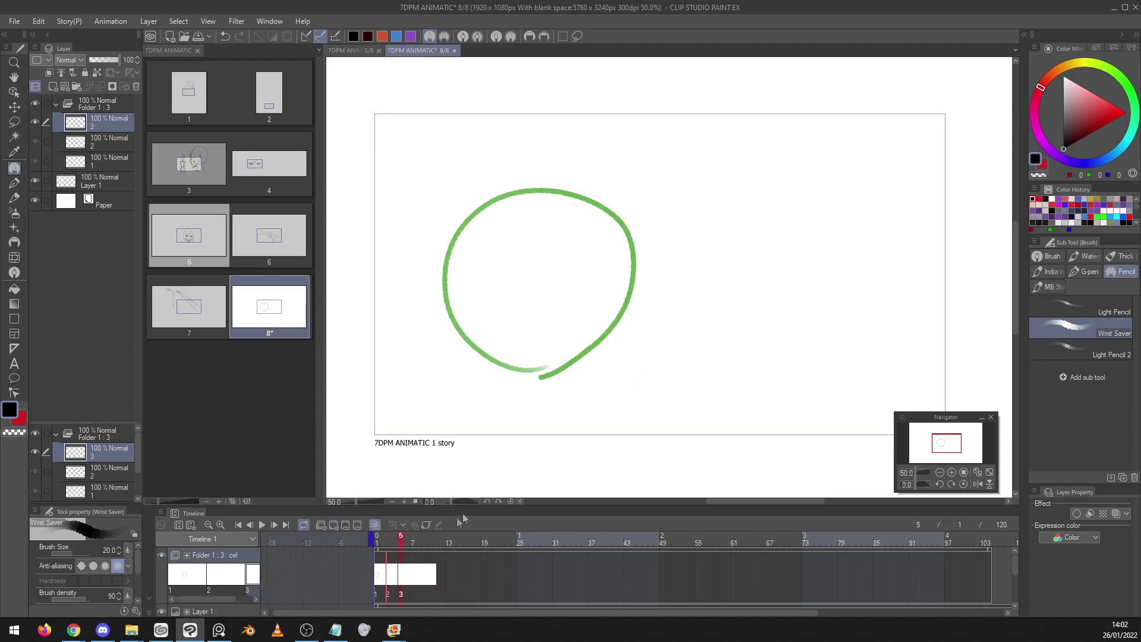
mouse_move(612, 341)
left_mouse_down()
mouse_move(634, 234)
mouse_move(659, 355)
mouse_move(603, 373)
left_mouse_up()
left_click(409, 565)
left_click(331, 524)
mouse_move(689, 362)
left_mouse_down()
mouse_move(657, 344)
mouse_move(698, 369)
left_mouse_up()
Add blank cels on consecutive frames up to cel 13 at frame 15
left_click(334, 522)
left_click(336, 523)
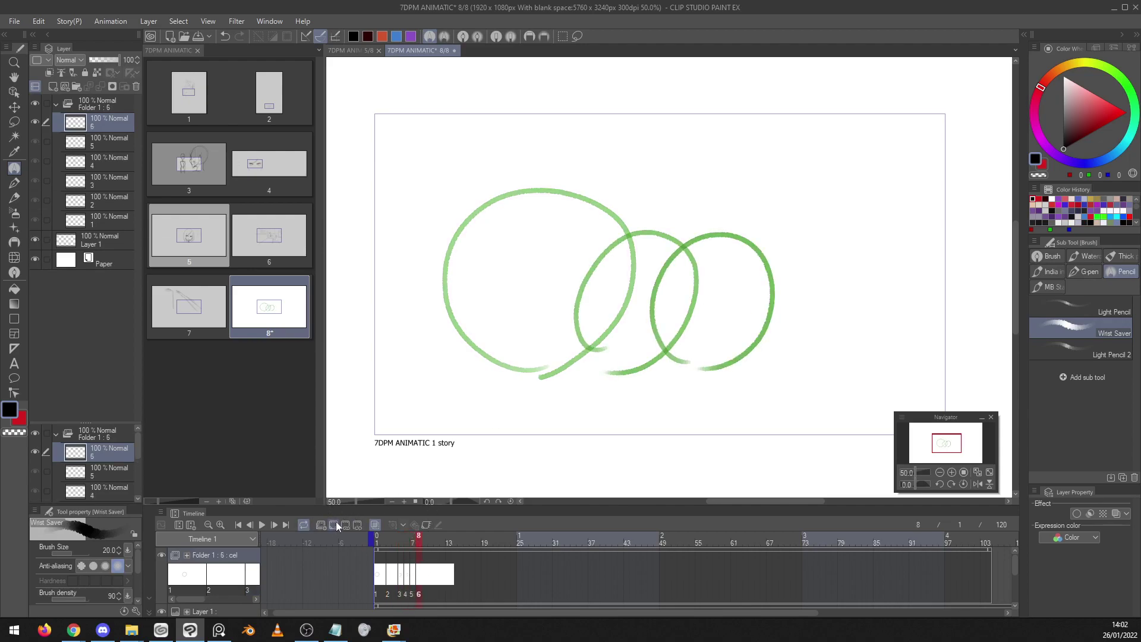
left_click(336, 523)
left_click(336, 523)
left_click(336, 522)
left_click(336, 522)
left_click(336, 521)
double_click(336, 522)
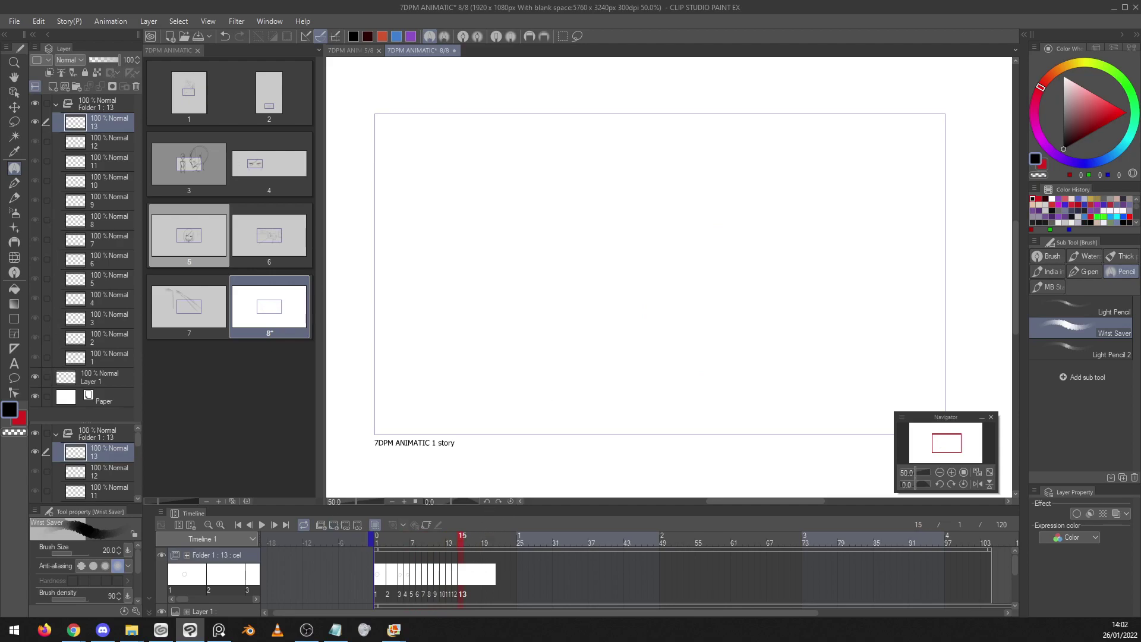
Draw a circle on cel 13, then add cel 14 at frame 18 with an overlapping circle offset to the right
mouse_move(537, 385)
left_mouse_down()
mouse_move(581, 370)
mouse_move(538, 397)
left_mouse_up()
left_click(479, 568)
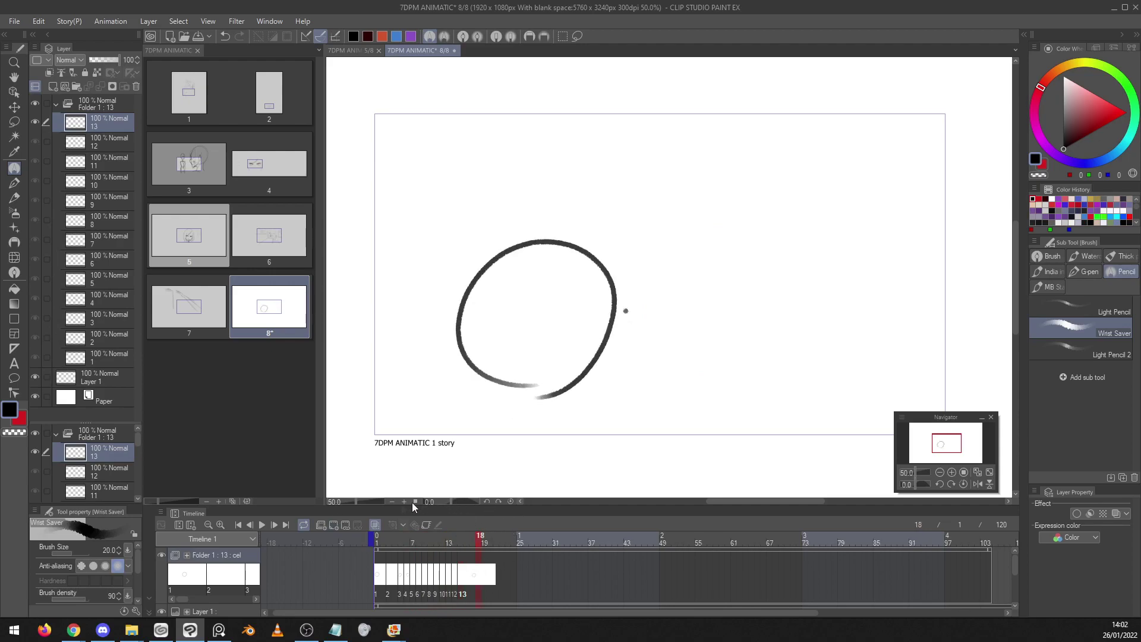
left_click(337, 526)
mouse_move(606, 411)
left_mouse_down()
mouse_move(656, 259)
mouse_move(612, 421)
left_mouse_up()
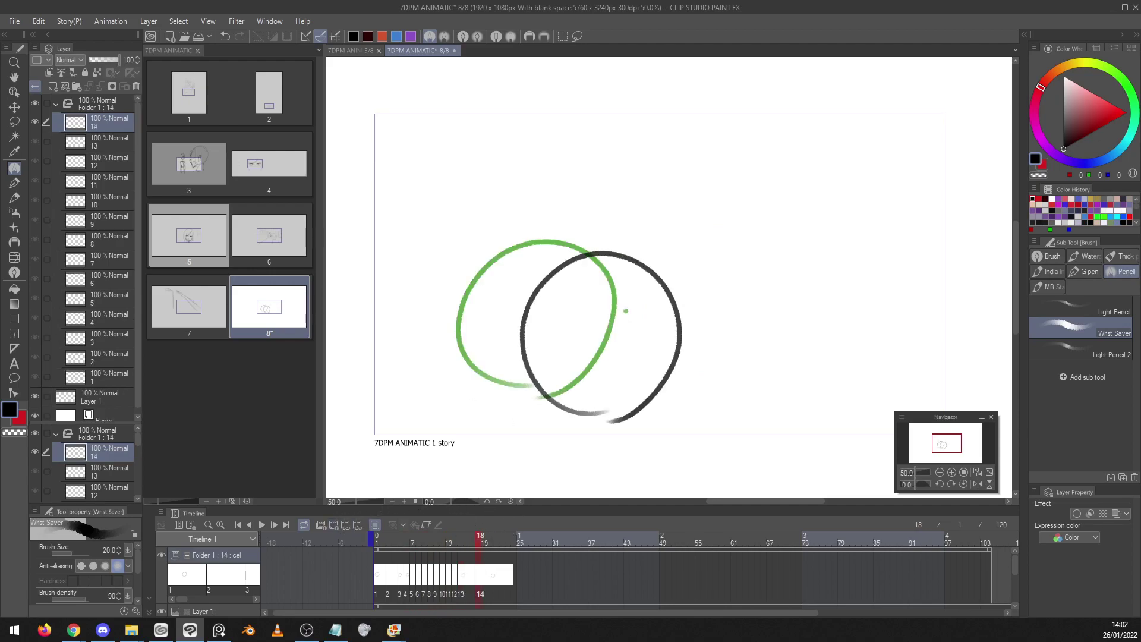
Add cel 15 at frame 21 and several more cels after it, and draw further freehand strokes inside the frame
left_click(333, 520)
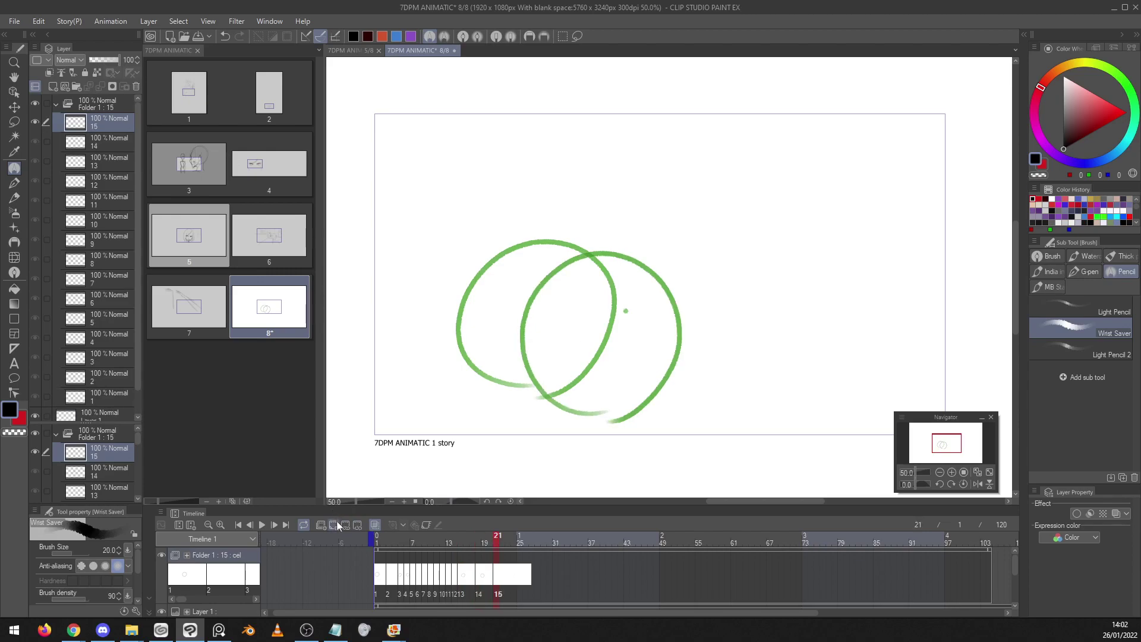
left_click(335, 524)
left_click(335, 524)
left_click(334, 524)
left_click(335, 524)
mouse_move(688, 385)
left_mouse_down()
mouse_move(759, 292)
mouse_move(669, 404)
left_mouse_up()
mouse_move(521, 351)
left_mouse_down()
mouse_move(467, 198)
mouse_move(457, 382)
left_mouse_up()
mouse_move(607, 304)
left_mouse_down()
mouse_move(504, 277)
mouse_move(618, 300)
mouse_move(579, 313)
left_mouse_up()
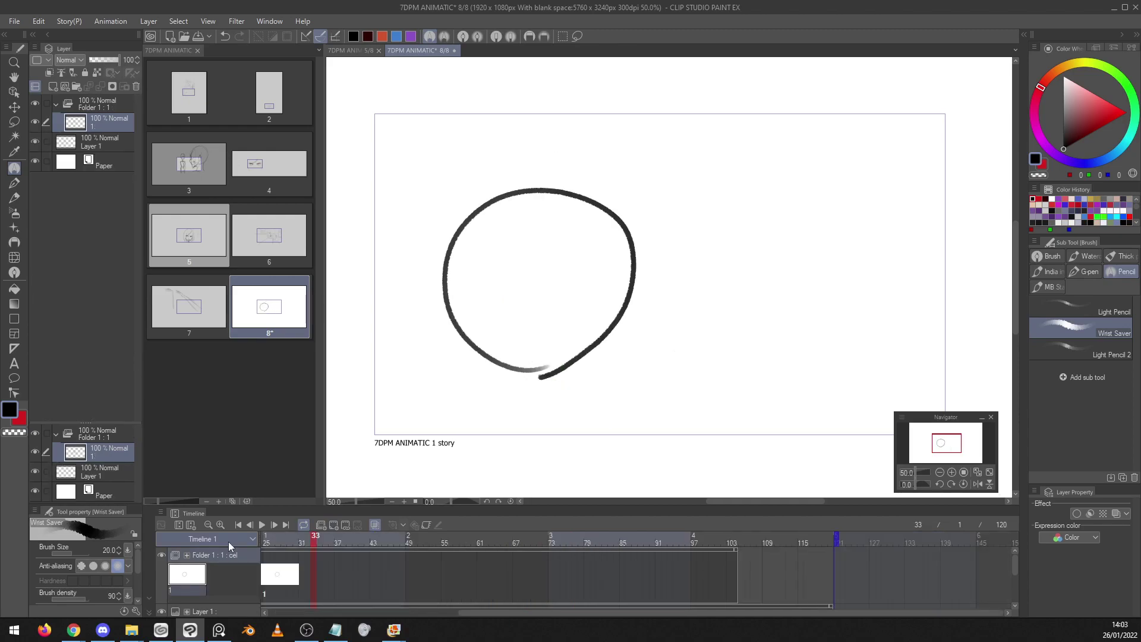
Draw two more overlapping circles on cel 1 beside the large one, and scrub the playhead back to frame 14
mouse_move(624, 382)
left_mouse_down()
mouse_move(606, 237)
mouse_move(743, 304)
mouse_move(618, 355)
left_mouse_up()
mouse_move(598, 272)
left_mouse_down()
mouse_move(564, 243)
mouse_move(728, 232)
mouse_move(575, 256)
left_mouse_up()
left_click_drag(319, 540, 230, 535)
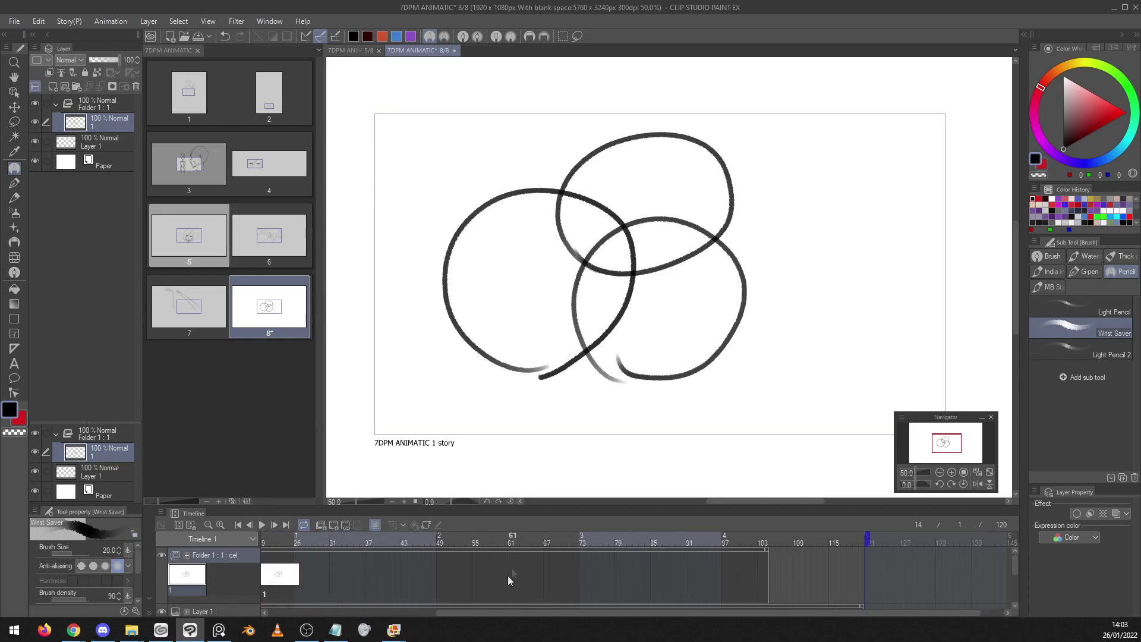
Return the playhead to frame 2 and create Timeline 3 at frame rate 24 with a playback time of 120 frames
left_click_drag(461, 612, 309, 612)
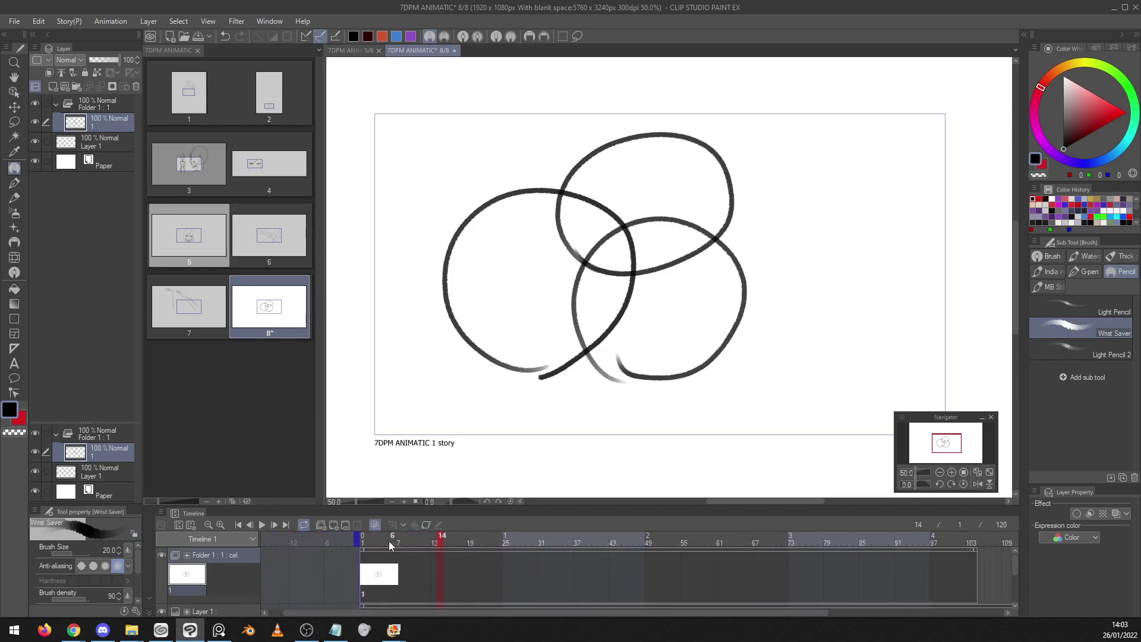
left_click(367, 543)
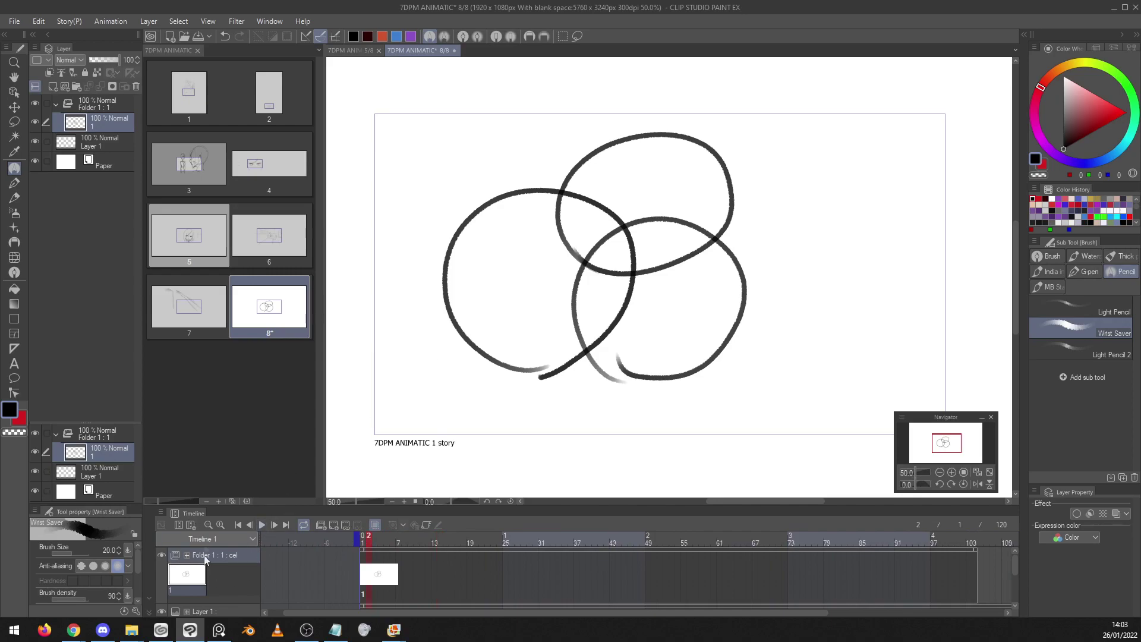
left_click(191, 525)
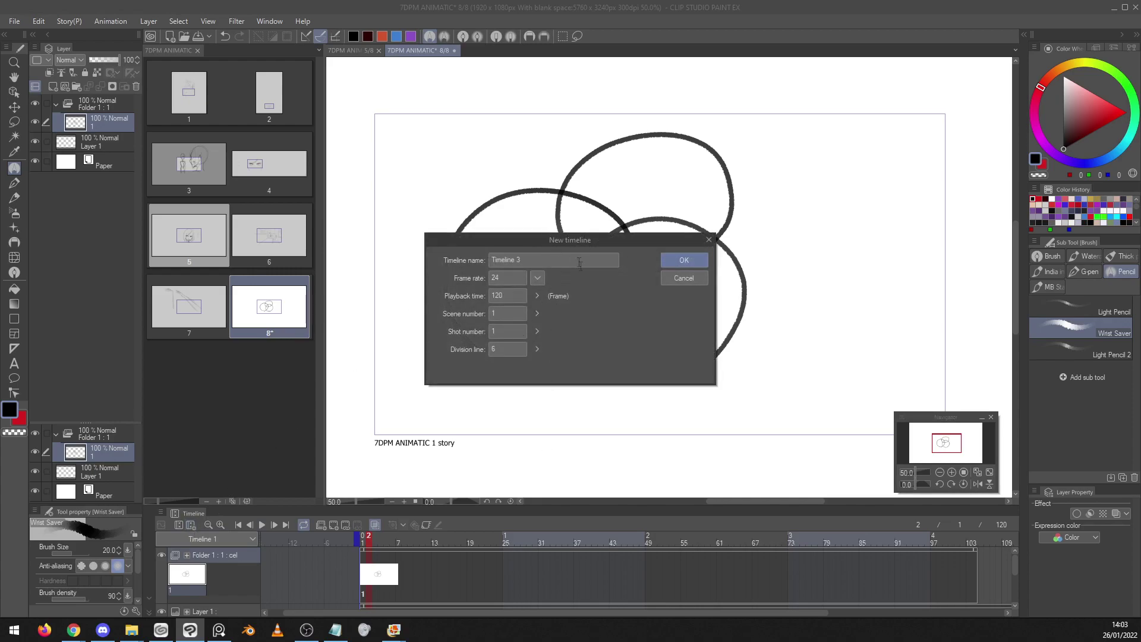
left_click(683, 261)
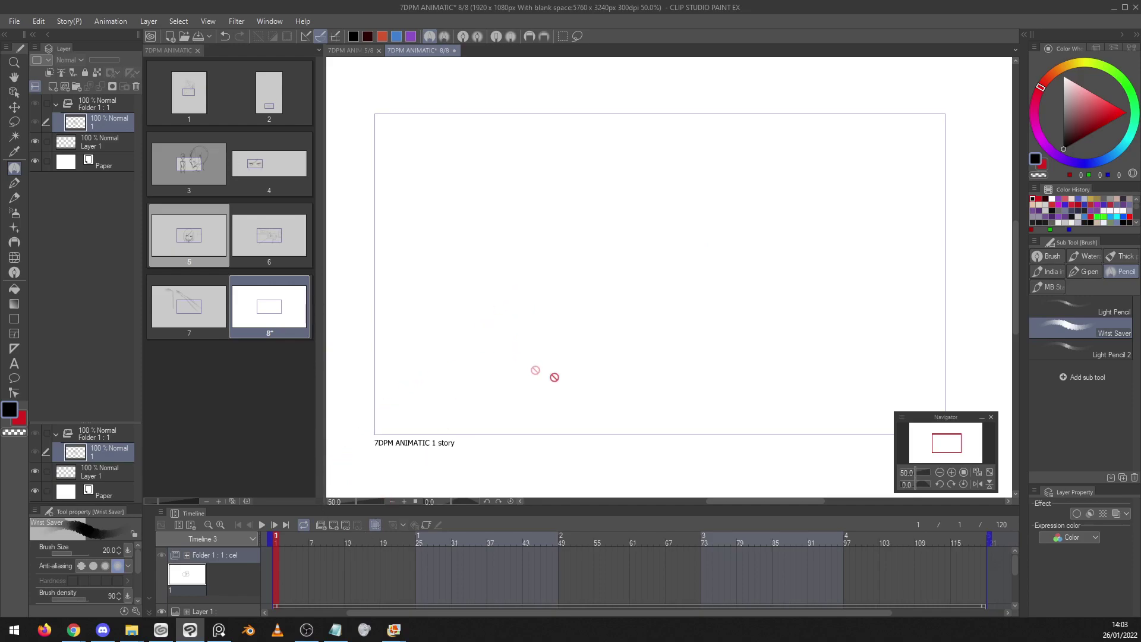
Add a new animation folder on Timeline 3 and draw a circle on each of three consecutive cels, each further right
key("ctrl+shift+n")
mouse_move(486, 341)
left_mouse_down()
mouse_move(381, 254)
mouse_move(535, 282)
mouse_move(467, 371)
left_mouse_up()
left_click(333, 524)
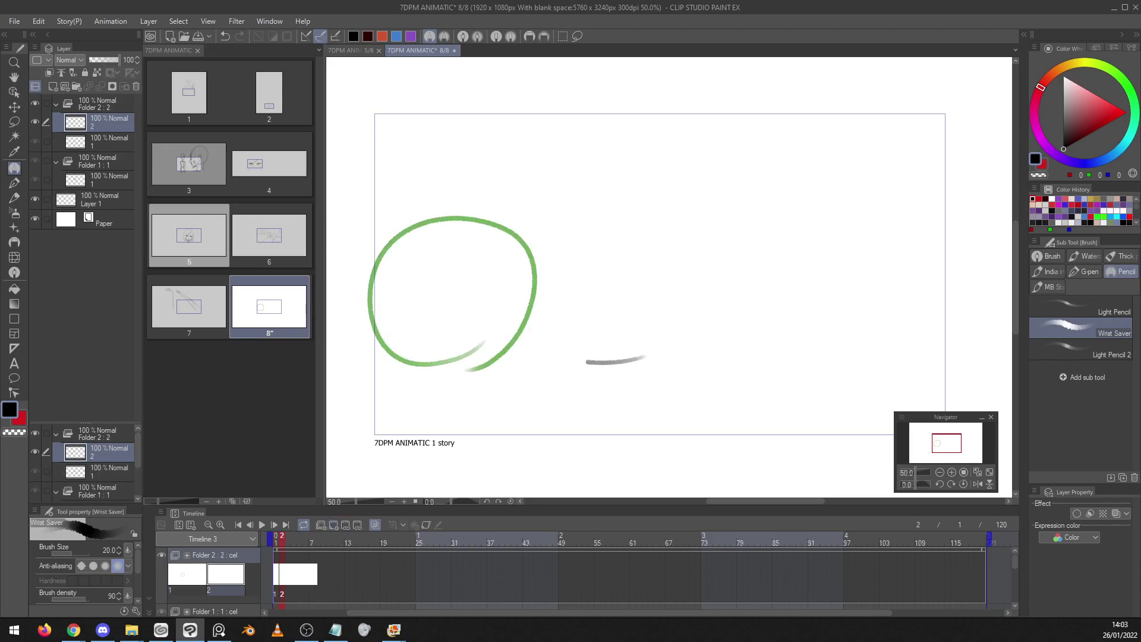
left_click_drag(601, 362, 644, 355)
left_click(345, 524)
mouse_move(740, 358)
left_mouse_down()
mouse_move(749, 217)
mouse_move(727, 366)
left_mouse_up()
Switch between Timeline 1, Timeline 2 and Timeline 3 to compare the drawings on each, ending on Timeline 3
left_click(246, 541)
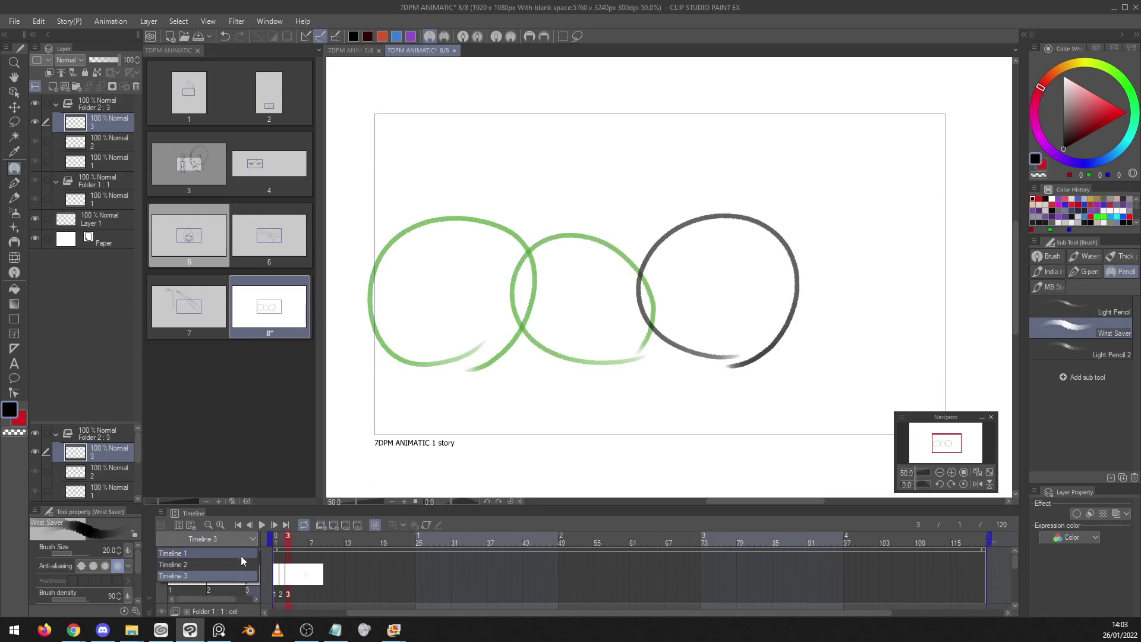
left_click(241, 553)
left_click(250, 539)
left_click(178, 564)
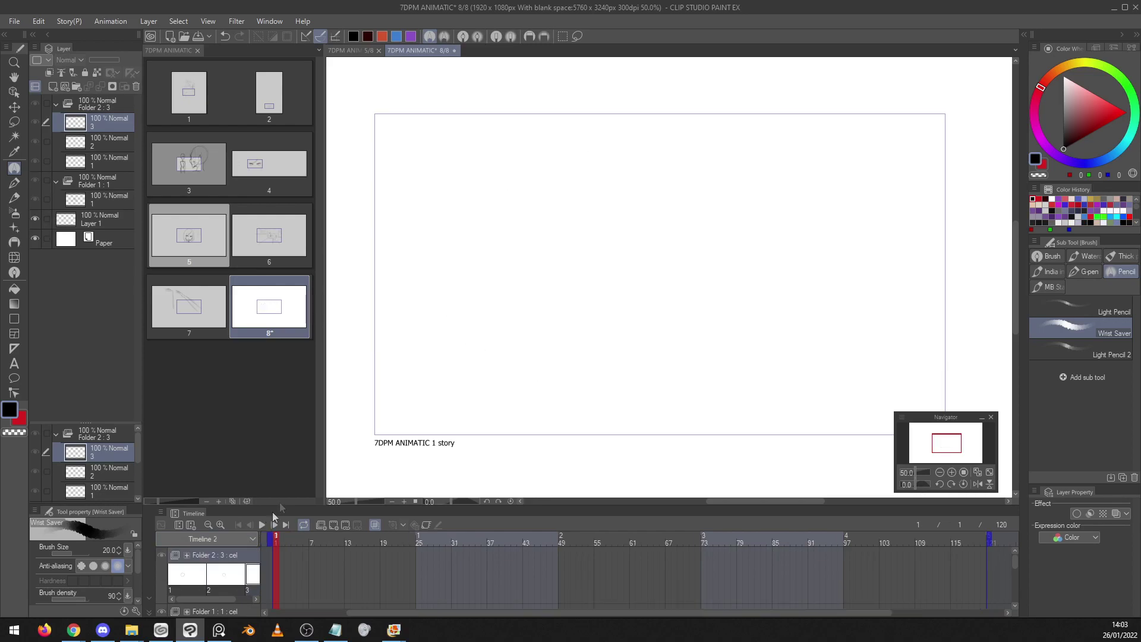
left_click(252, 538)
left_click(245, 552)
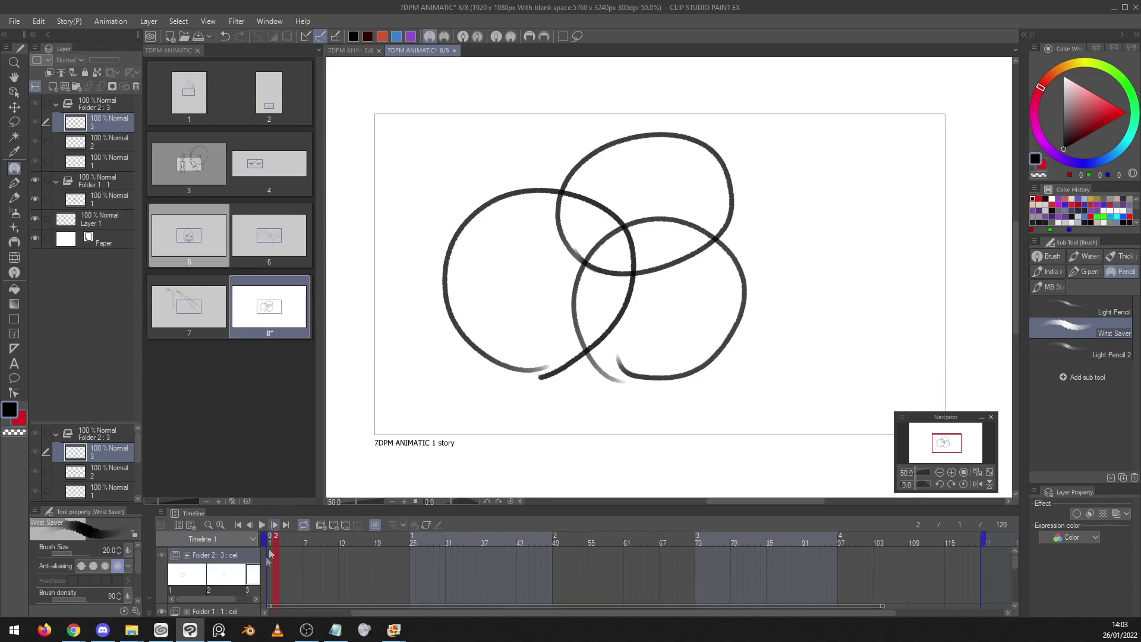
left_click_drag(1013, 571, 1017, 518)
left_click(252, 538)
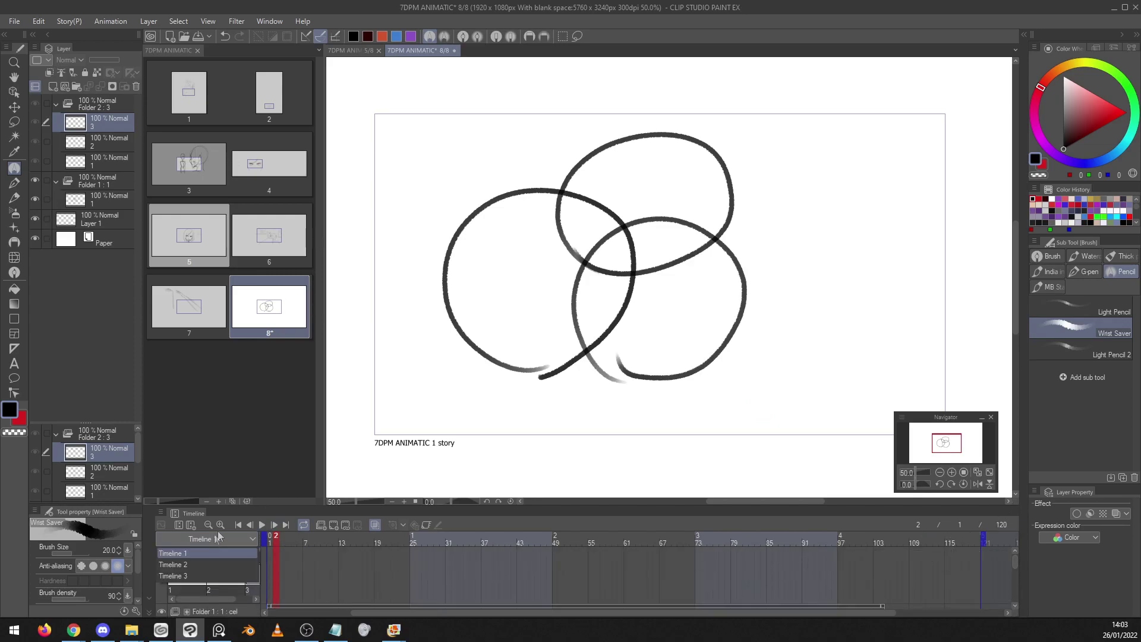
left_click(231, 578)
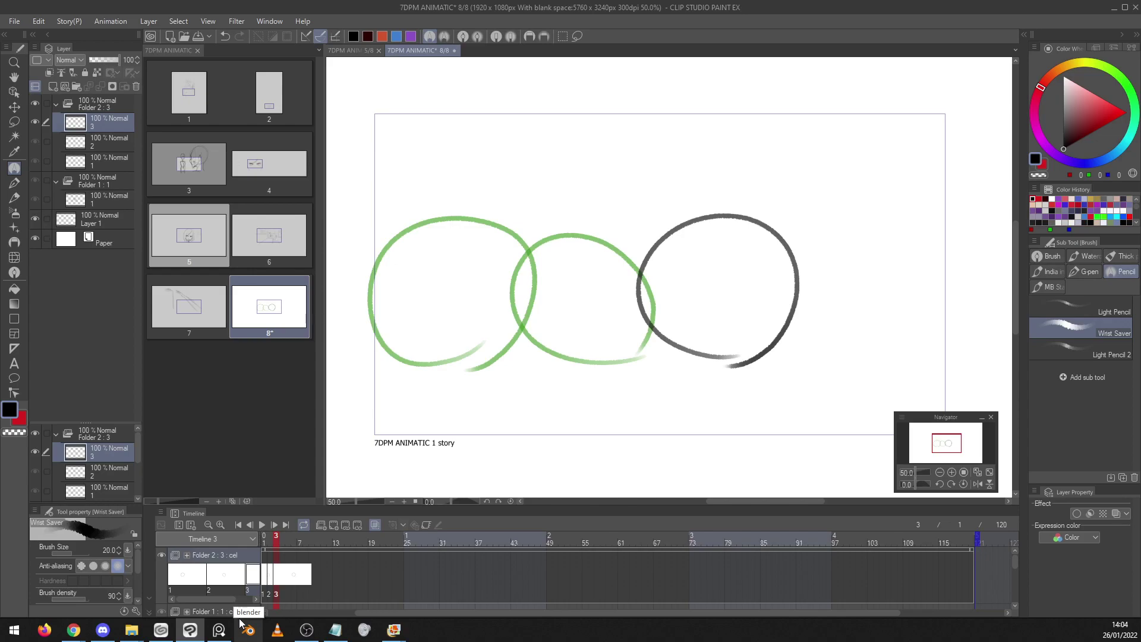
Open page 5 and examine the timeline's frame rate change options, closing them without applying anything
double_click(211, 261)
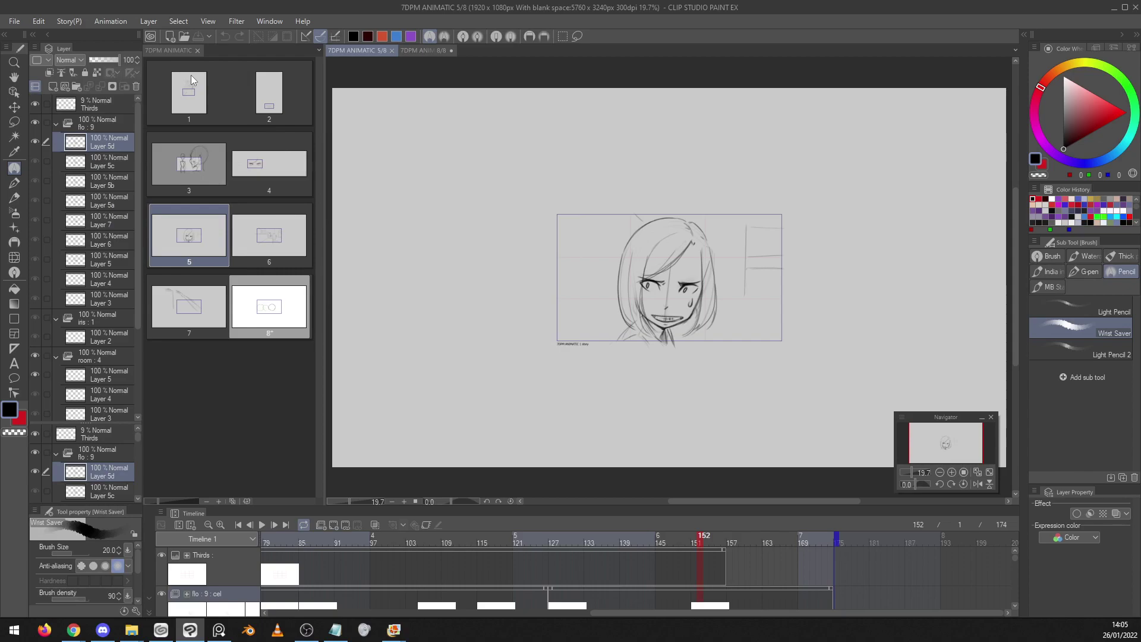
left_click(111, 21)
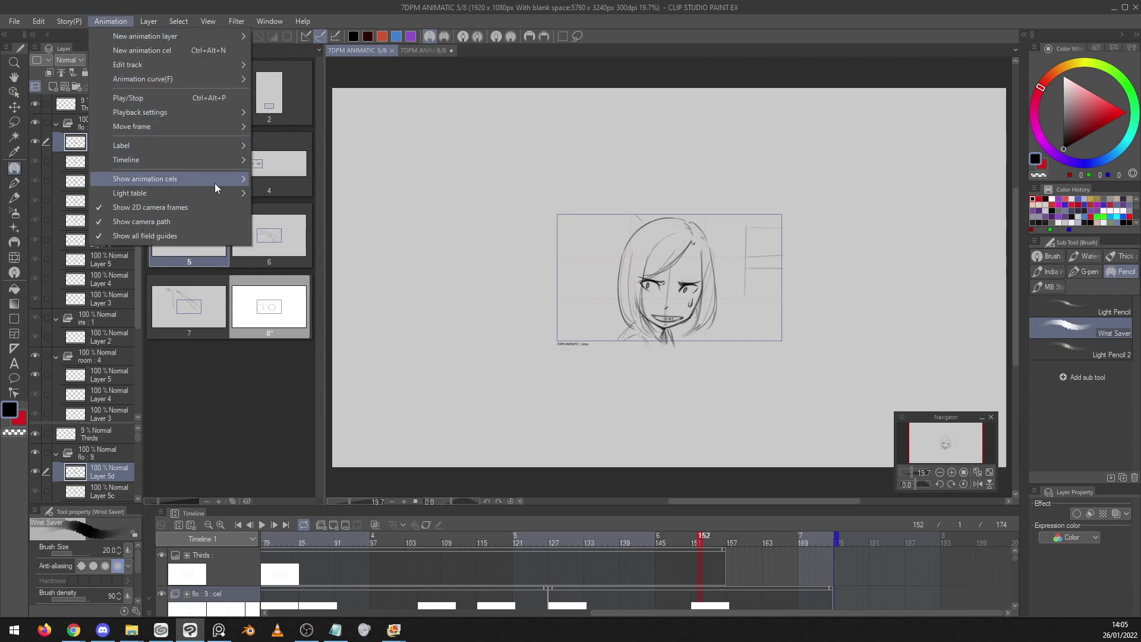
mouse_move(208, 161)
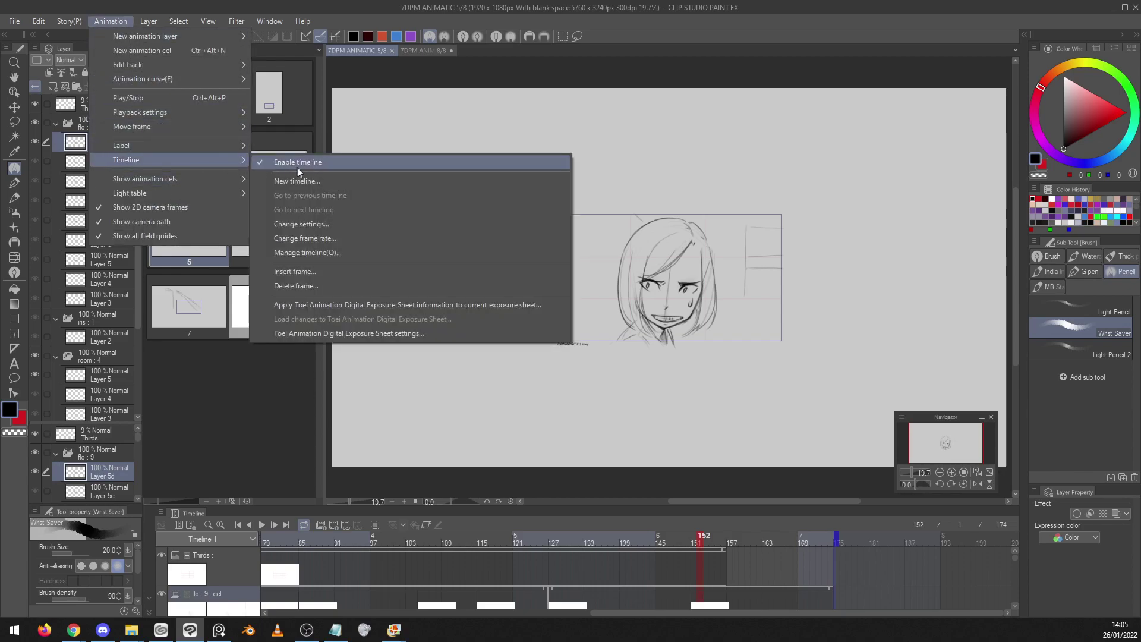
left_click(330, 235)
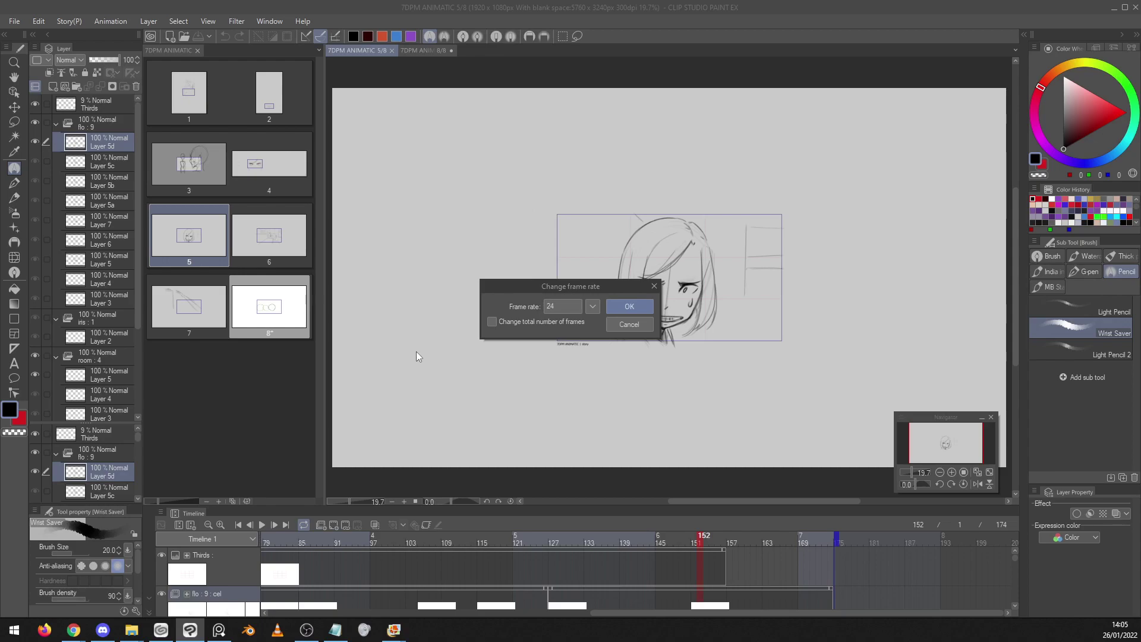
left_click(623, 322)
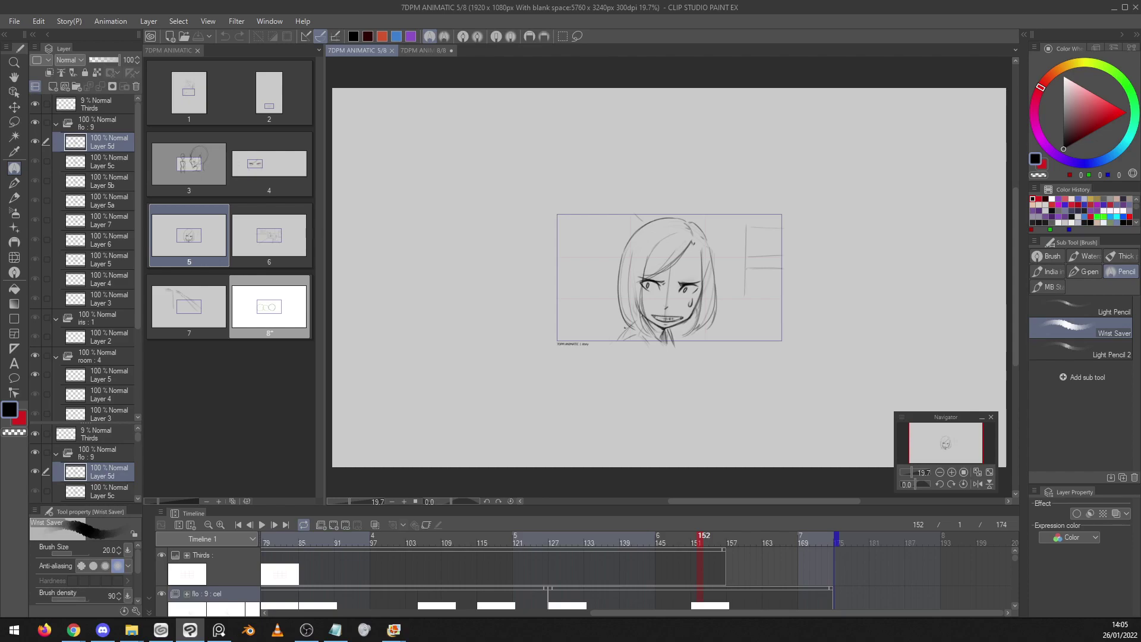
Reopen page 8 and change its Paper layer color to the medium grey B2B2B2
double_click(287, 323)
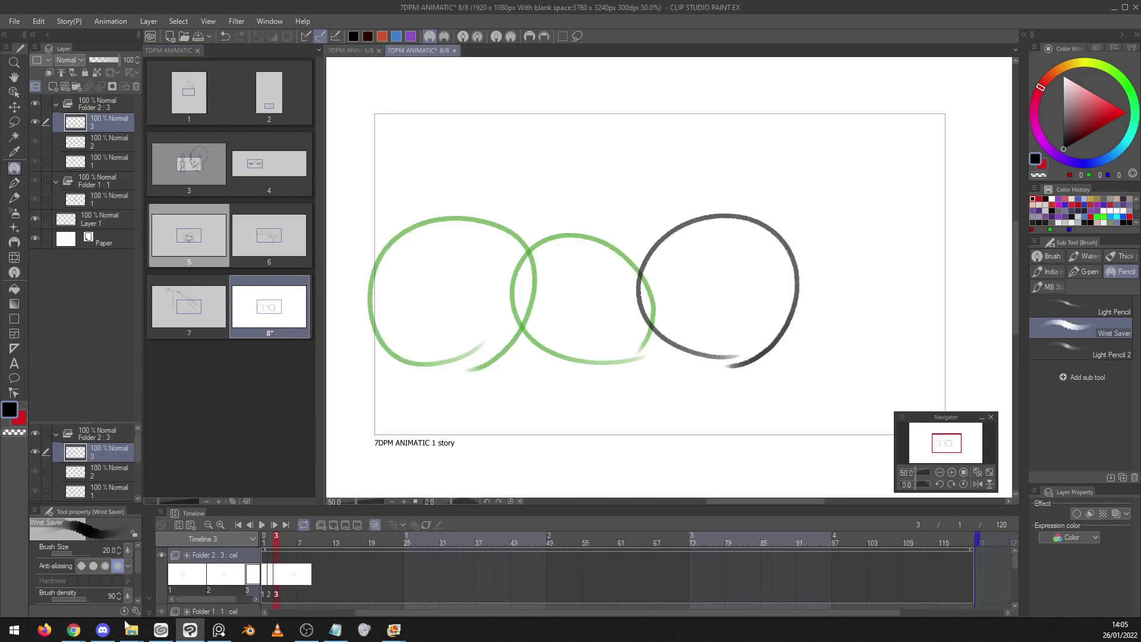
mouse_move(126, 634)
left_click(90, 237)
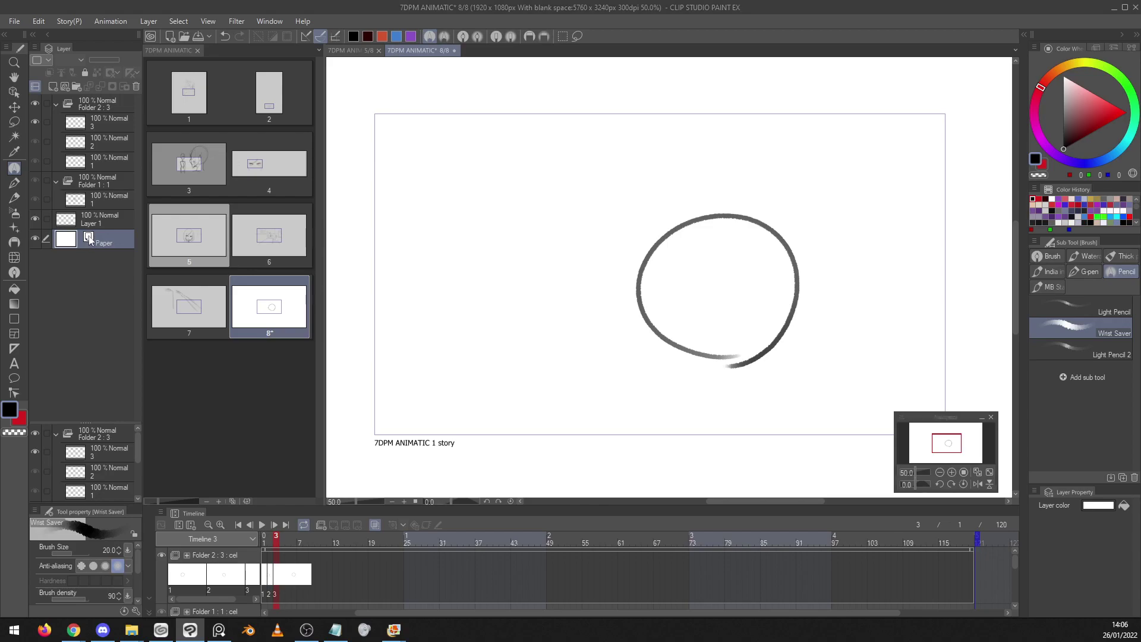
double_click(89, 237)
left_click_drag(425, 288, 647, 147)
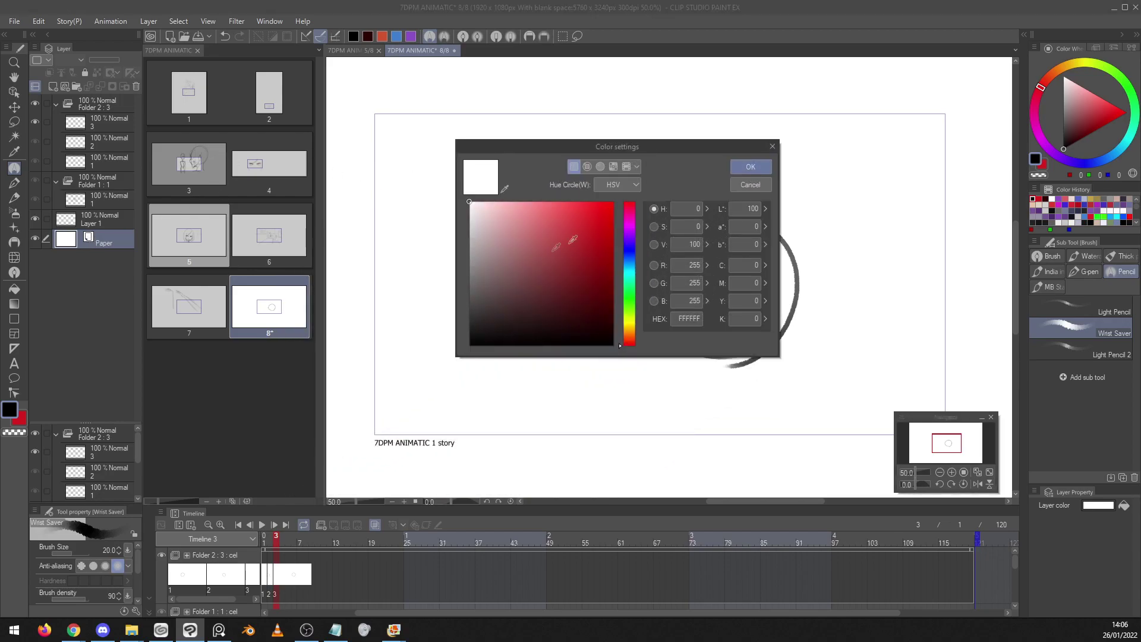
left_click(504, 189)
left_click(285, 229)
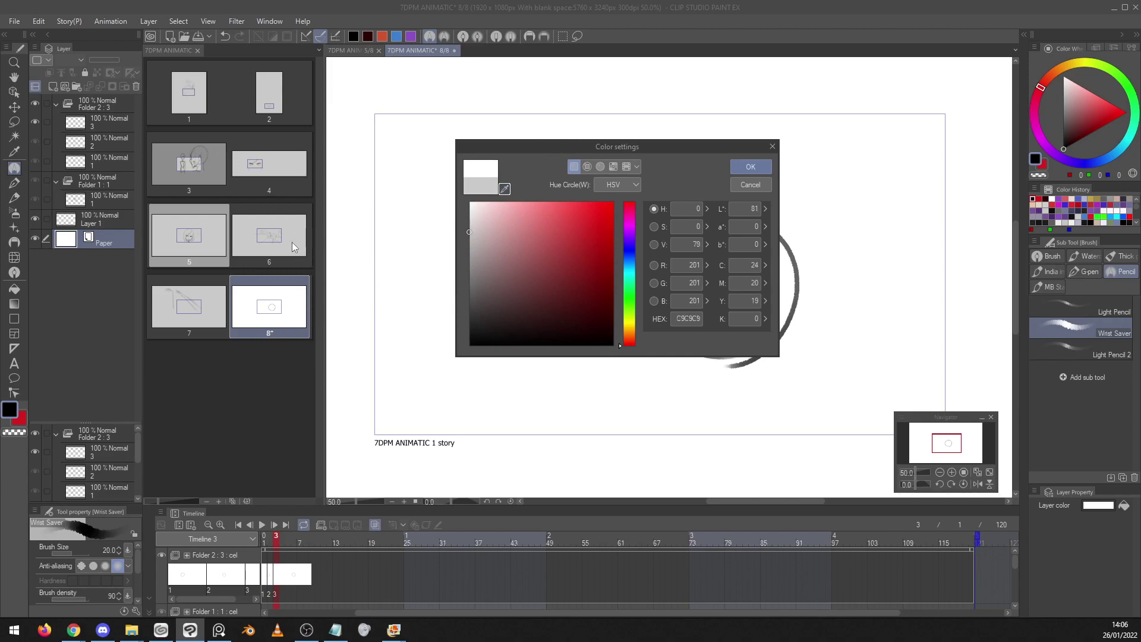
left_click(531, 248)
mouse_move(510, 254)
left_mouse_down()
mouse_move(478, 223)
mouse_move(478, 267)
mouse_move(476, 237)
mouse_move(455, 258)
left_mouse_up()
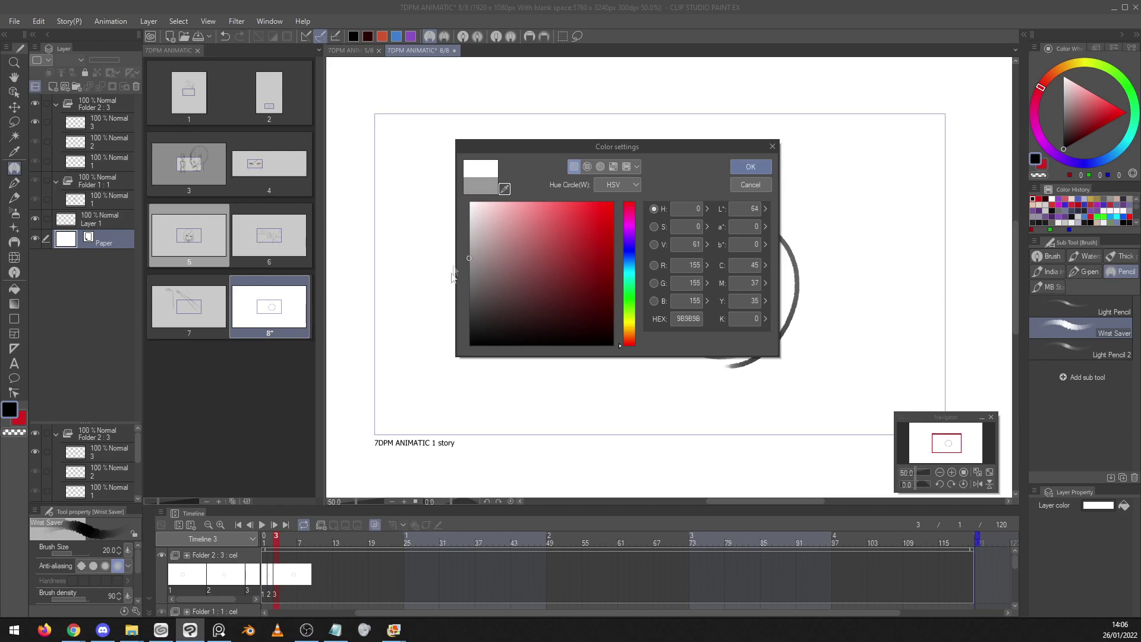
left_click(473, 240)
left_click_drag(468, 241, 470, 245)
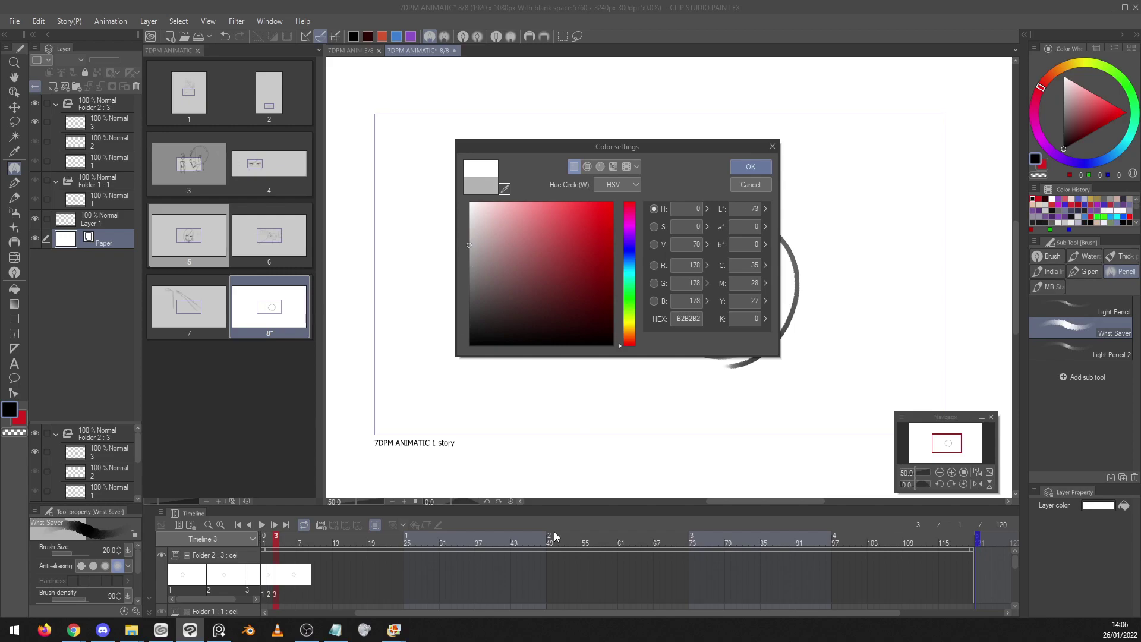
left_click(750, 167)
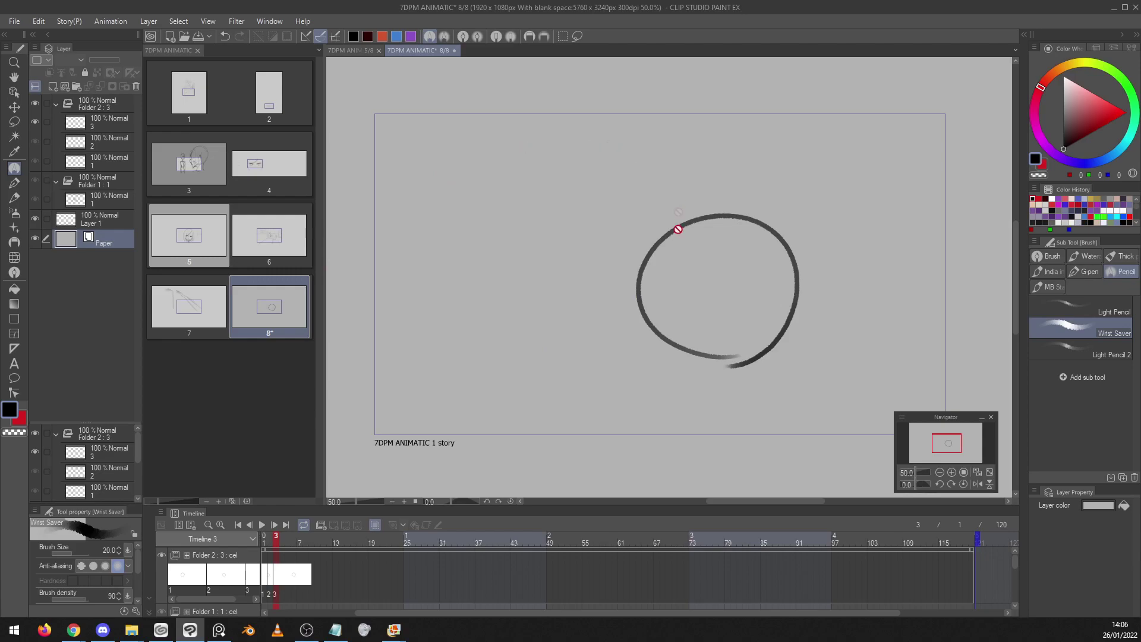
Open pages 1 and 4 and examine the size and shape of their canvases
left_click(289, 588)
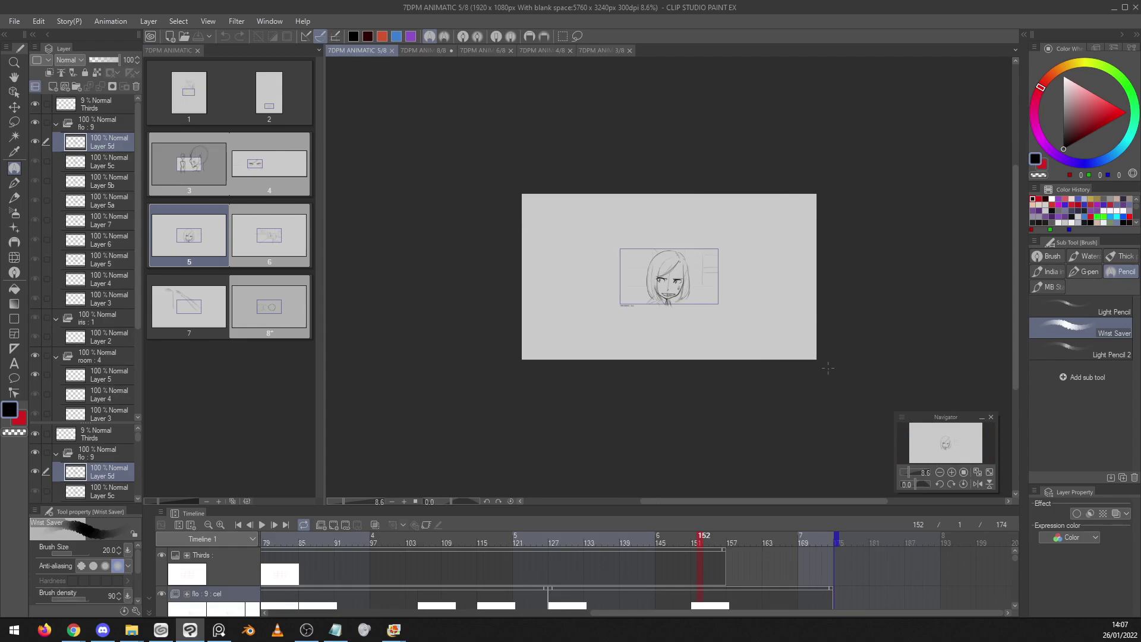
double_click(200, 104)
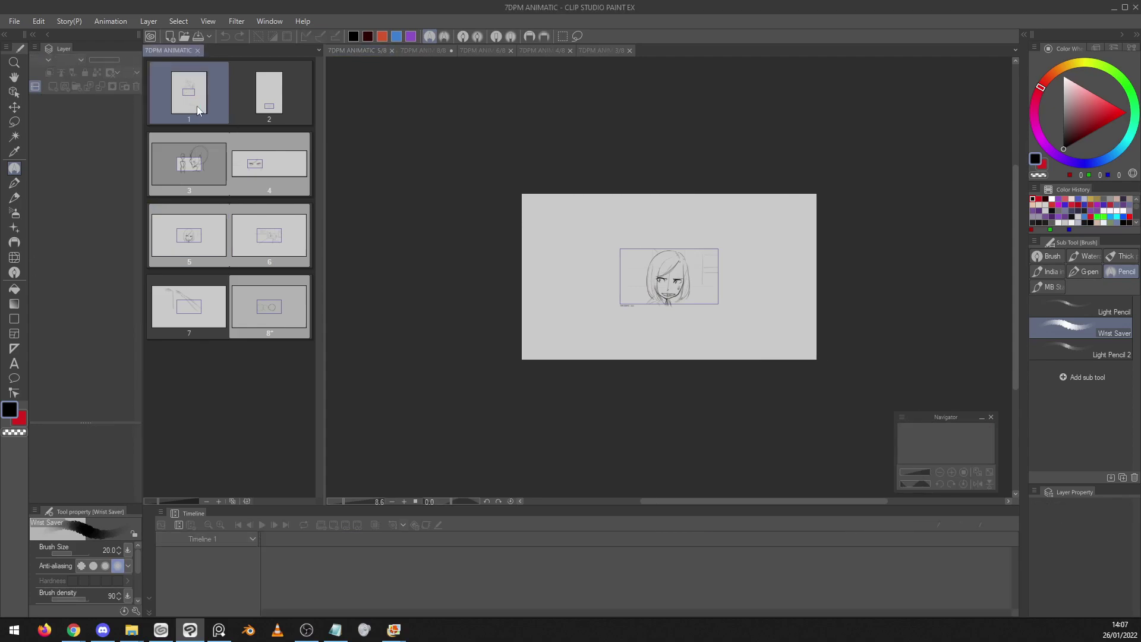
left_click_drag(938, 453, 914, 473)
left_click_drag(953, 412, 955, 374)
left_click_drag(952, 407, 951, 413)
left_click_drag(913, 474, 911, 473)
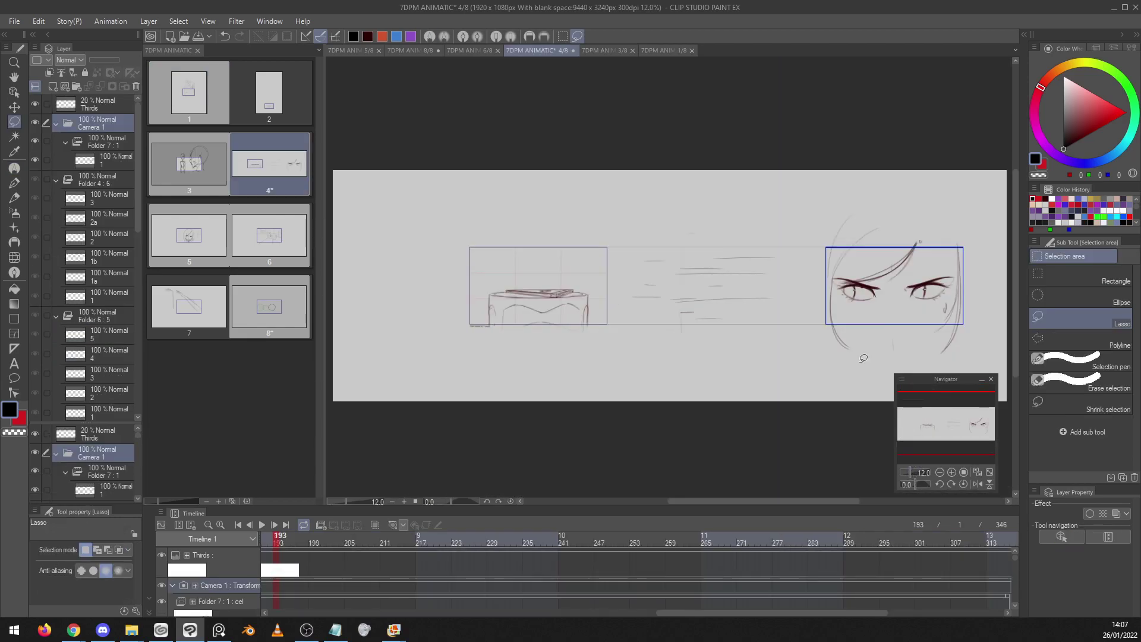
Play page 4's timeline from the start to review its camera move, and stop at frame 196
left_click_drag(909, 472, 904, 472)
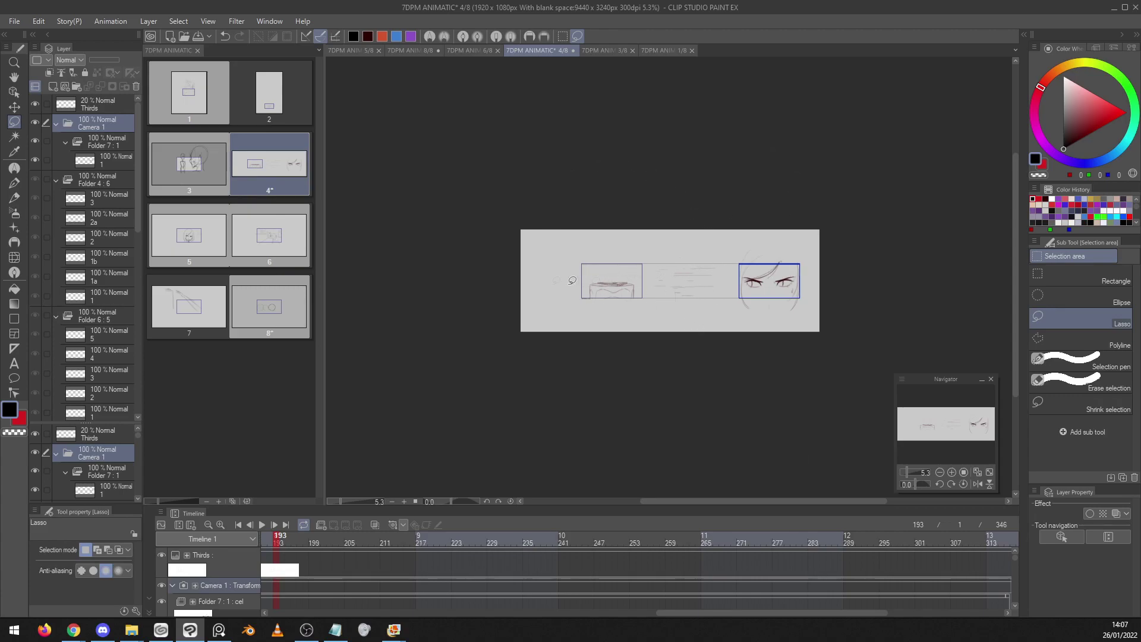
left_click(239, 525)
left_click(262, 525)
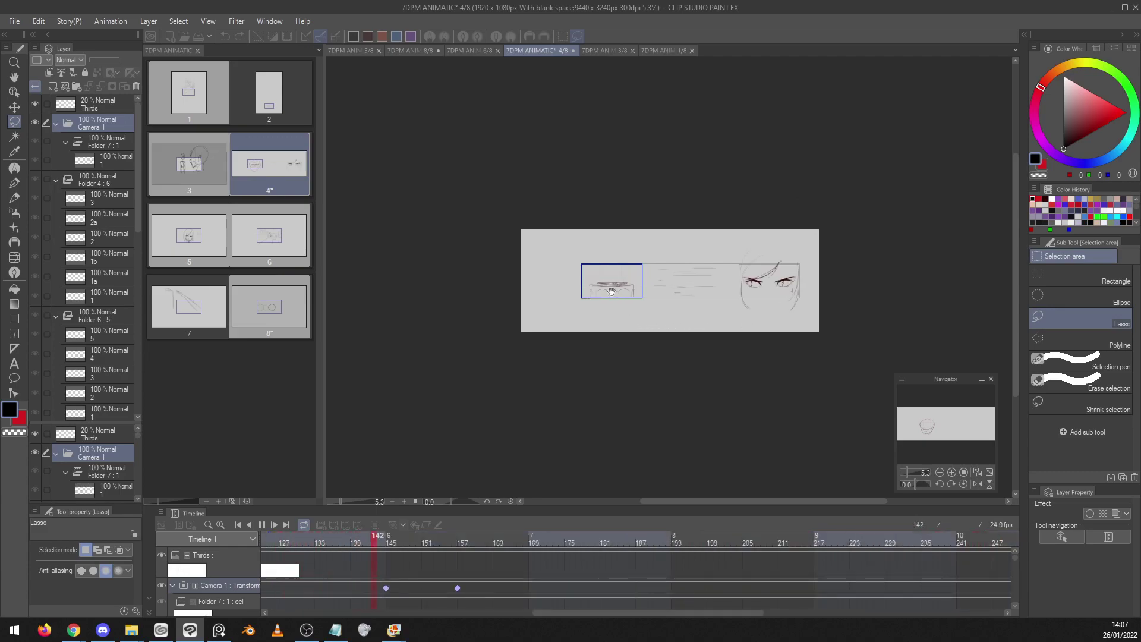
left_click(261, 525)
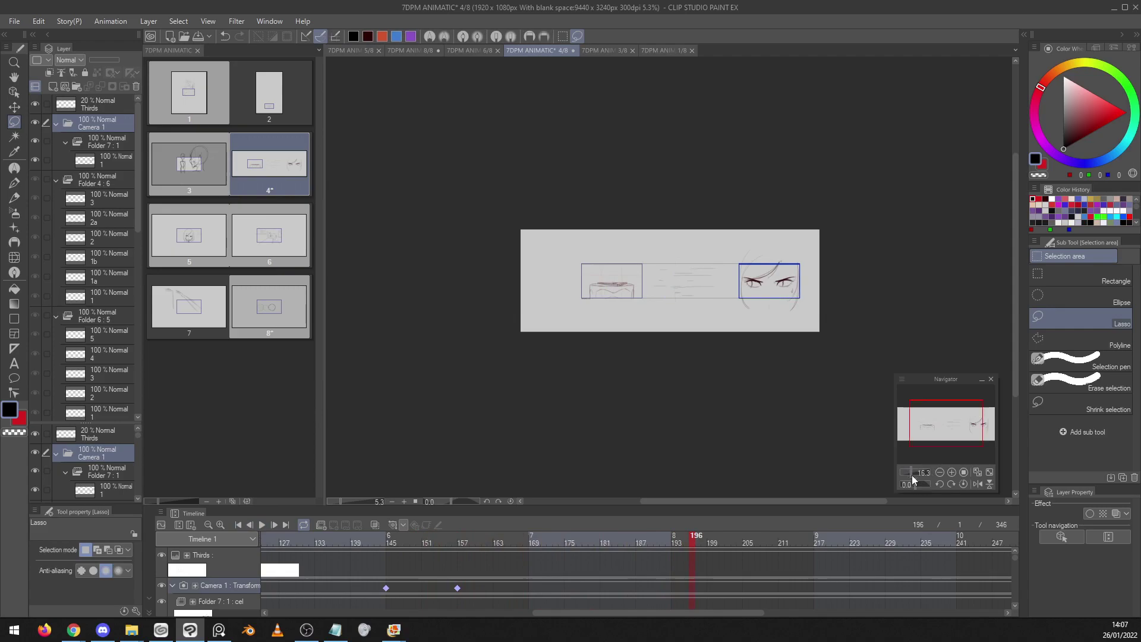
Enlarge page 4's canvas to 14401 x 11712 px, adding space above, below and to the right of the artwork
left_click_drag(913, 474, 911, 474)
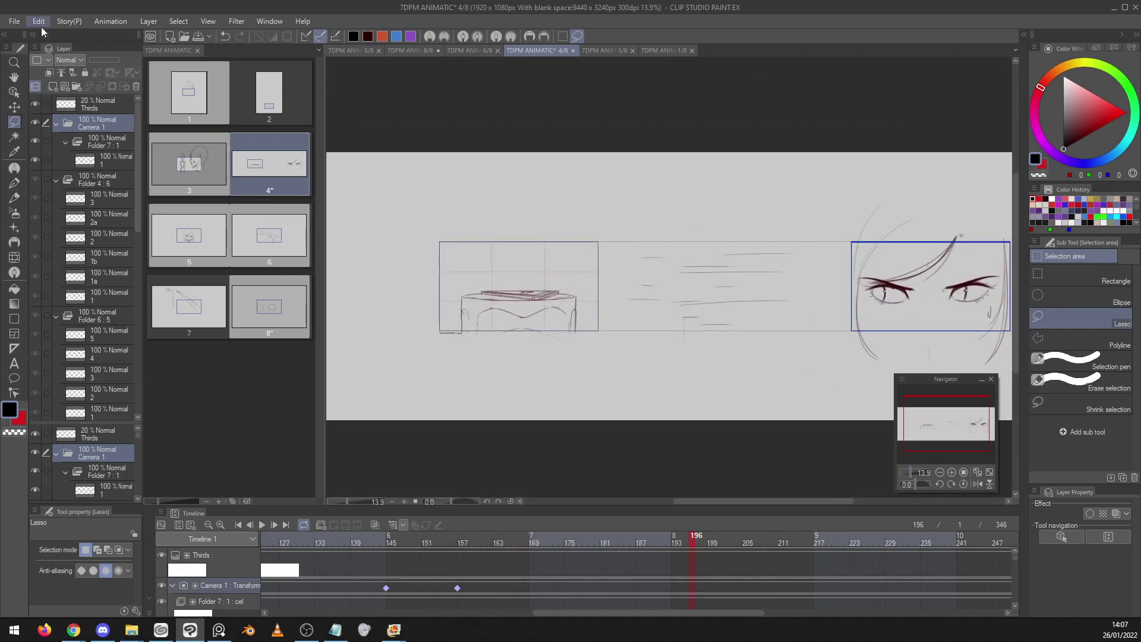
left_click(26, 22)
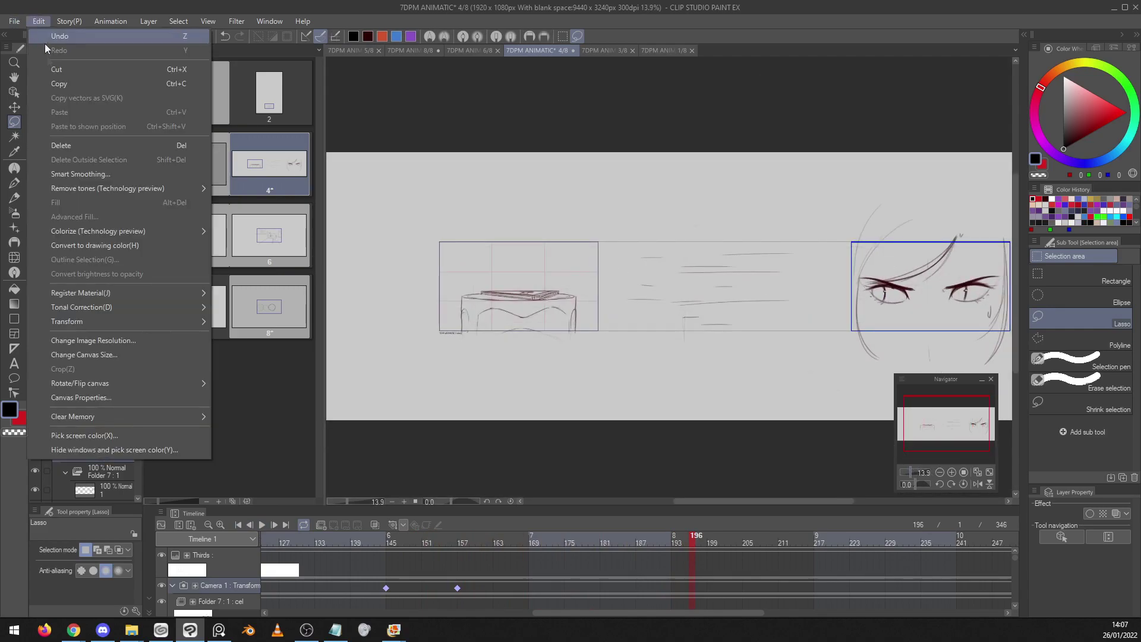
left_click(148, 355)
left_click_drag(909, 473, 903, 474)
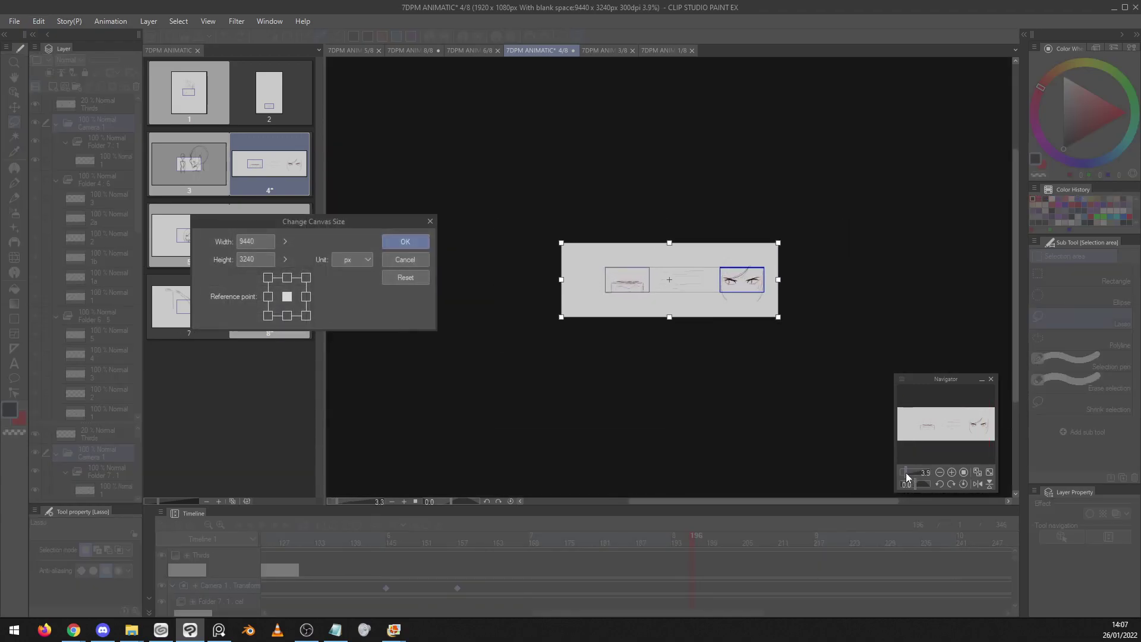
left_click_drag(670, 242, 679, 73)
left_click_drag(669, 318, 662, 413)
left_click_drag(782, 415, 878, 339)
left_click(405, 242)
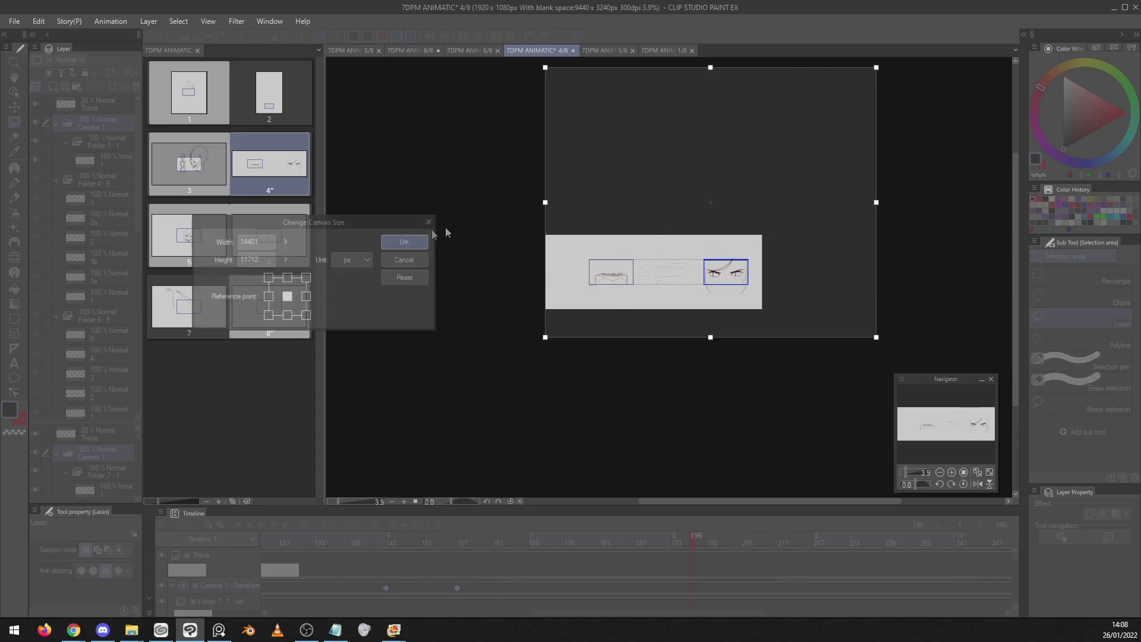
Add an animation folder with a new cel inside Camera 1 and draw freehand in the empty upper canvas area
key("b")
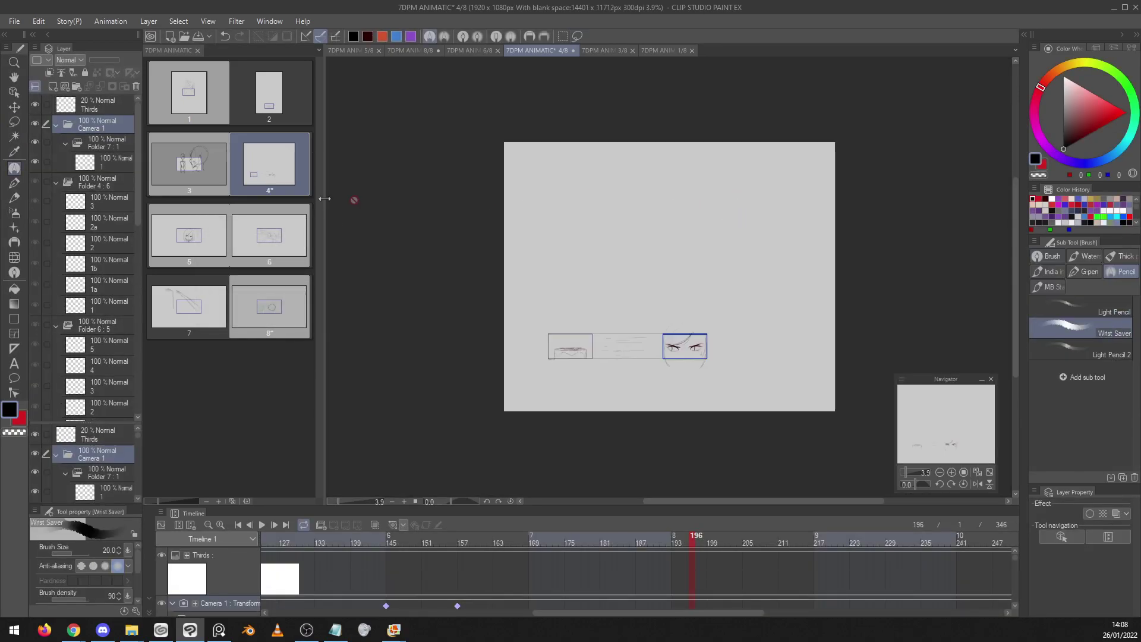
key("ctrl+alt+n")
key("ctrl+shift+n")
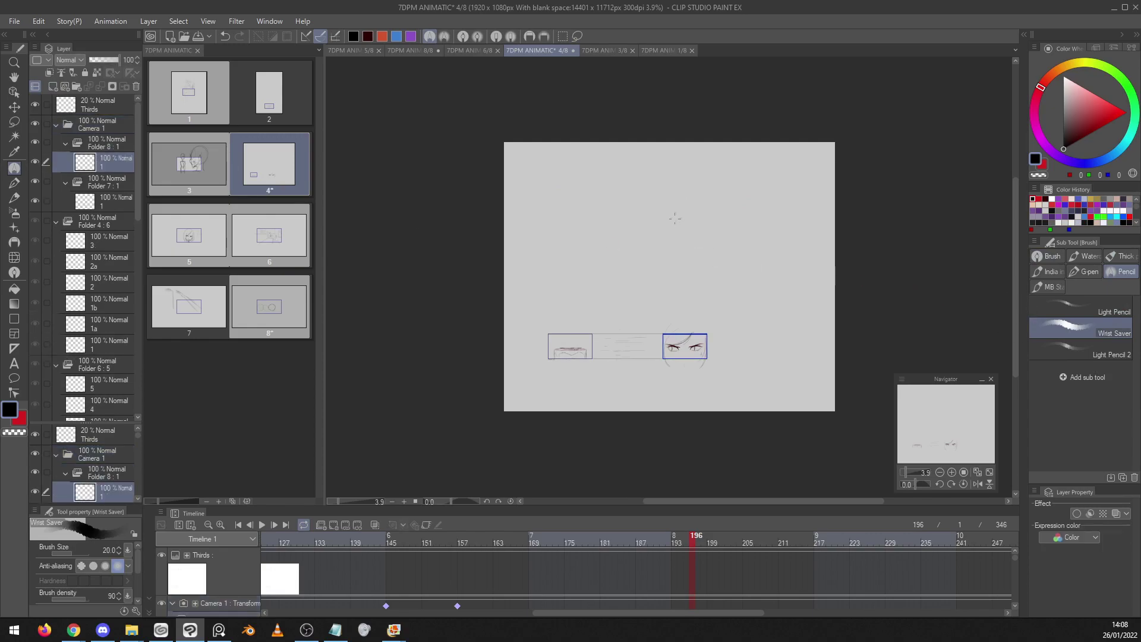
mouse_move(632, 271)
left_mouse_down()
mouse_move(658, 169)
mouse_move(723, 198)
mouse_move(711, 256)
mouse_move(681, 241)
mouse_move(640, 163)
left_mouse_up()
Undo the freehand drawing, the added cel and animation folder, and the canvas enlargement on page 4
key("ctrl+z")
key("ctrl+z")
key("ctrl+z")
key("ctrl+z")
key("ctrl+z")
key("ctrl+z")
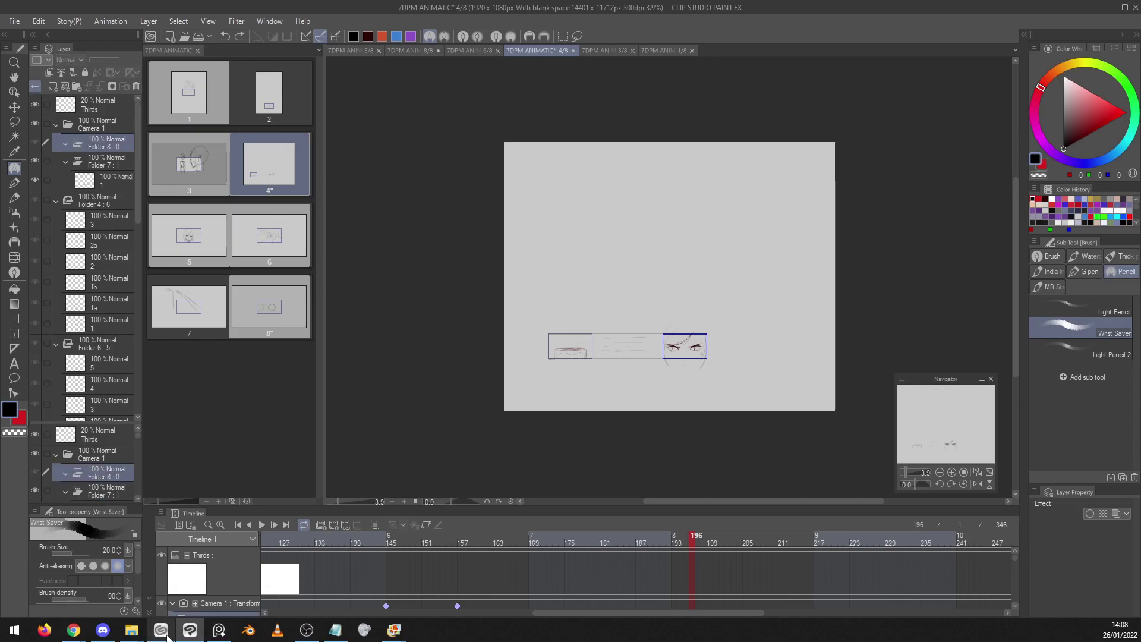
key("ctrl+z")
key("ctrl+z")
mouse_move(160, 629)
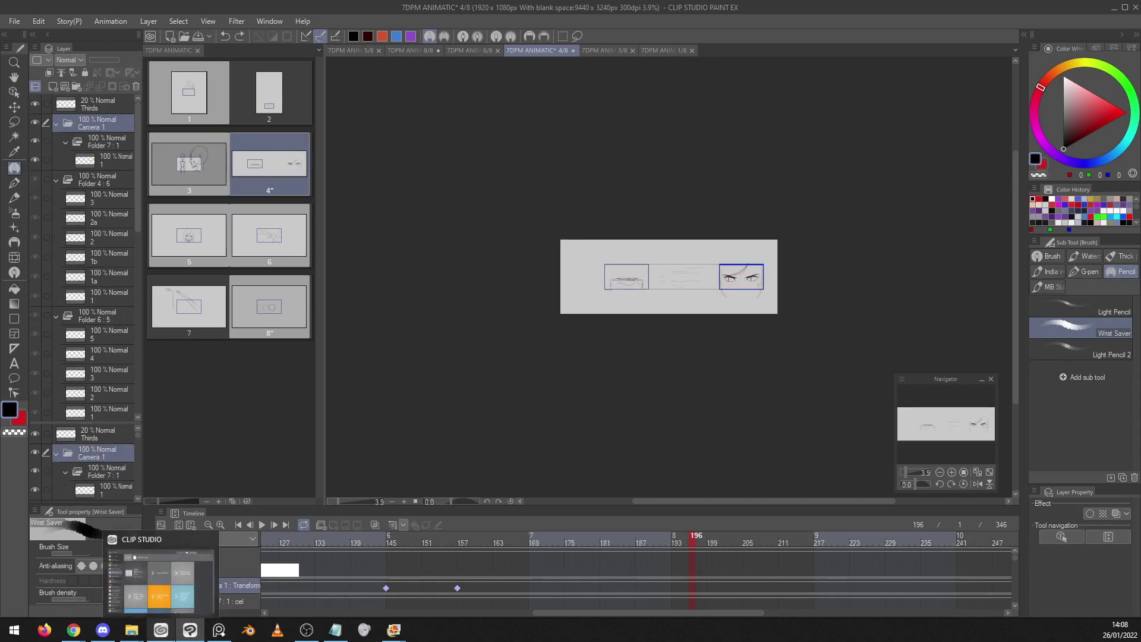